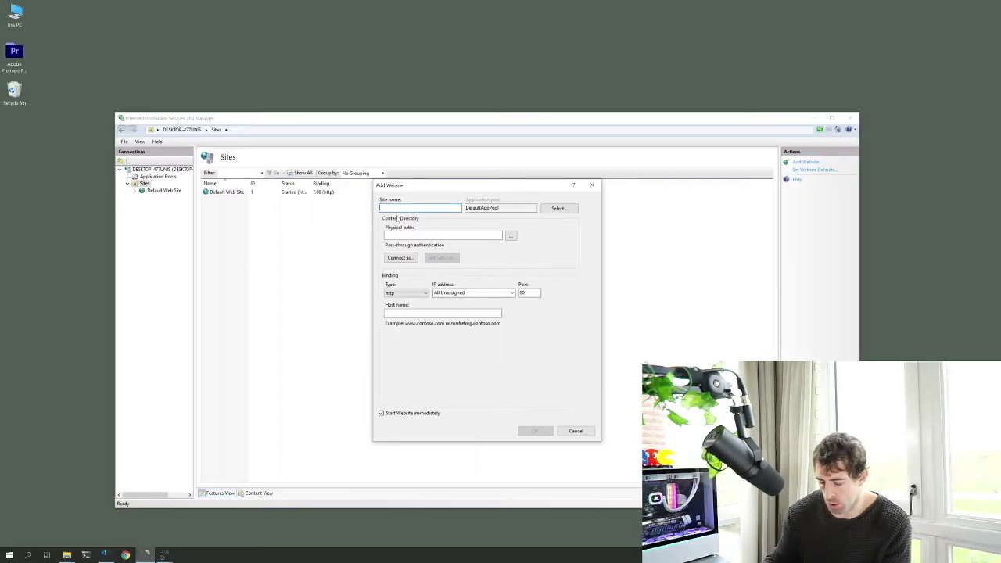
Name the new site jd.local and set its physical path to C:\Code\jd.local
{"action": "type", "text": "js"}
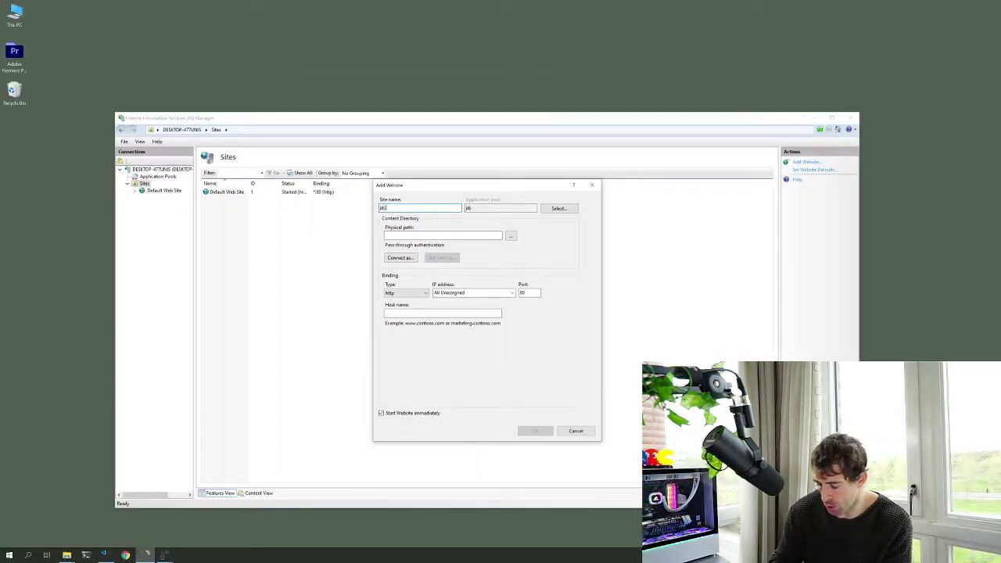
{"action": "type", "text": ".local"}
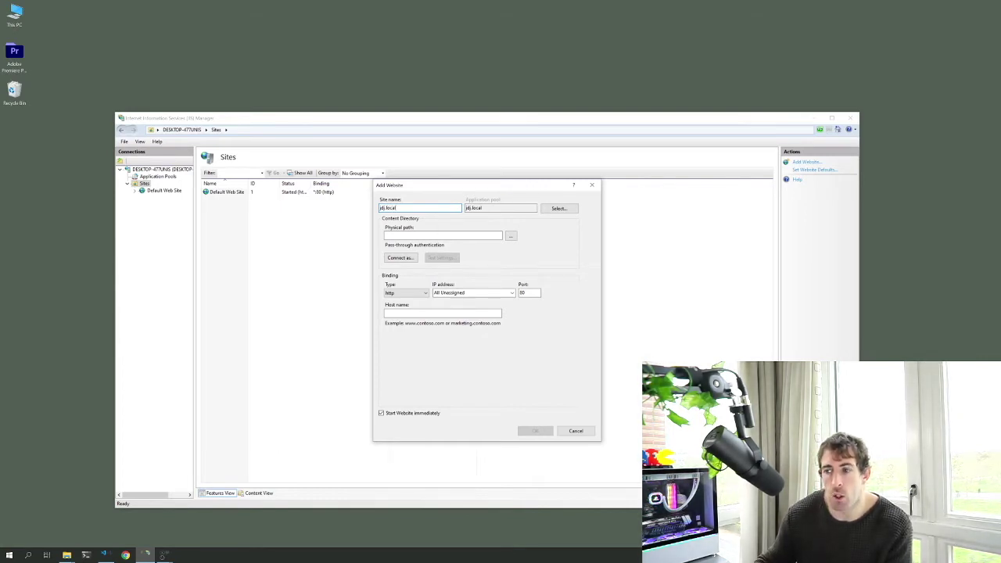
{"action": "left_click", "coordinate": [510, 237]}
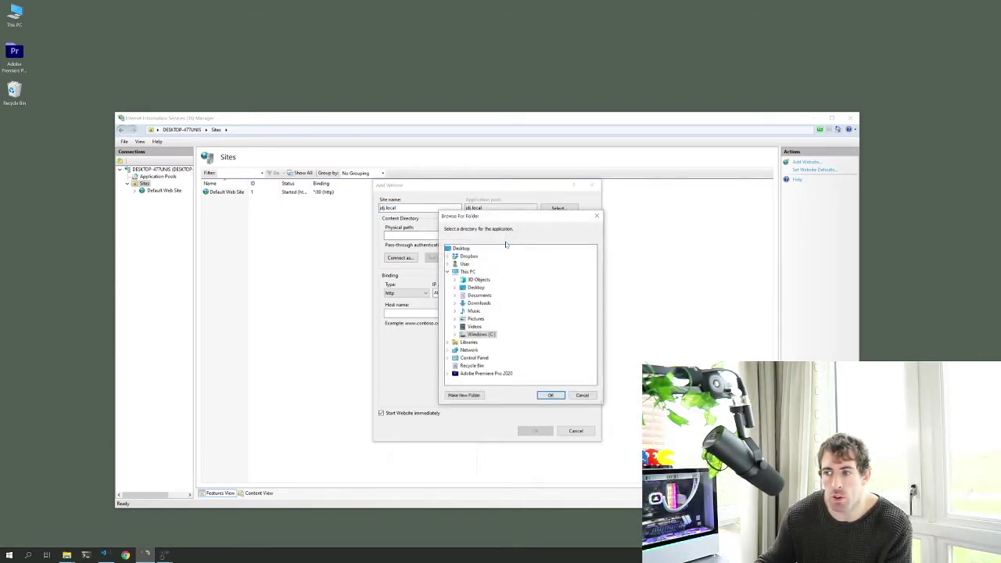
{"action": "left_click", "coordinate": [455, 335]}
{"action": "left_click", "coordinate": [470, 303]}
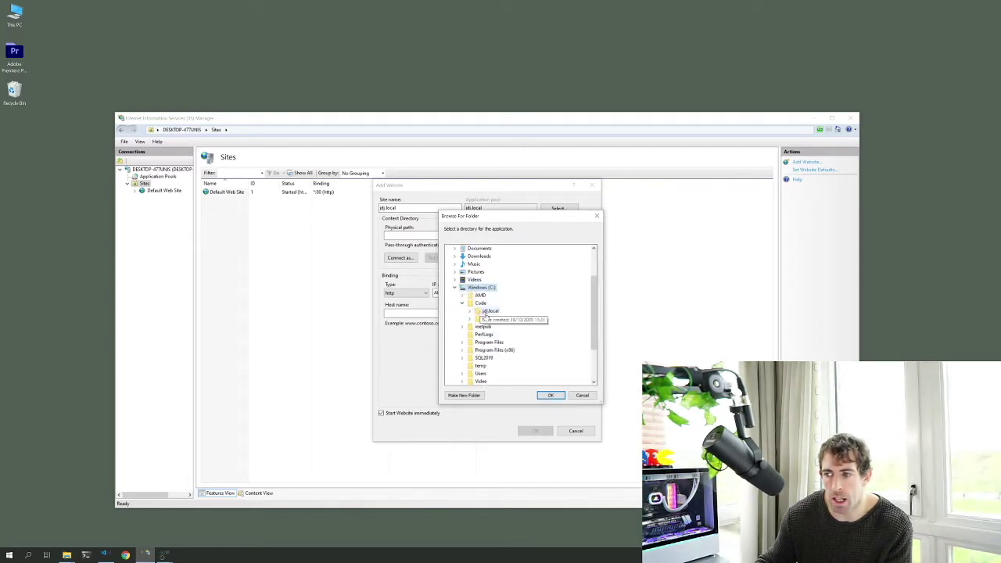
{"action": "double_click", "coordinate": [487, 312]}
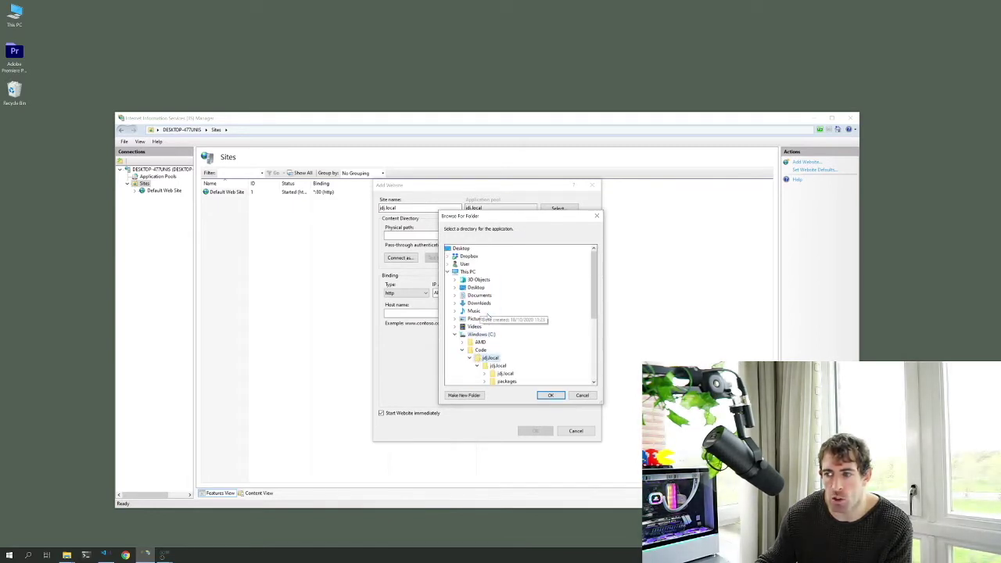
{"action": "left_click", "coordinate": [550, 395]}
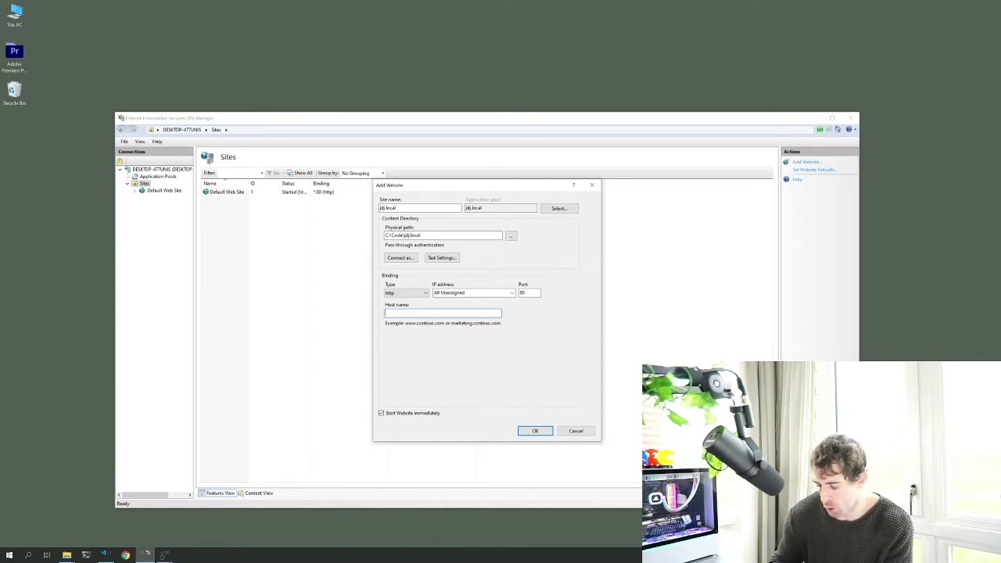
Enter jd.local as the binding host name on port 80
{"action": "type", "text": ".local"}
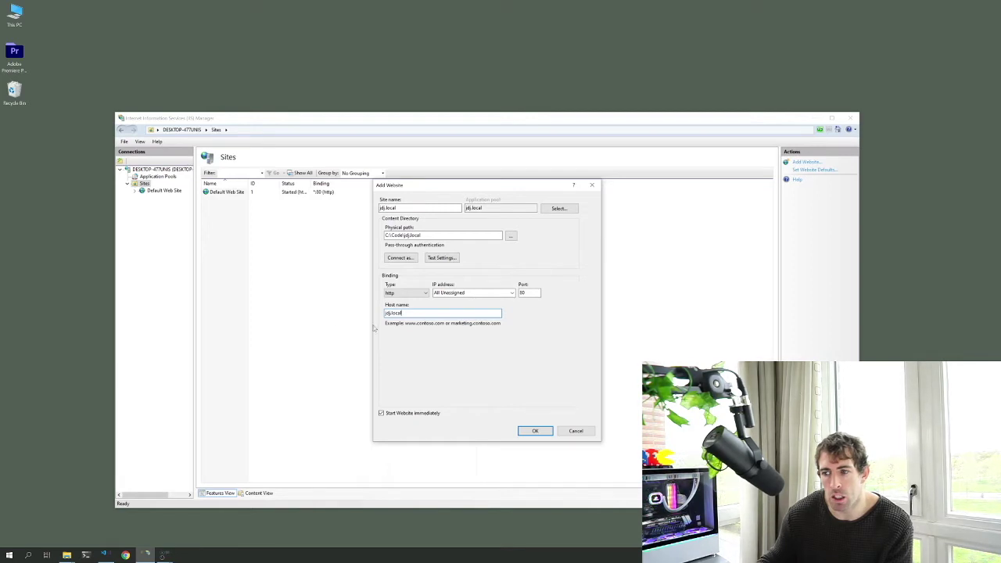
{"action": "key", "text": "ctrl+a"}
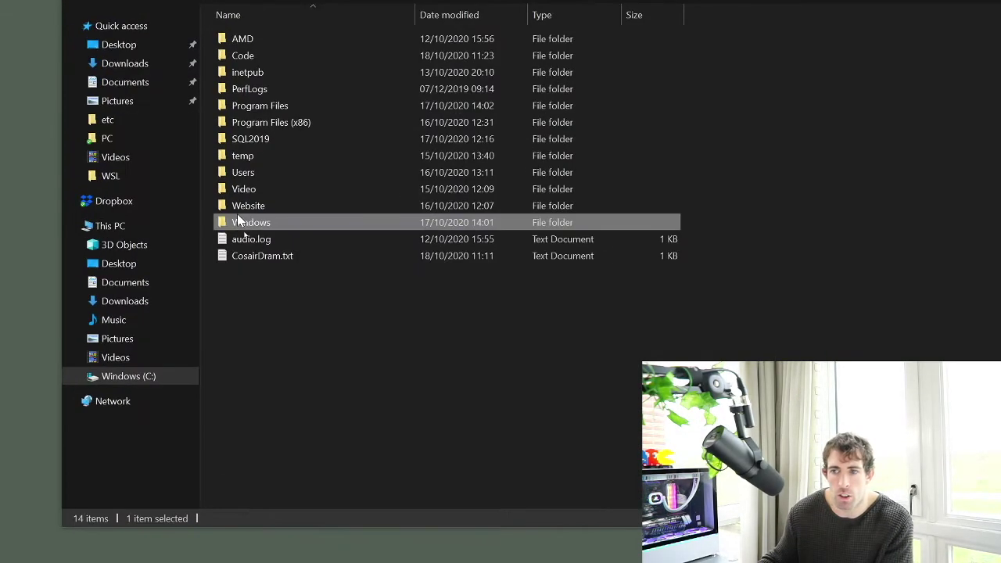
Go to C:\Windows\System32\drivers\etc and open the hosts file with Code
{"action": "double_click", "coordinate": [238, 219]}
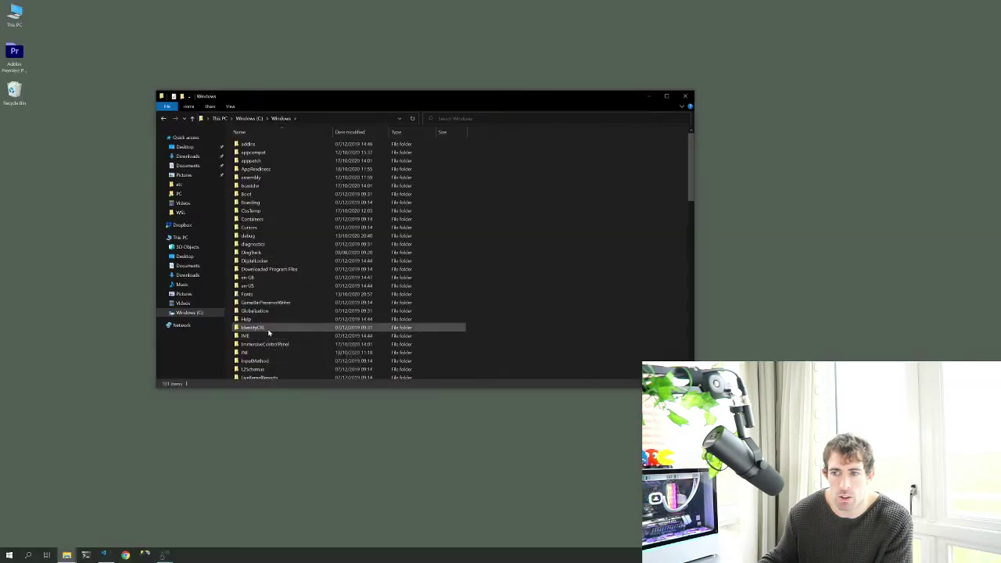
{"action": "scroll", "coordinate": [269, 334], "scroll_direction": "down", "scroll_amount": 10}
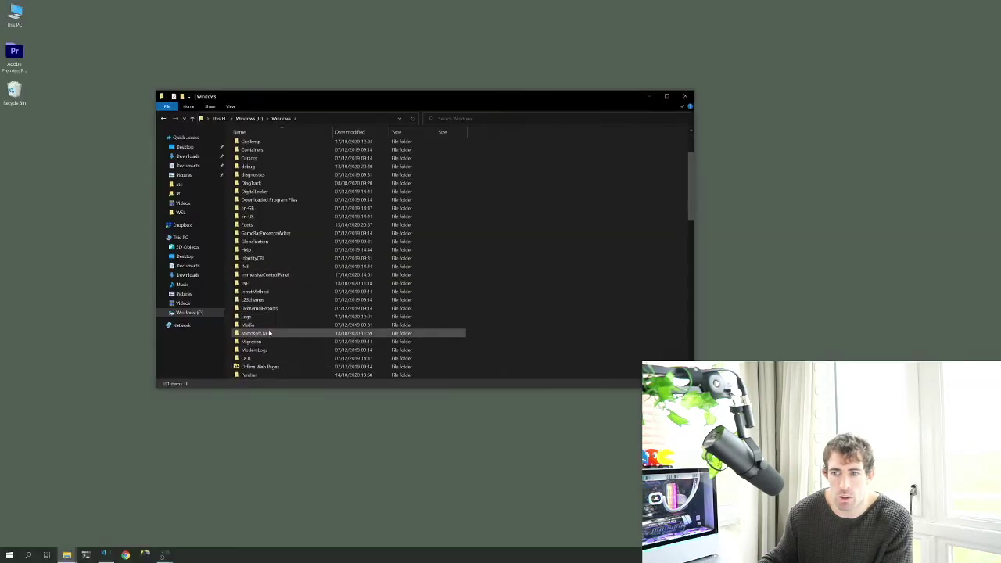
{"action": "scroll", "coordinate": [266, 337], "scroll_direction": "down", "scroll_amount": 4}
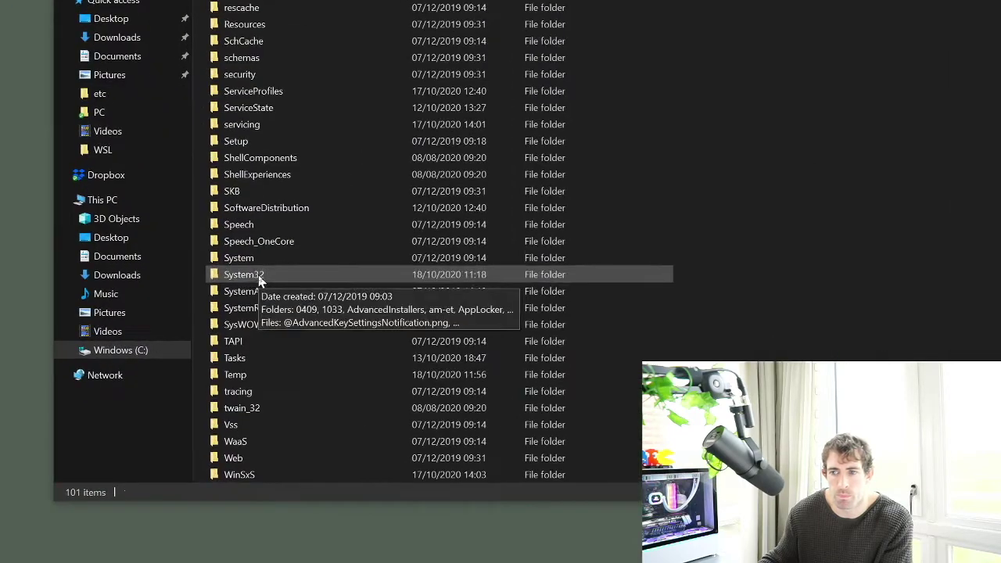
{"action": "double_click", "coordinate": [258, 273]}
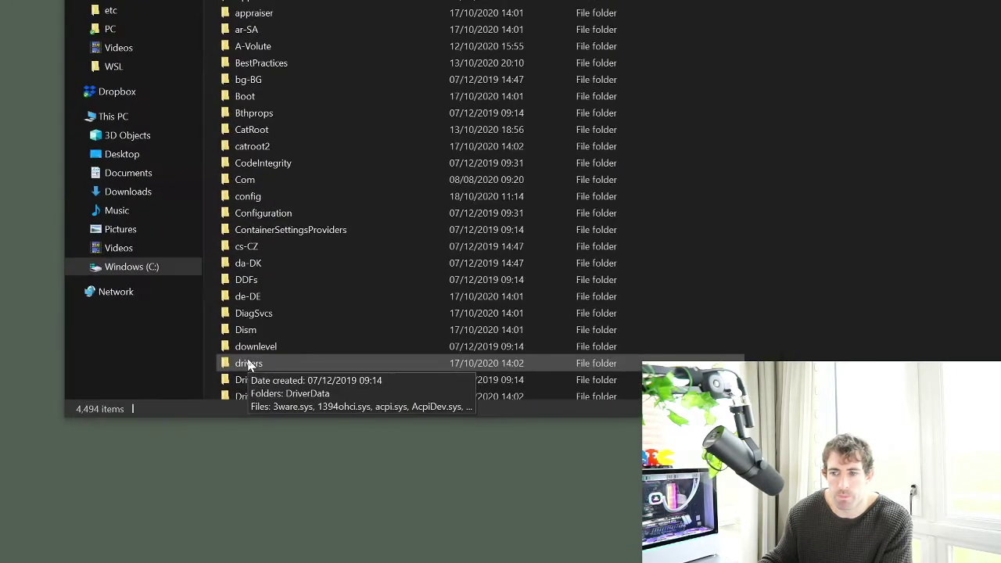
{"action": "double_click", "coordinate": [247, 361]}
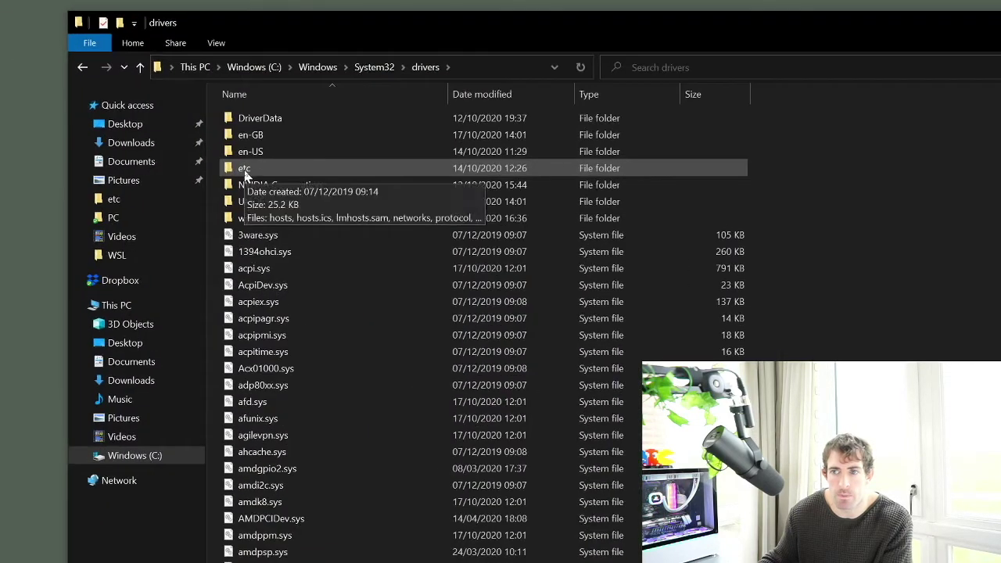
{"action": "double_click", "coordinate": [244, 169]}
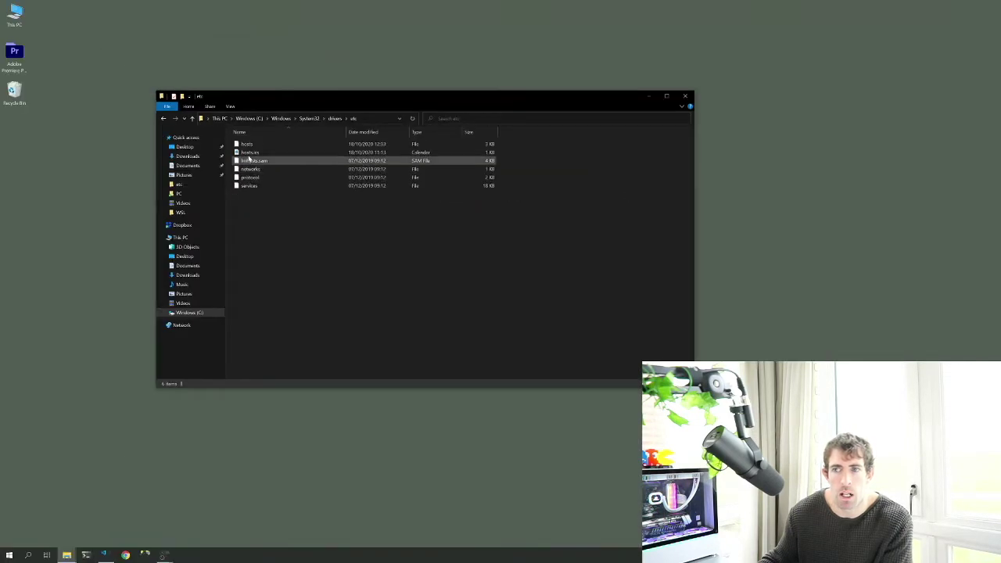
{"action": "right_click", "coordinate": [247, 145]}
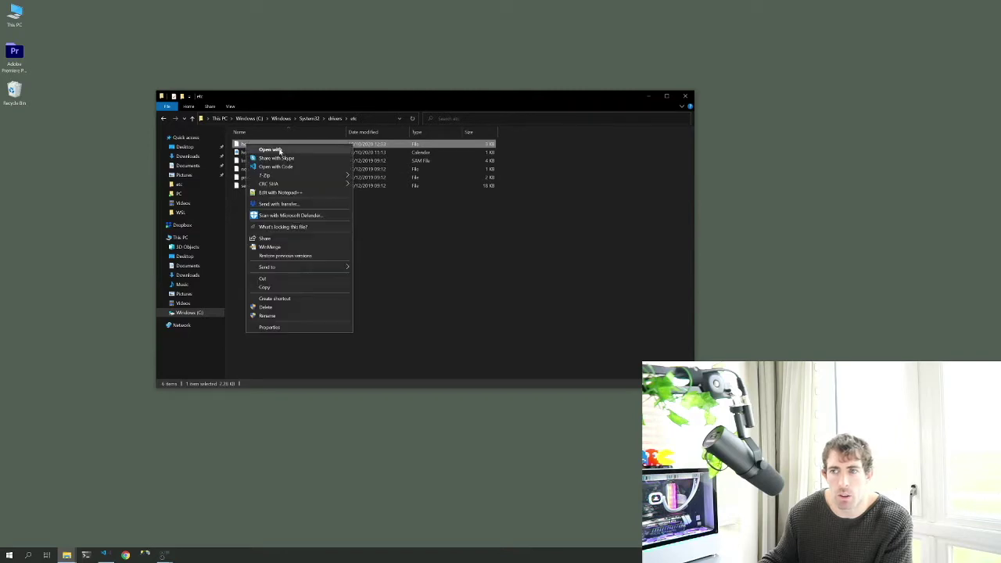
{"action": "left_click", "coordinate": [287, 168]}
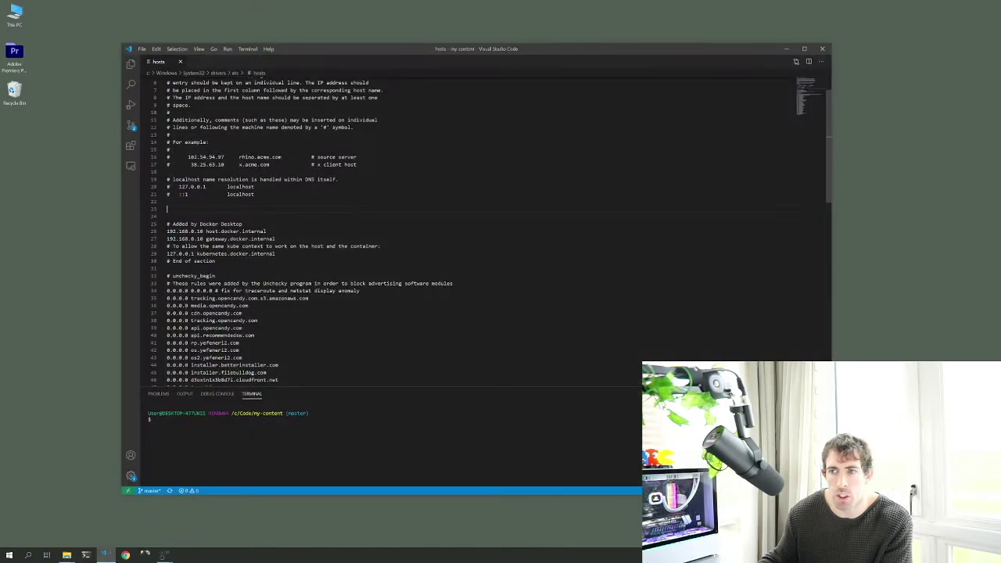
Insert '127.0.0.1 jdj.local' as line 23, just above the Docker Desktop section
{"action": "key", "text": "shift+Up"}
{"action": "key", "text": "shift+Up"}
{"action": "key", "text": "shift+Up"}
{"action": "key", "text": "shift+Up"}
{"action": "key", "text": "shift+Up"}
{"action": "key", "text": "shift+Up"}
{"action": "key", "text": "shift+Up"}
{"action": "key", "text": "shift+Up"}
{"action": "key", "text": "shift+Up"}
{"action": "key", "text": "shift+Up"}
{"action": "key", "text": "shift+Up"}
{"action": "key", "text": "shift+Up"}
{"action": "key", "text": "shift+Up"}
{"action": "key", "text": "shift+Up"}
{"action": "key", "text": "shift+Up"}
{"action": "key", "text": "shift+Up"}
{"action": "key", "text": "shift+Up"}
{"action": "key", "text": "shift+Up"}
{"action": "key", "text": "shift+Up"}
{"action": "key", "text": "shift+Up"}
{"action": "key", "text": "ctrl+u"}
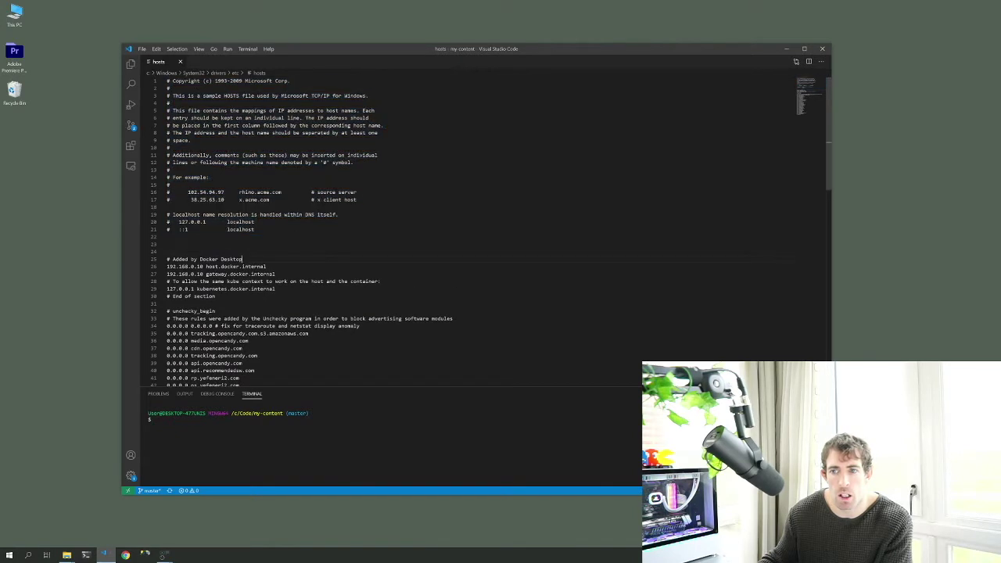
{"action": "key", "text": "shift+Up"}
{"action": "key", "text": "shift+Up"}
{"action": "key", "text": "shift+Up"}
{"action": "key", "text": "shift+Up"}
{"action": "key", "text": "shift+Up"}
{"action": "key", "text": "shift+Up"}
{"action": "key", "text": "shift+Up"}
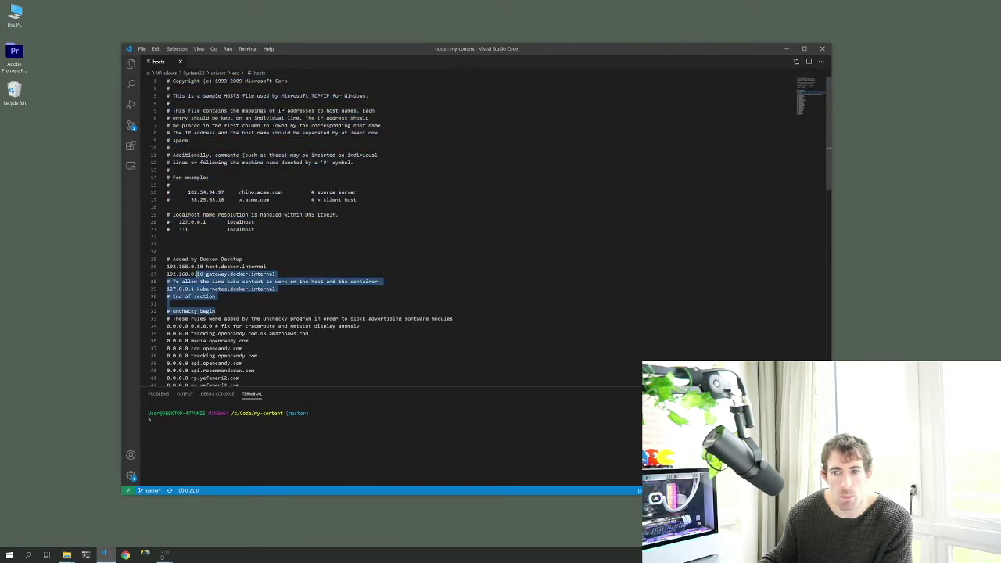
{"action": "key", "text": "Escape"}
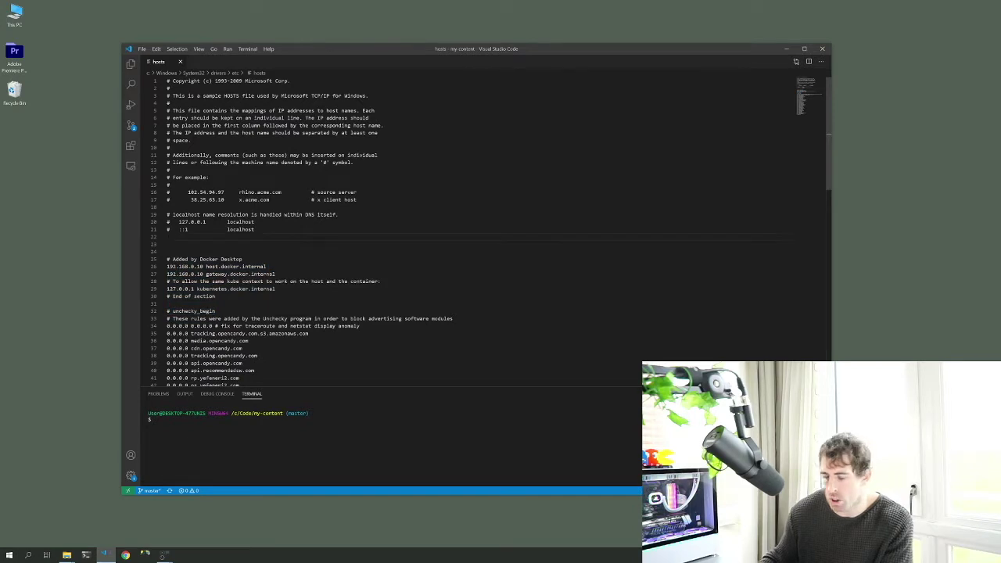
{"action": "key", "text": "Return"}
{"action": "type", "text": "127."}
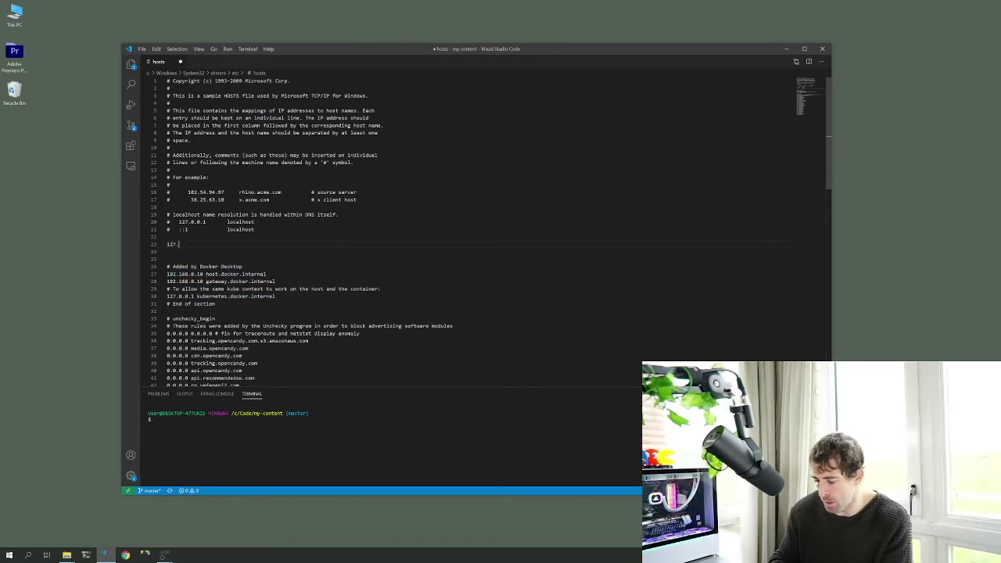
{"action": "type", "text": "0.0.1"}
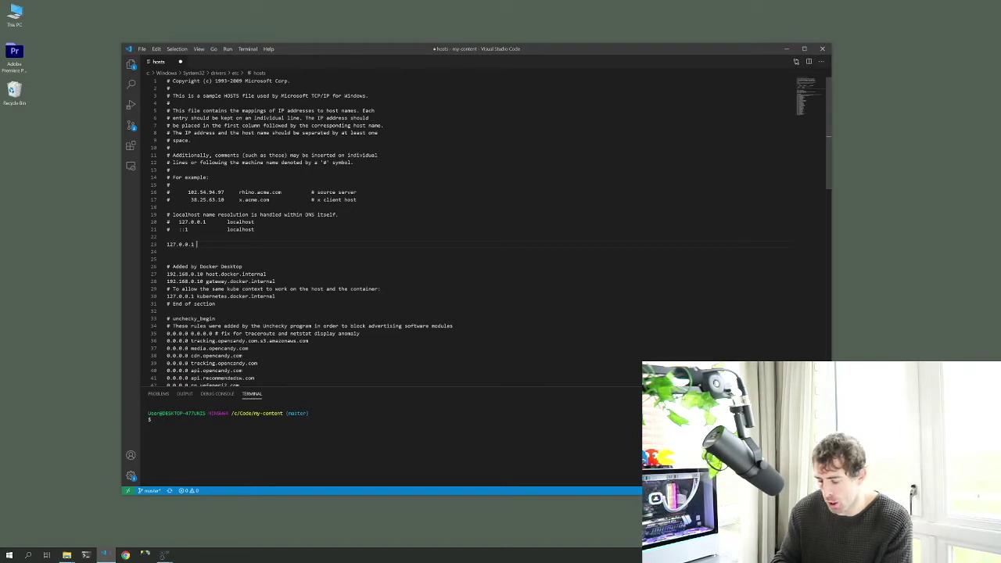
{"action": "type", "text": " jdj.local"}
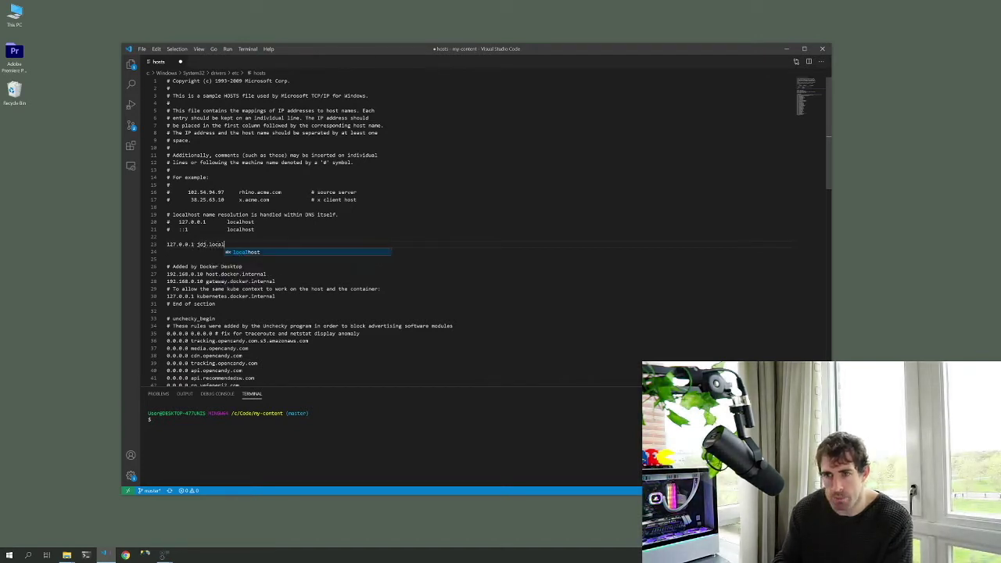
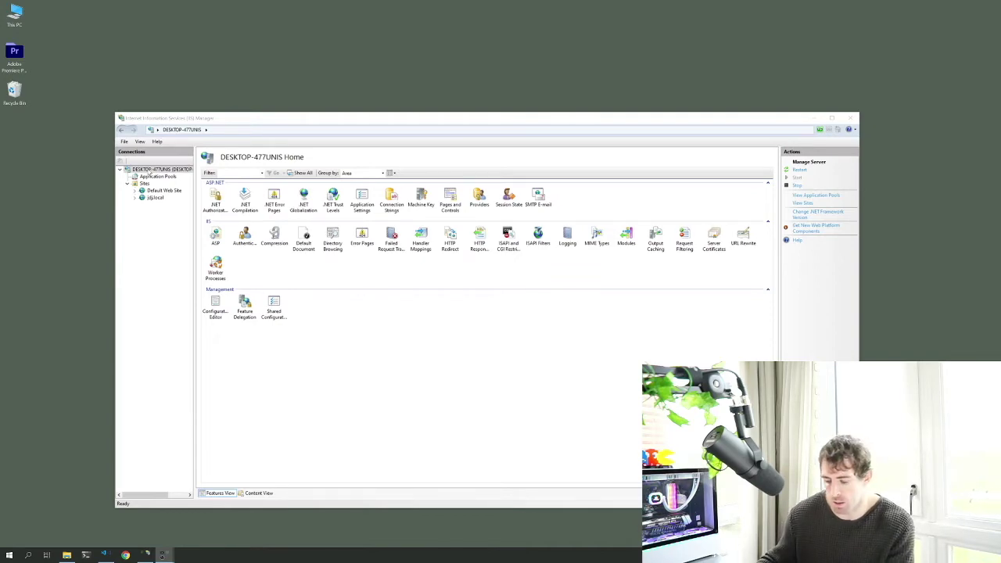
From Application Pools, show the jdj.local folder's Security tab with its users and permissions
{"action": "left_click", "coordinate": [159, 178]}
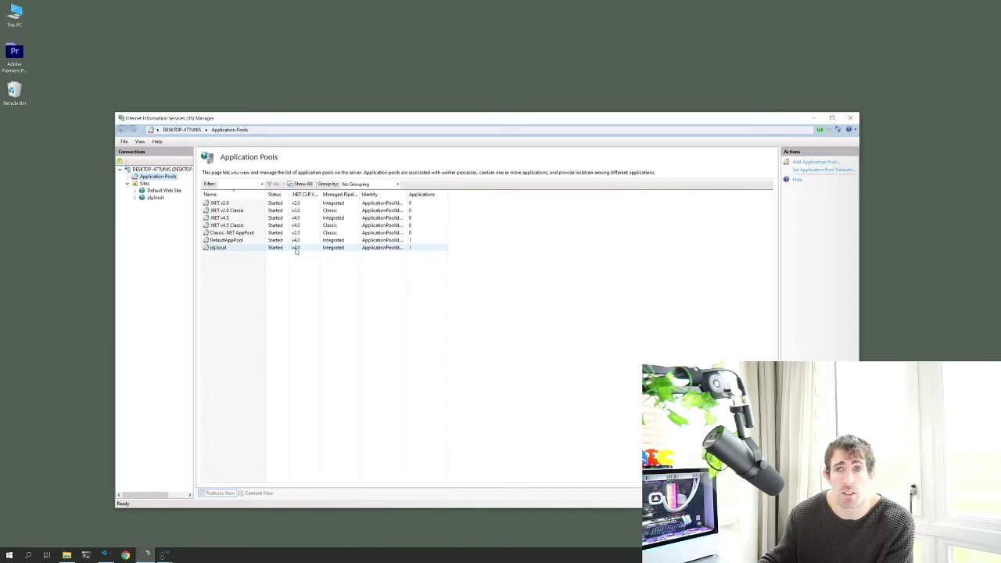
{"action": "right_click", "coordinate": [153, 196]}
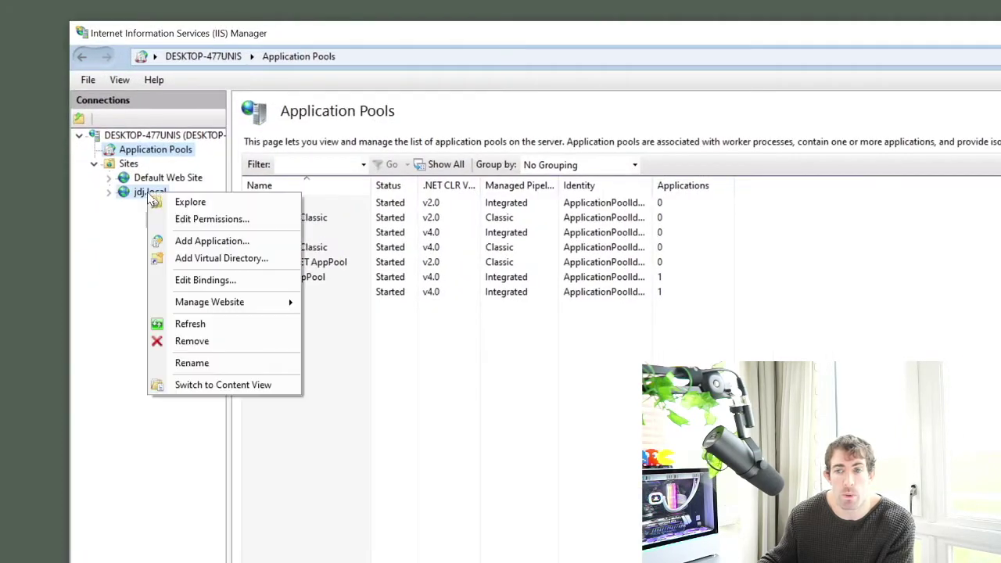
{"action": "left_click", "coordinate": [194, 220]}
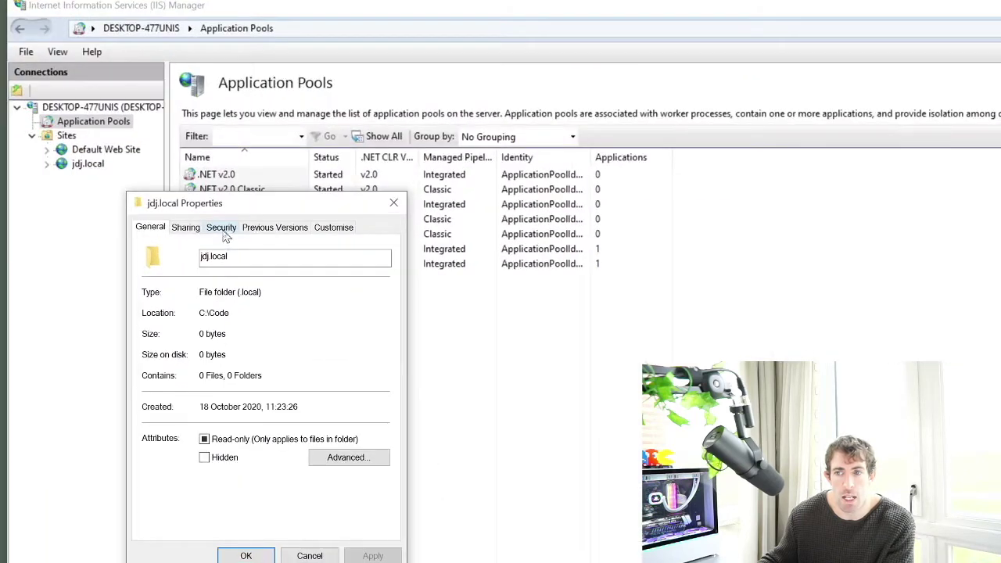
{"action": "left_click", "coordinate": [221, 227]}
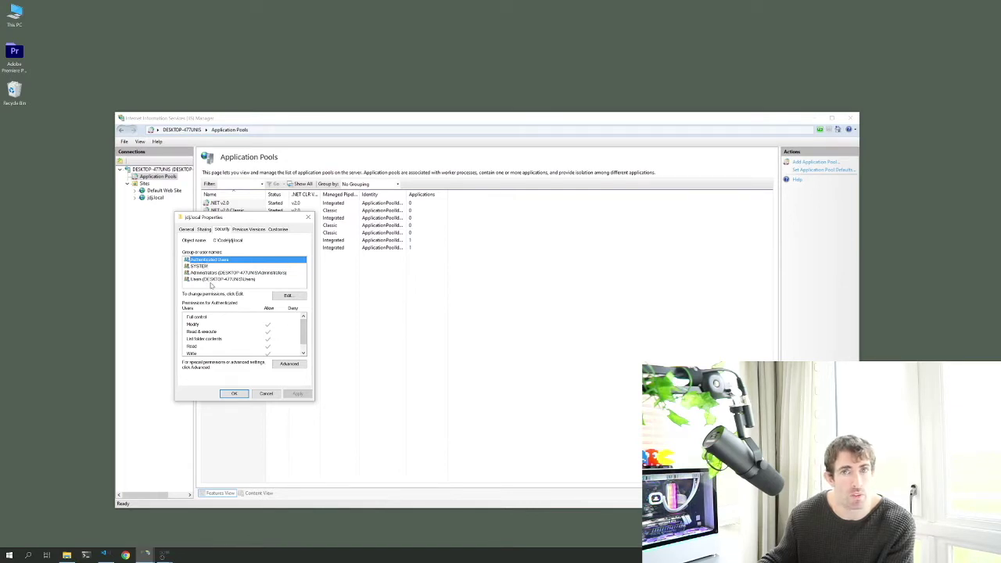
Add Everyone to the jdj.local folder permissions with Full control allowed, then apply and confirm
{"action": "left_click", "coordinate": [287, 296]}
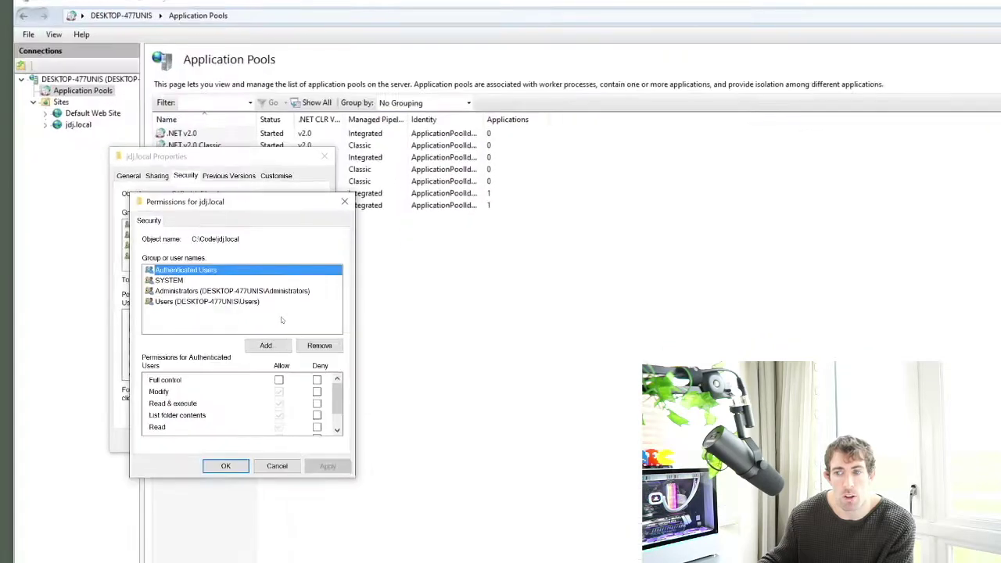
{"action": "left_click", "coordinate": [265, 353]}
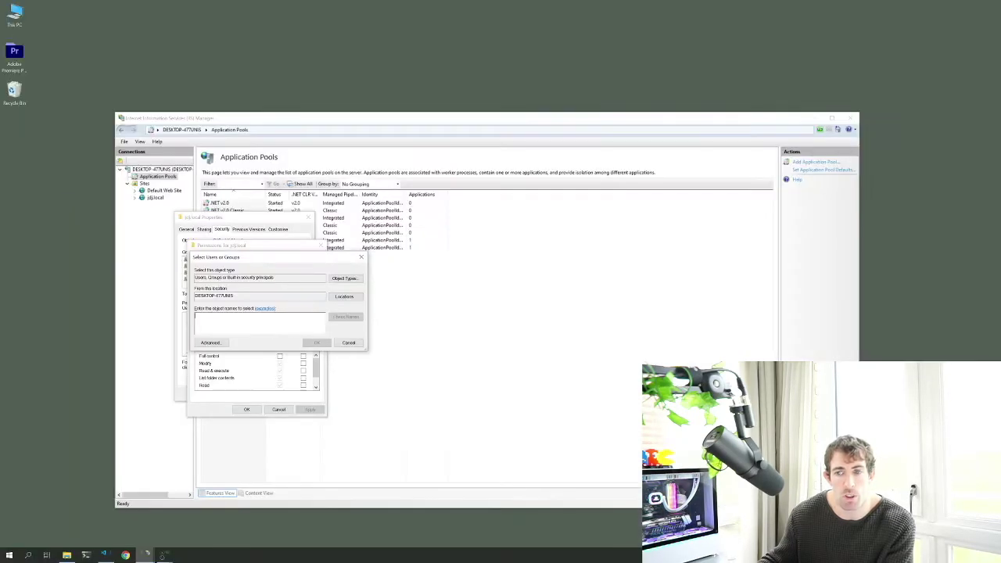
{"action": "type", "text": "iusr"}
{"action": "type", "text": "yone"}
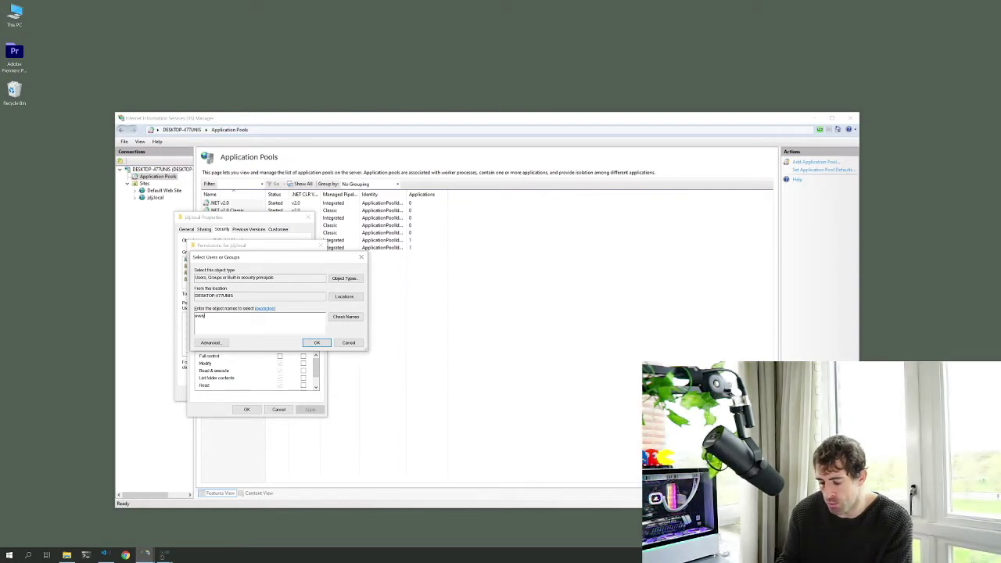
{"action": "left_click", "coordinate": [314, 343]}
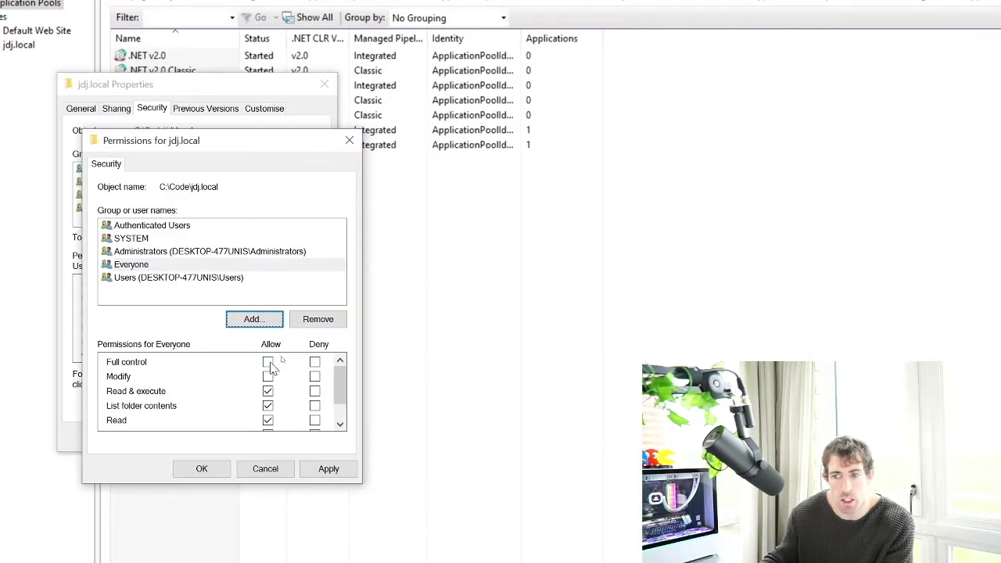
{"action": "left_click", "coordinate": [269, 364]}
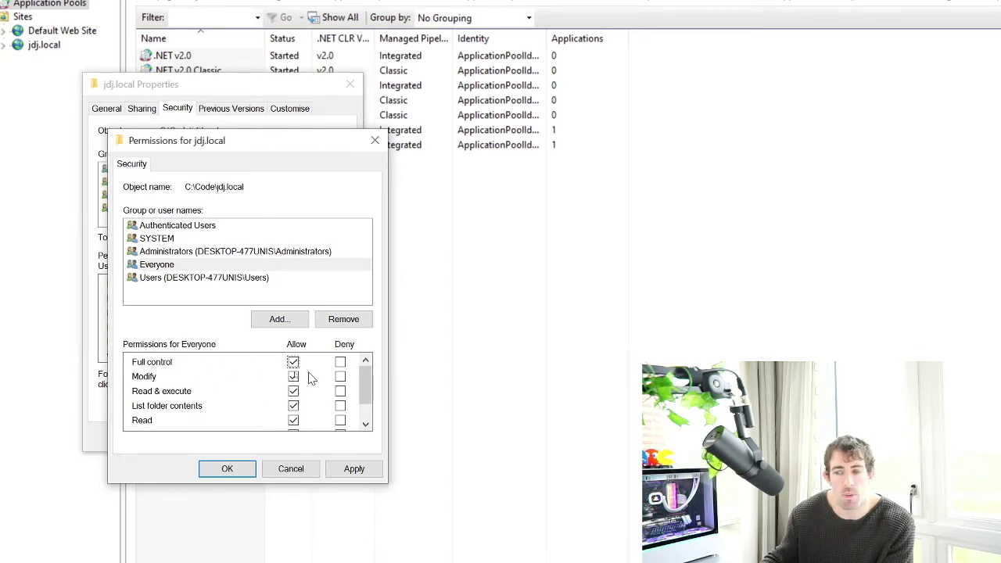
{"action": "left_click", "coordinate": [353, 469]}
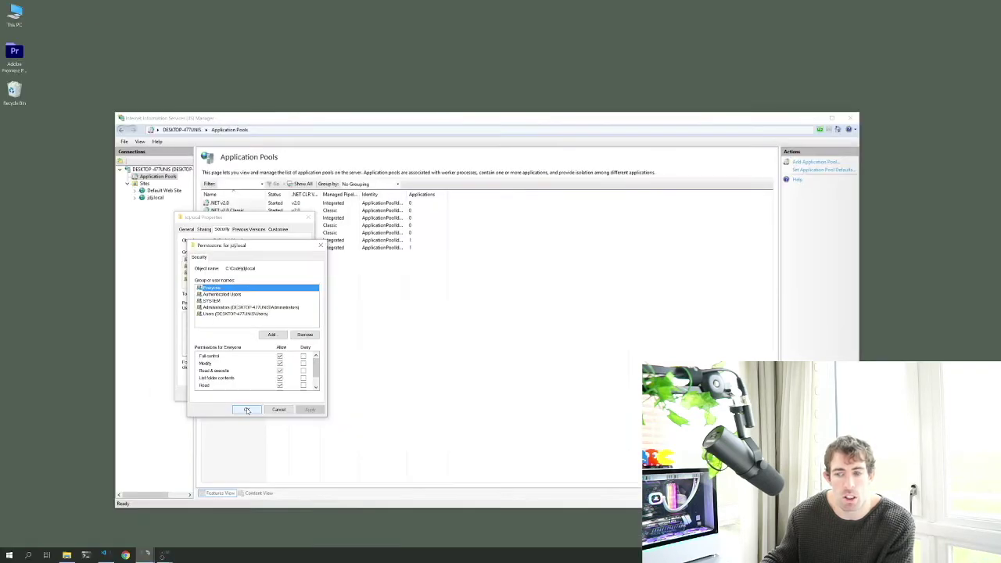
{"action": "left_click", "coordinate": [227, 470]}
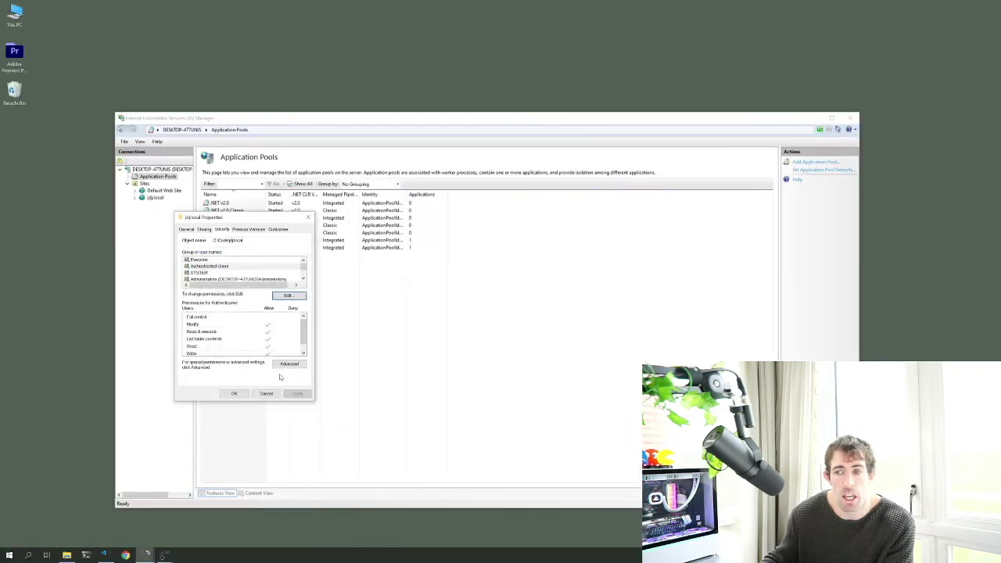
Open the advanced account search for the jdj.local folder permissions and list all accounts
{"action": "left_click", "coordinate": [287, 296]}
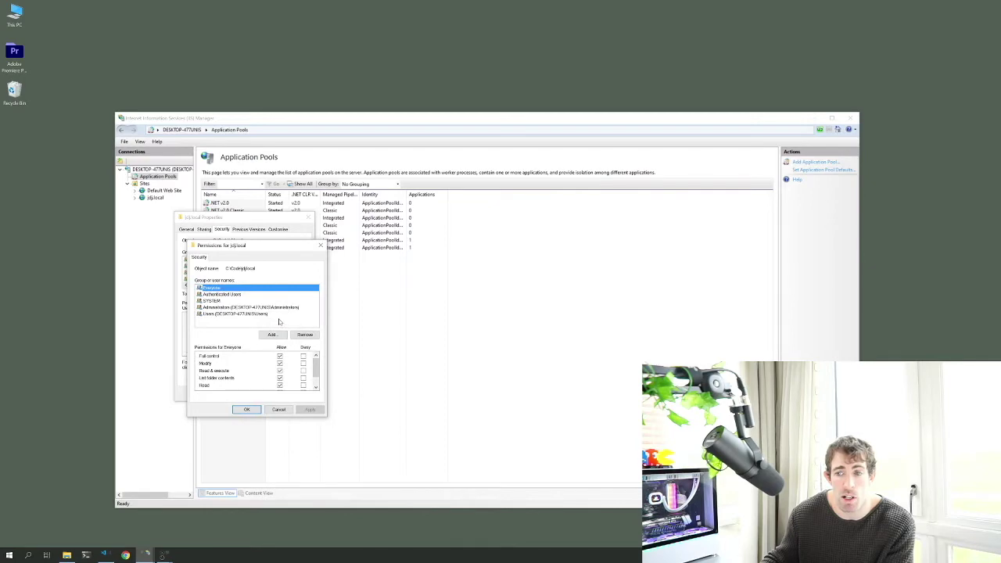
{"action": "left_click", "coordinate": [273, 335]}
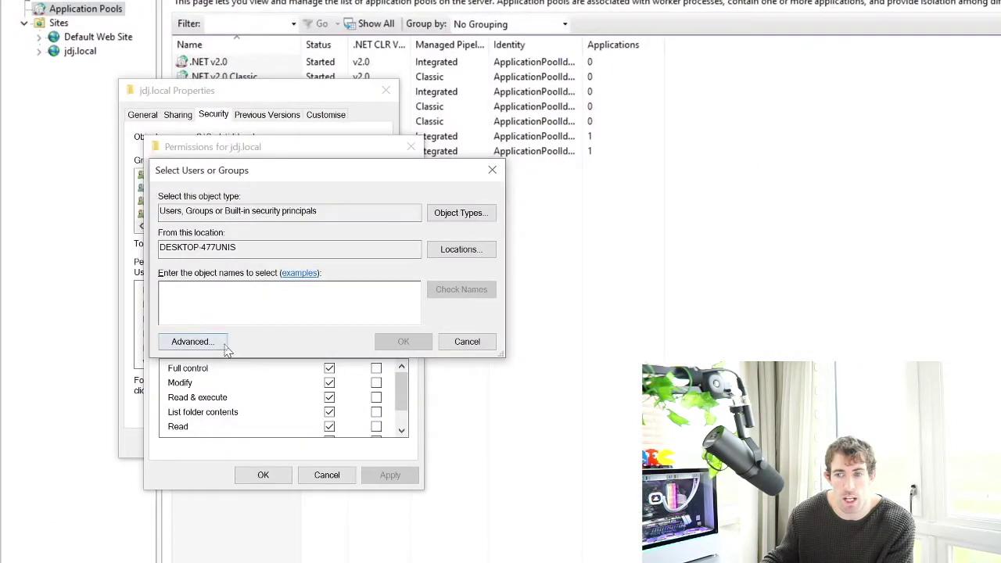
{"action": "left_click", "coordinate": [222, 344]}
{"action": "left_click", "coordinate": [538, 345]}
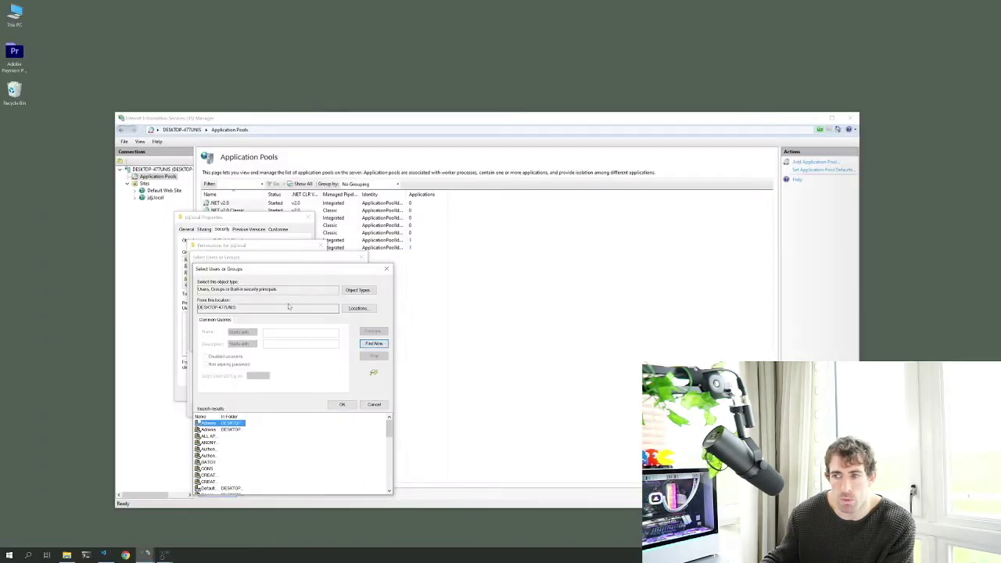
Select NETWORK SERVICE and IIS_IUSRS from the search results and confirm them
{"action": "left_click_drag", "start_coordinate": [300, 273], "coordinate": [320, 205]}
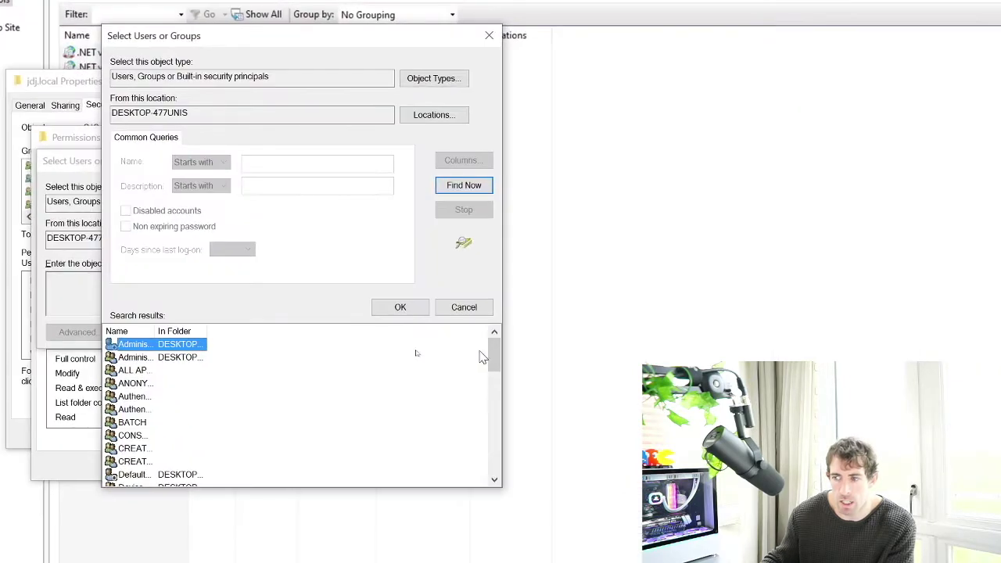
{"action": "left_click_drag", "start_coordinate": [493, 351], "coordinate": [482, 468]}
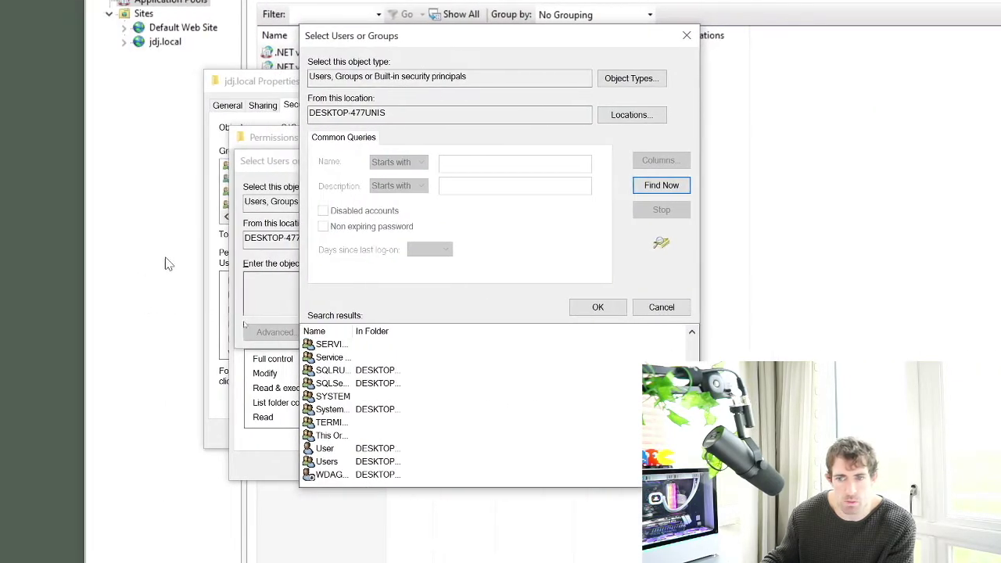
{"action": "left_click_drag", "start_coordinate": [349, 331], "coordinate": [595, 371]}
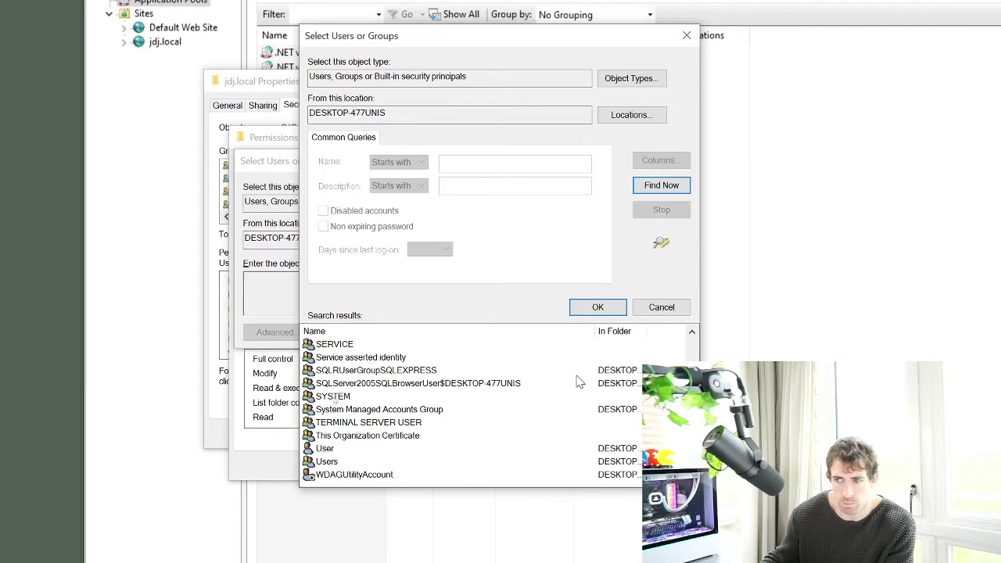
{"action": "scroll", "coordinate": [514, 459], "scroll_direction": "up", "scroll_amount": 4}
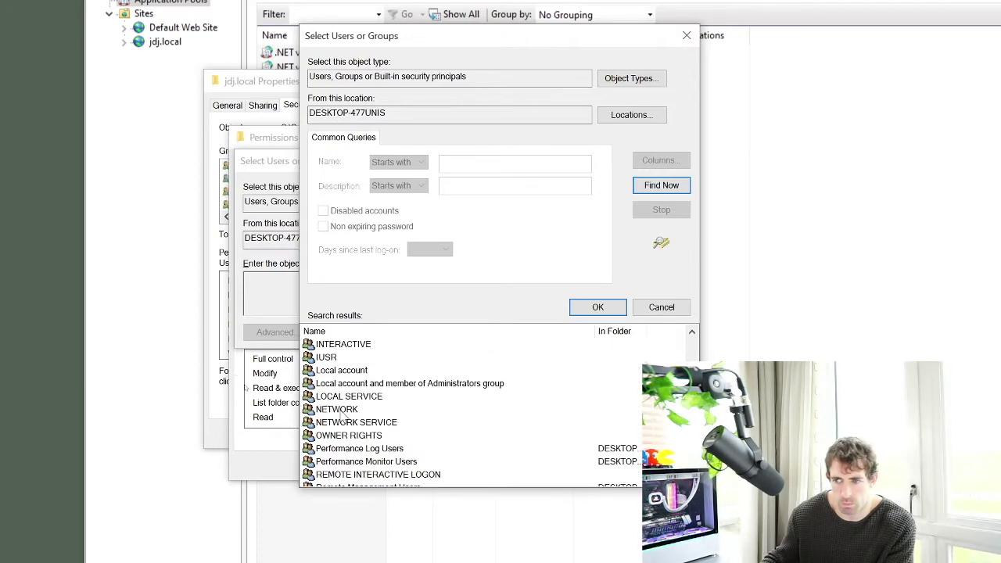
{"action": "left_click", "coordinate": [348, 423]}
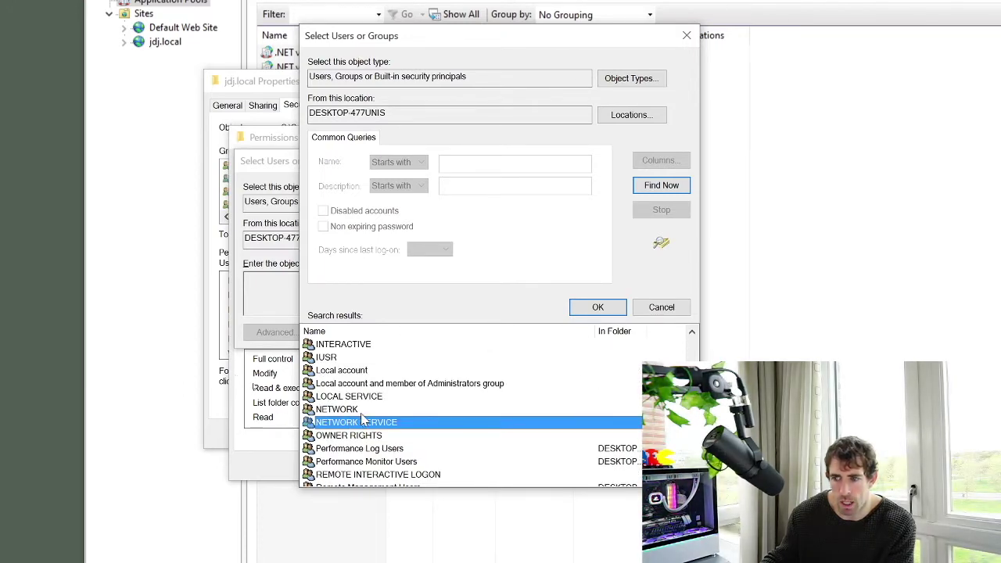
{"action": "scroll", "coordinate": [360, 422], "scroll_direction": "down", "scroll_amount": 2}
{"action": "scroll", "coordinate": [362, 418], "scroll_direction": "up", "scroll_amount": 3}
{"action": "scroll", "coordinate": [362, 418], "scroll_direction": "up", "scroll_amount": 1}
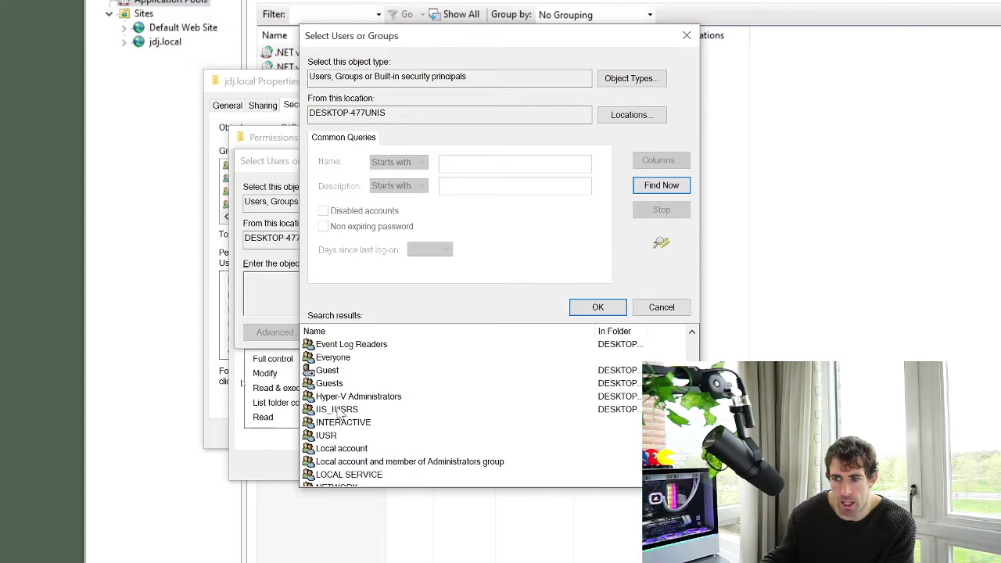
{"action": "left_click", "coordinate": [340, 410]}
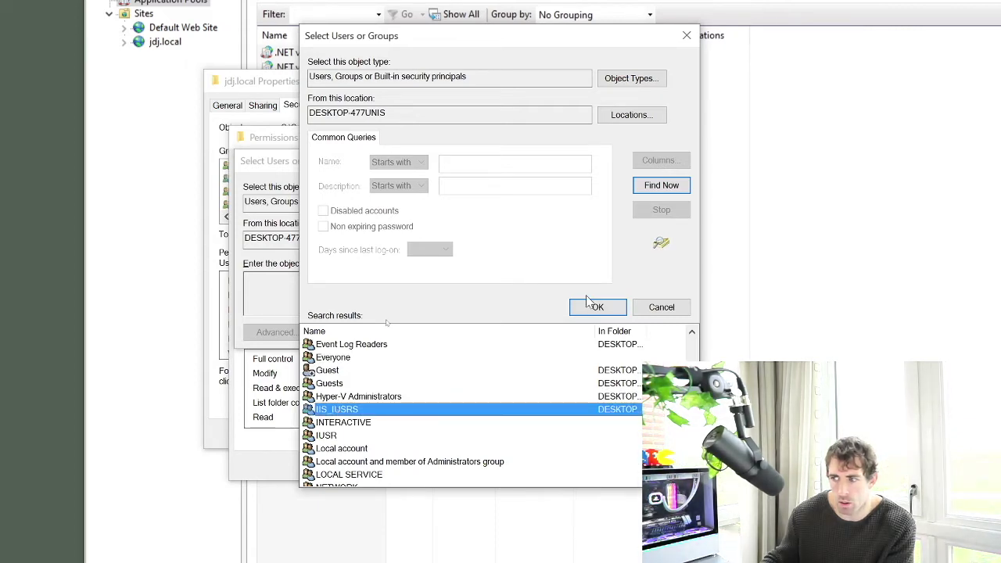
{"action": "left_click", "coordinate": [611, 306]}
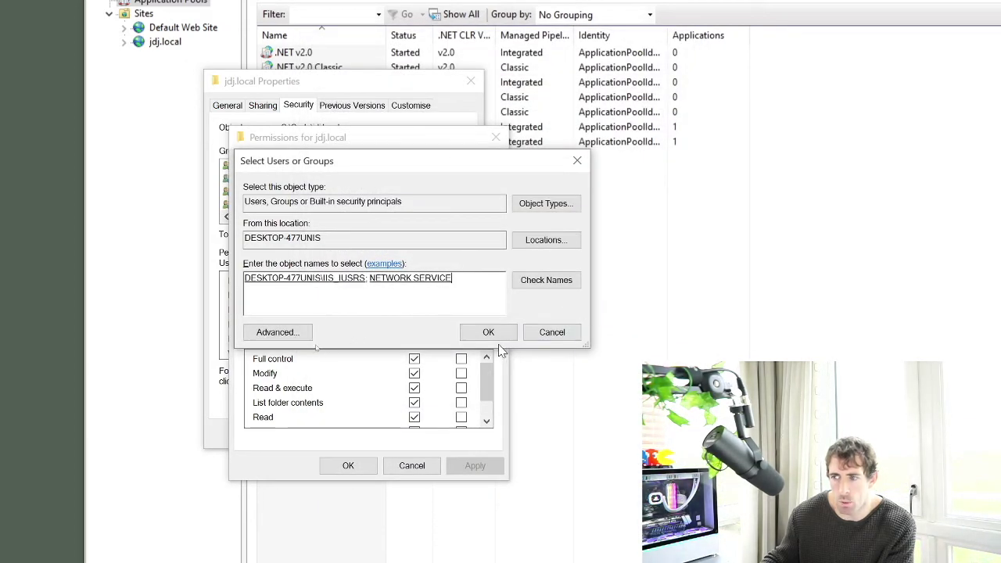
Give NETWORK SERVICE and IIS_IUSRS Modify access on jdj.local, apply, and close the folder properties
{"action": "left_click", "coordinate": [487, 332]}
{"action": "left_click", "coordinate": [414, 373]}
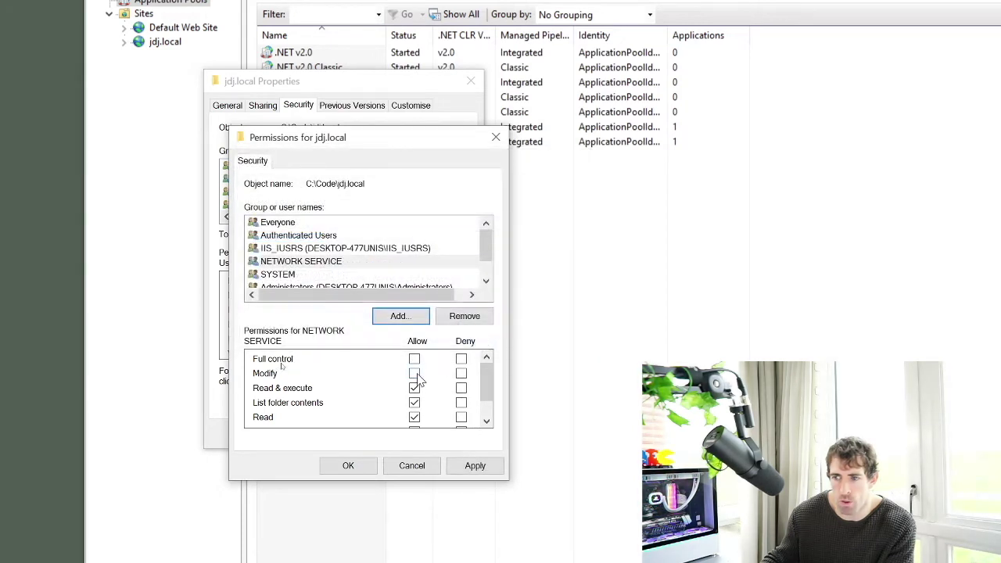
{"action": "left_click", "coordinate": [354, 249]}
{"action": "left_click", "coordinate": [413, 373]}
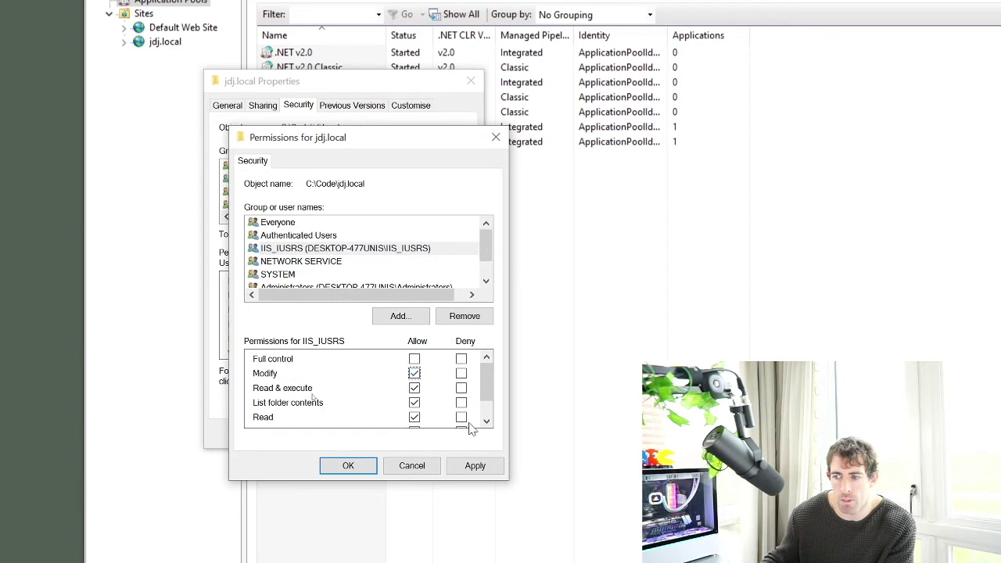
{"action": "left_click", "coordinate": [474, 466]}
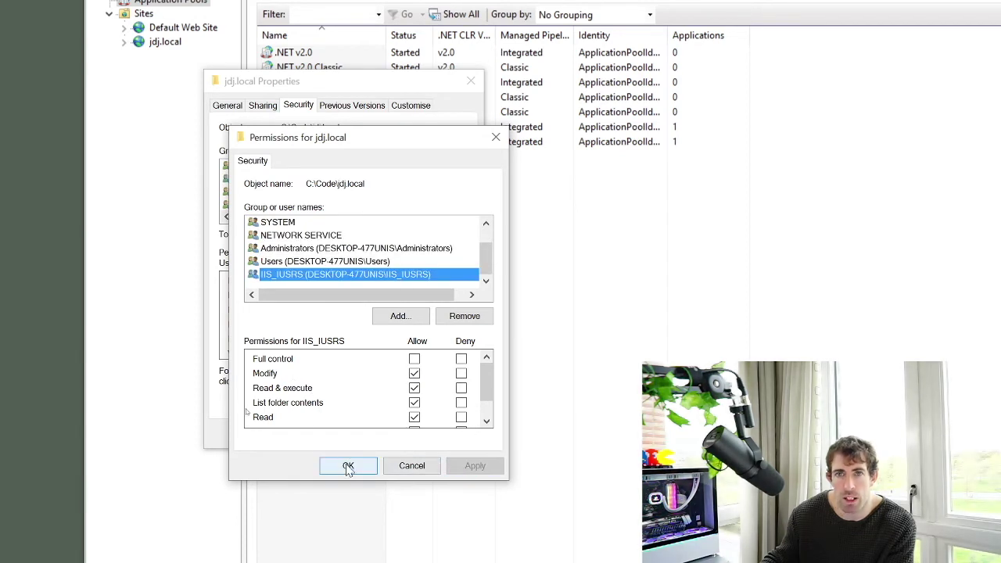
{"action": "left_click", "coordinate": [348, 466]}
{"action": "left_click", "coordinate": [331, 434]}
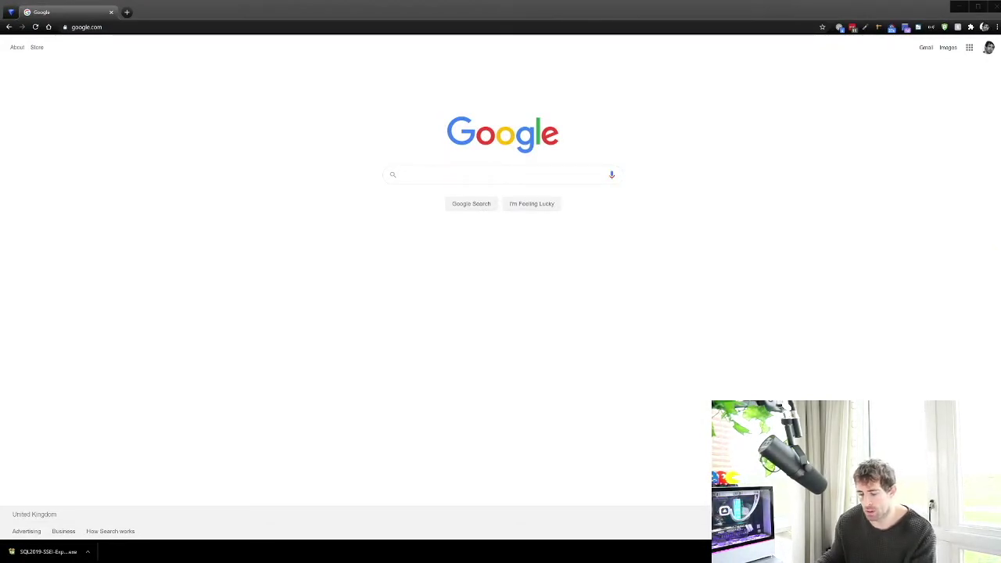
Search 'sql express', download SQL Server 2019 Express, and launch the SQL2019-SSEI-Expr installer
{"action": "left_click", "coordinate": [460, 174]}
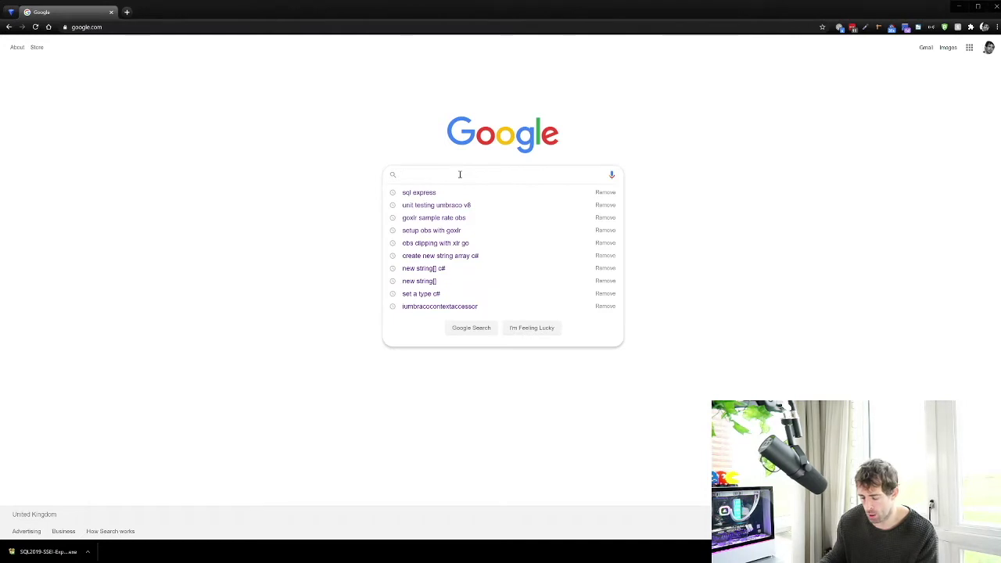
{"action": "type", "text": "sql express"}
{"action": "key", "text": "Return"}
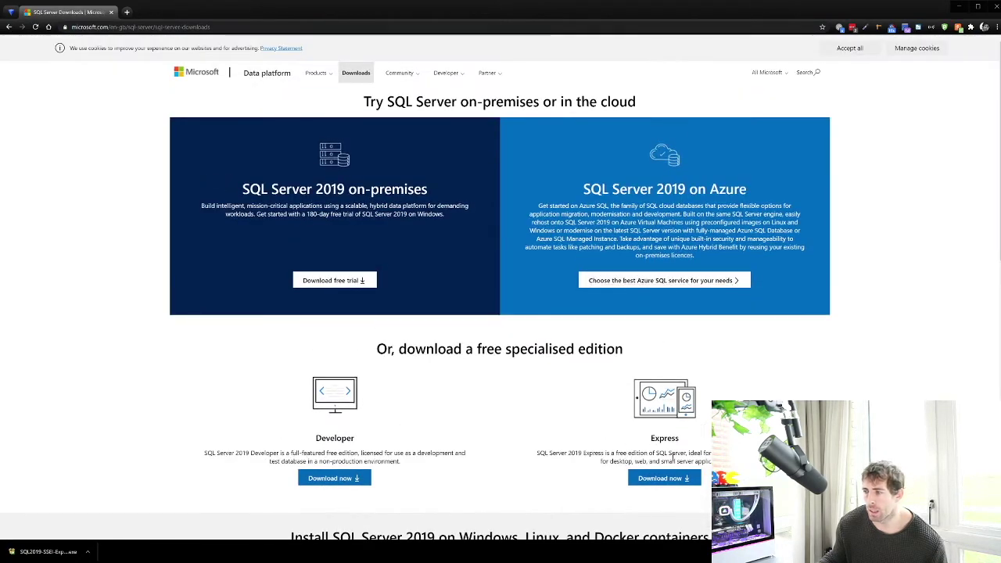
{"action": "left_click", "coordinate": [672, 485]}
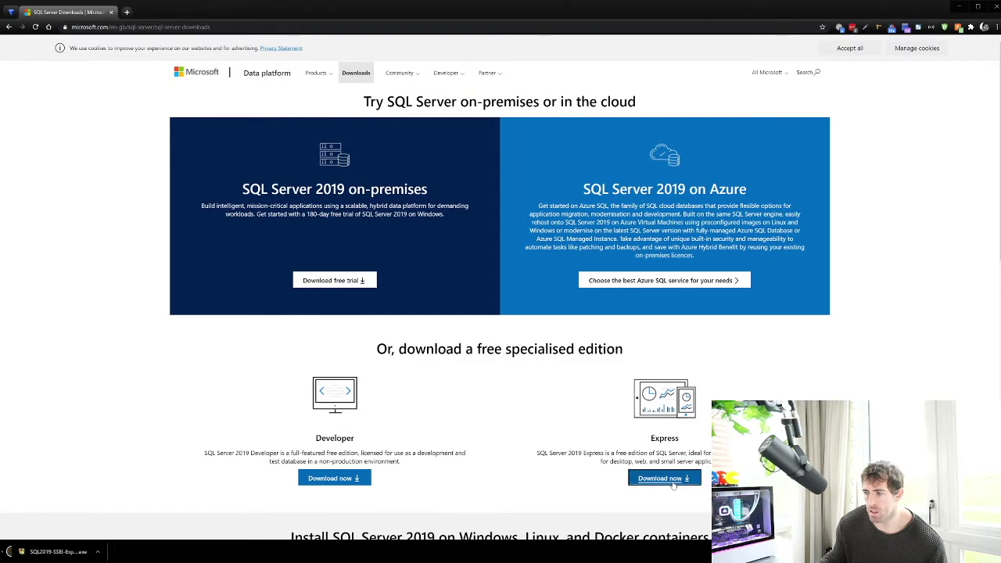
{"action": "left_click", "coordinate": [24, 554]}
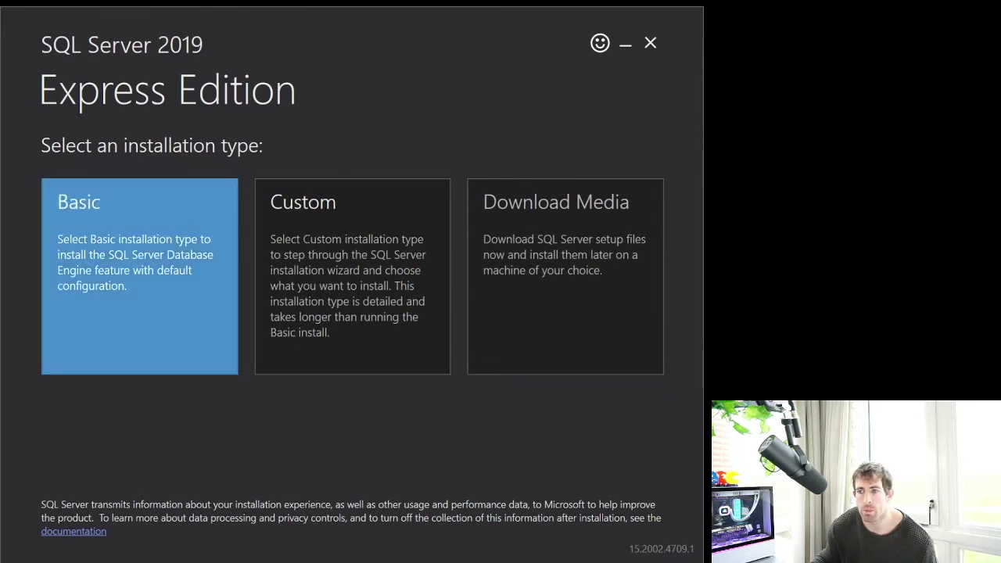
Choose Basic, accept the licence, and install to C:\Program Files\Microsoft SQL Server
{"action": "left_click", "coordinate": [105, 283]}
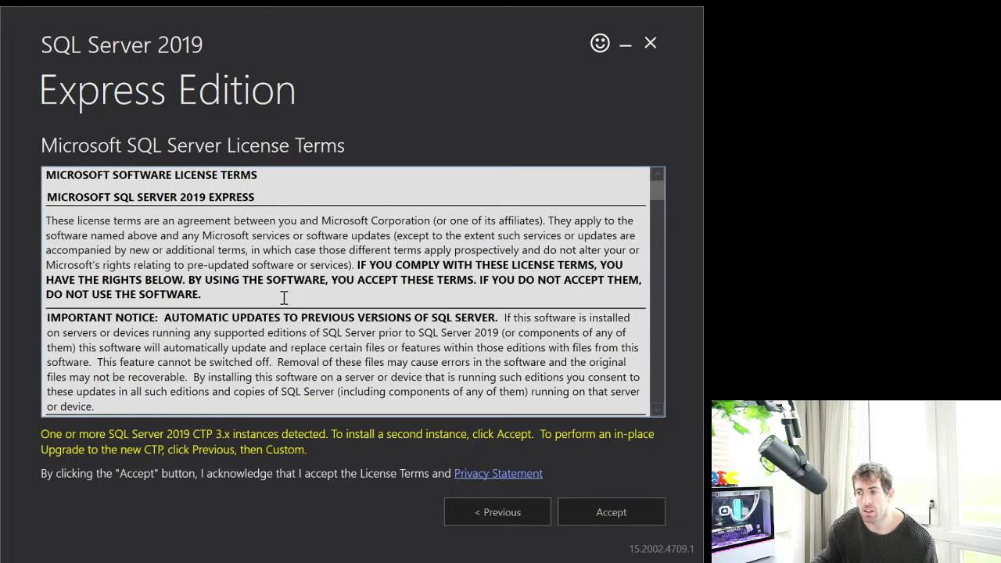
{"action": "scroll", "coordinate": [284, 298], "scroll_direction": "down", "scroll_amount": 10}
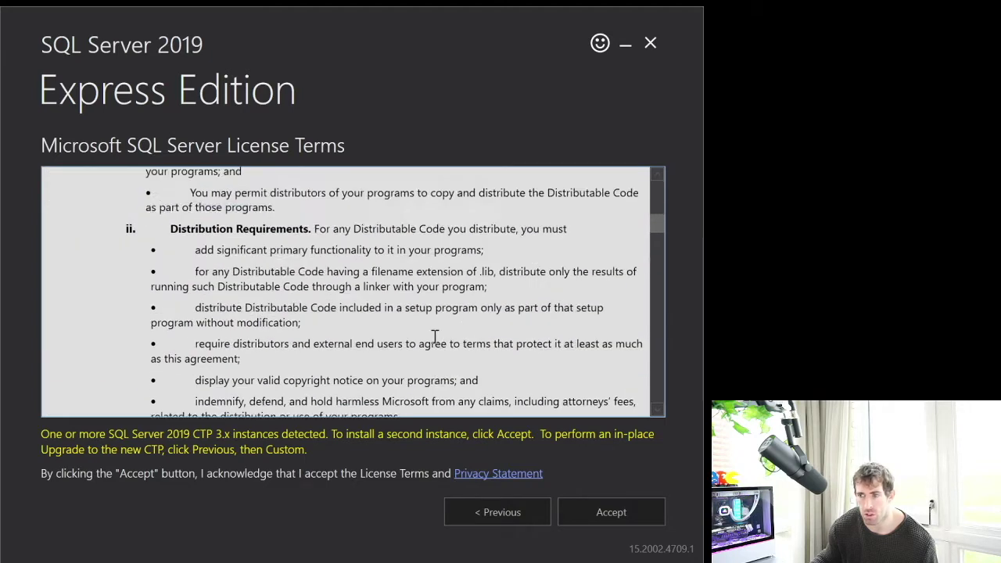
{"action": "left_click", "coordinate": [648, 511]}
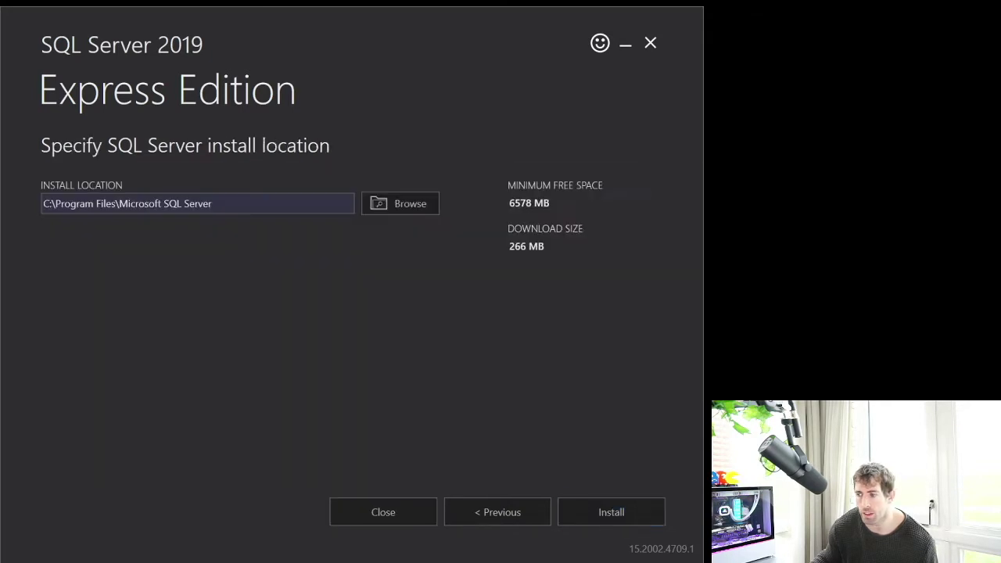
{"action": "left_click", "coordinate": [46, 203]}
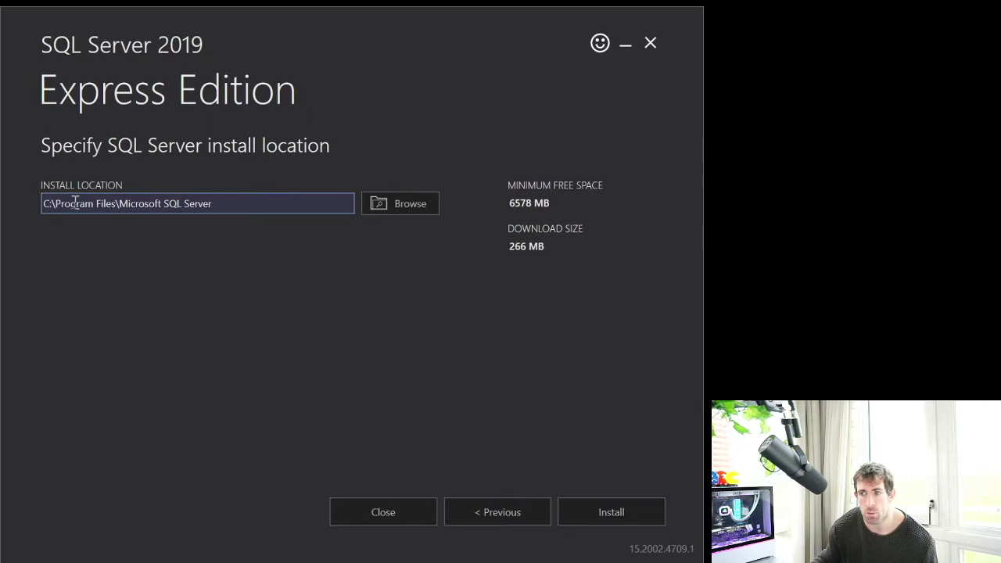
{"action": "left_click", "coordinate": [626, 510]}
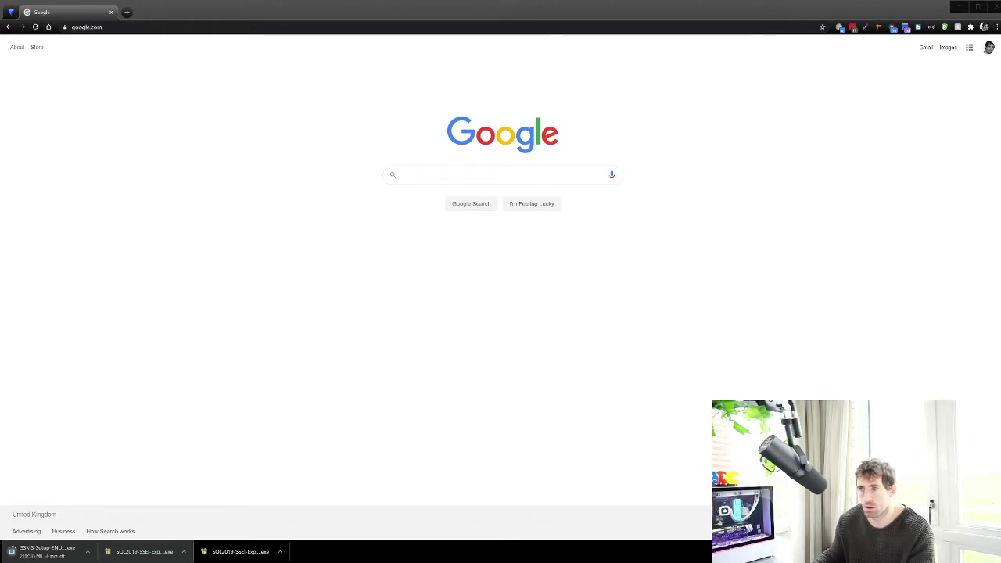
Search 'ssms' and download the SSMS installer from the Microsoft Docs page
{"action": "left_click", "coordinate": [449, 178]}
{"action": "type", "text": "ssms"}
{"action": "key", "text": "Return"}
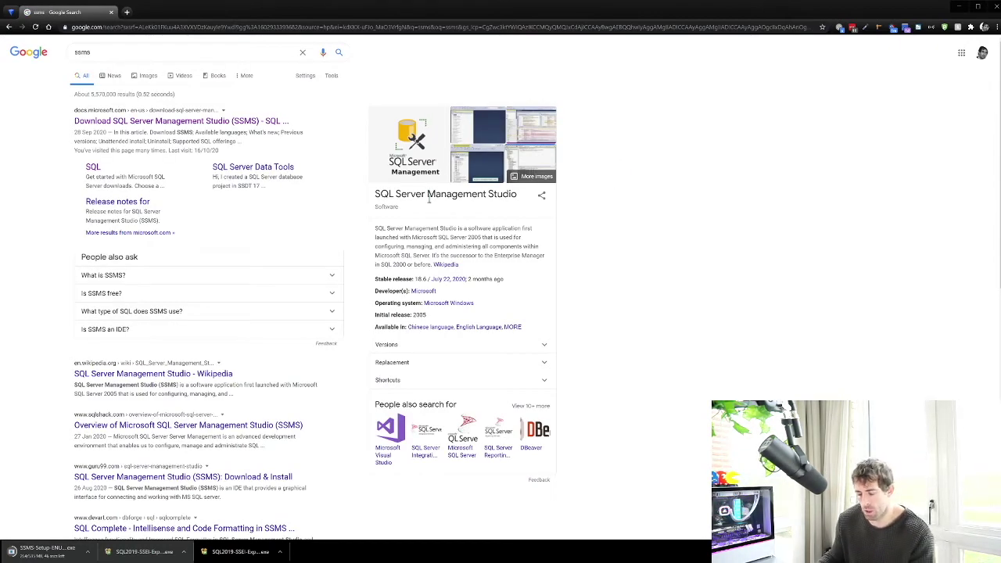
{"action": "left_click", "coordinate": [156, 122]}
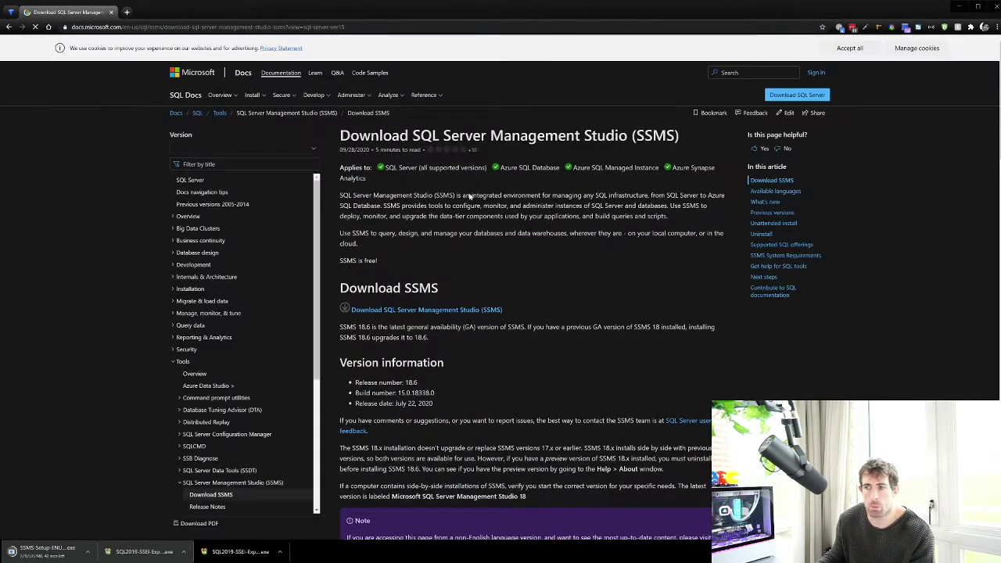
{"action": "left_click", "coordinate": [422, 316]}
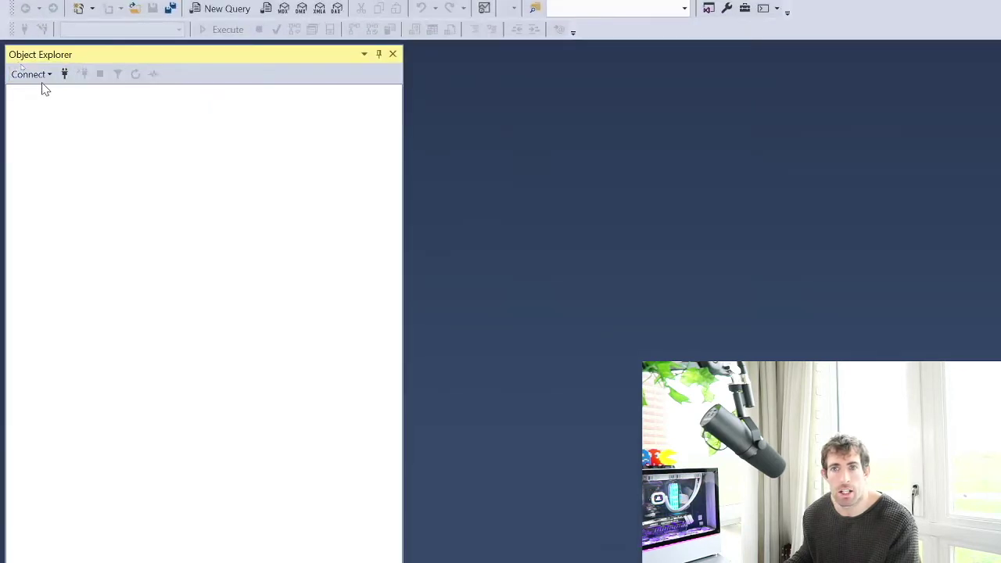
Connect Object Explorer to the local SQLEXPRESS Database Engine using Windows Authentication
{"action": "left_click", "coordinate": [45, 76]}
{"action": "left_click", "coordinate": [61, 93]}
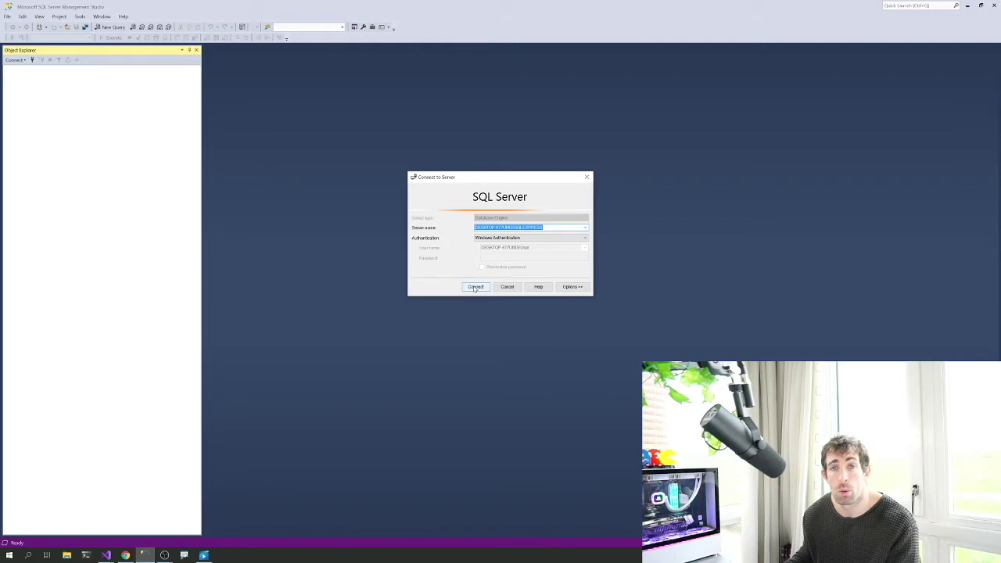
{"action": "left_click", "coordinate": [475, 287]}
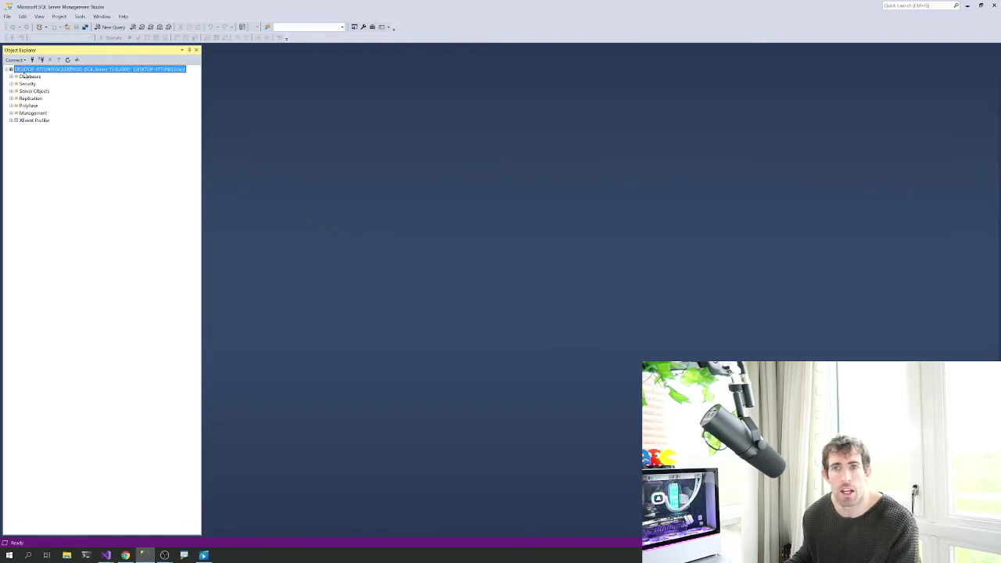
Set the server's authentication to SQL Server and Windows Authentication mode and acknowledge the restart notice
{"action": "right_click", "coordinate": [30, 69]}
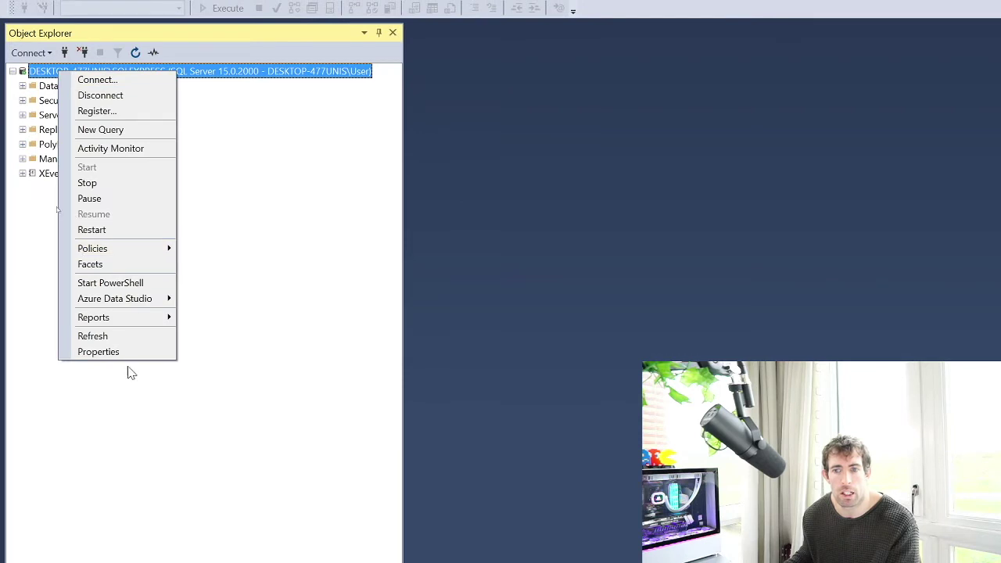
{"action": "left_click", "coordinate": [110, 352]}
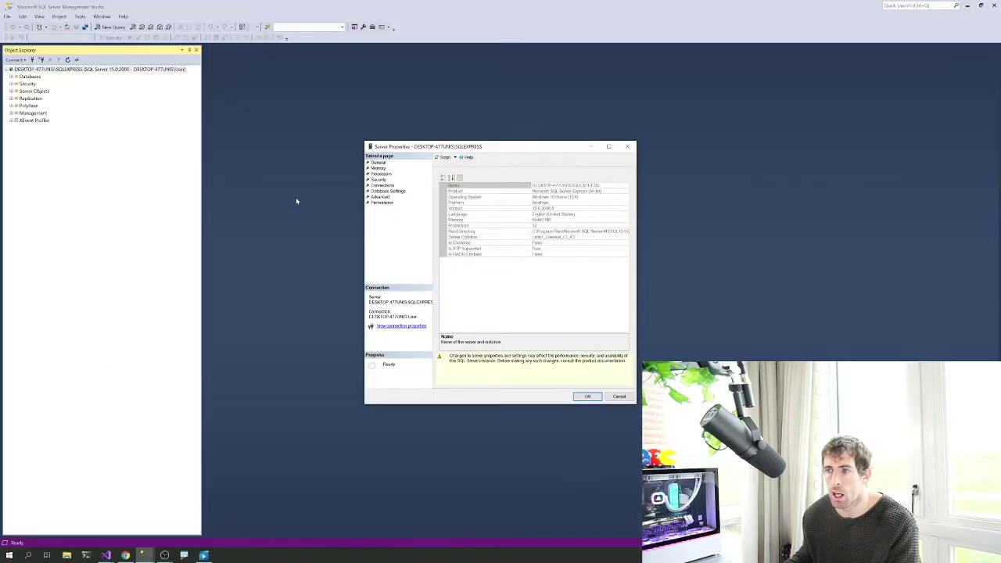
{"action": "left_click", "coordinate": [378, 180]}
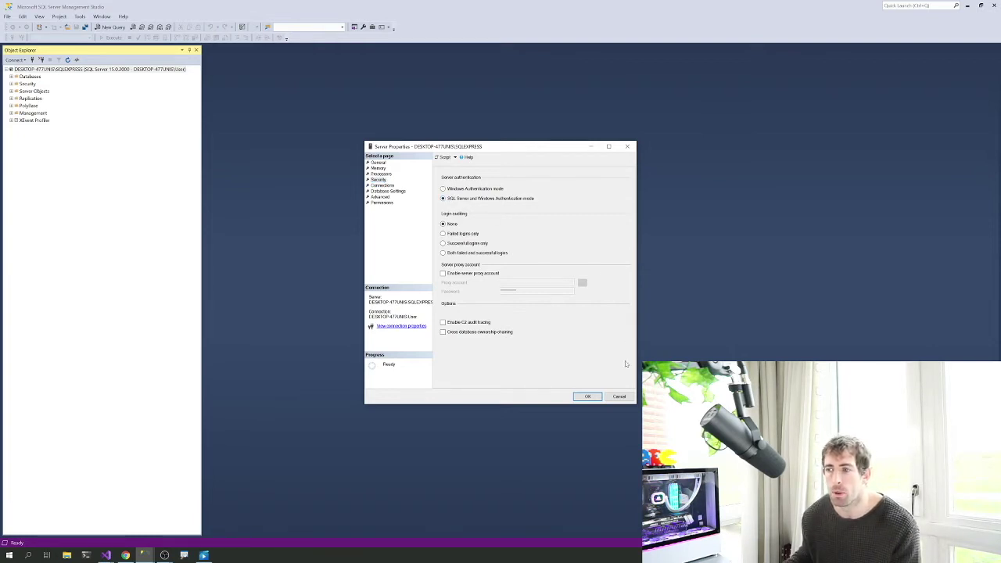
{"action": "left_click", "coordinate": [588, 397]}
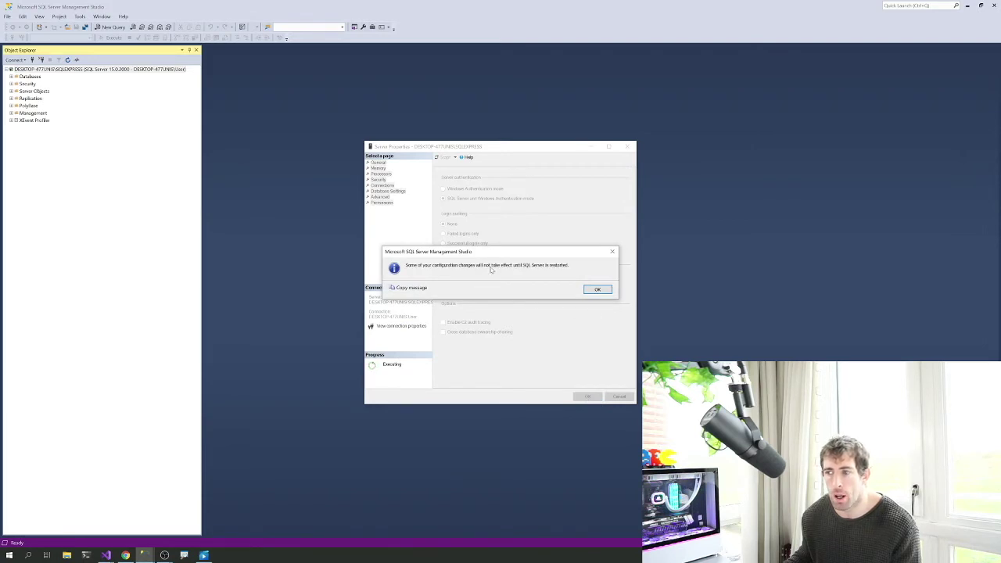
{"action": "left_click", "coordinate": [597, 289]}
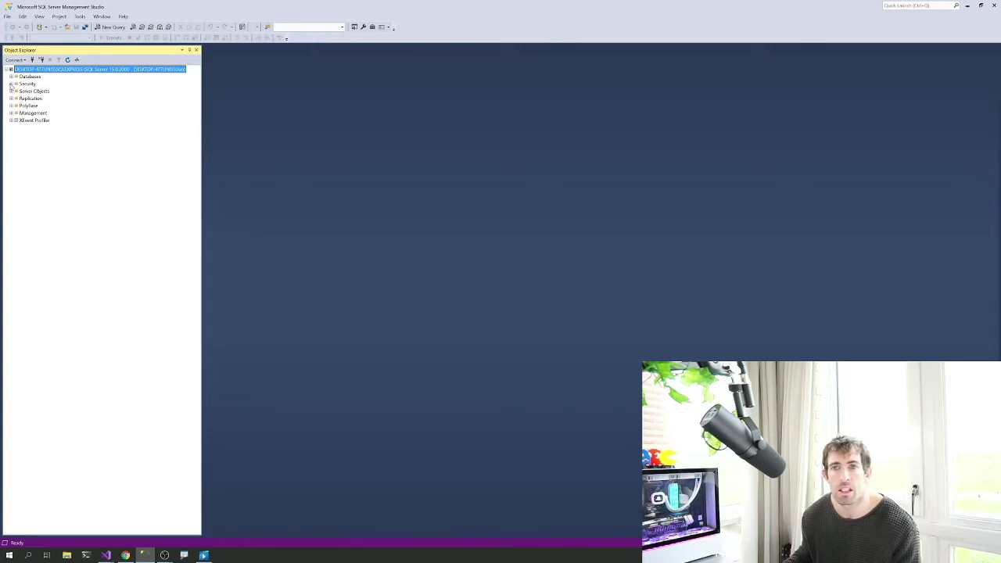
Open the properties of the sa login under Security > Logins
{"action": "left_click", "coordinate": [11, 85]}
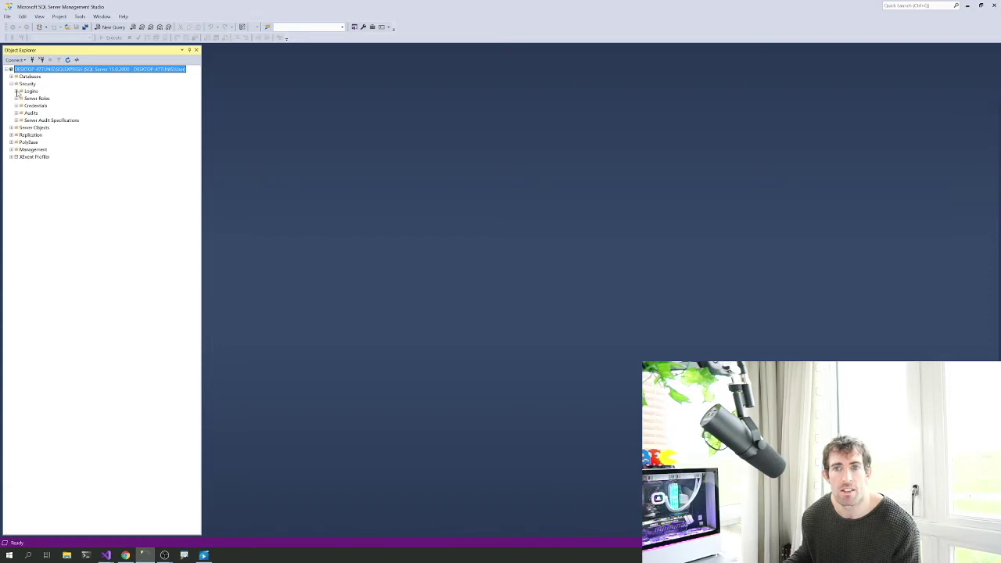
{"action": "left_click", "coordinate": [15, 91]}
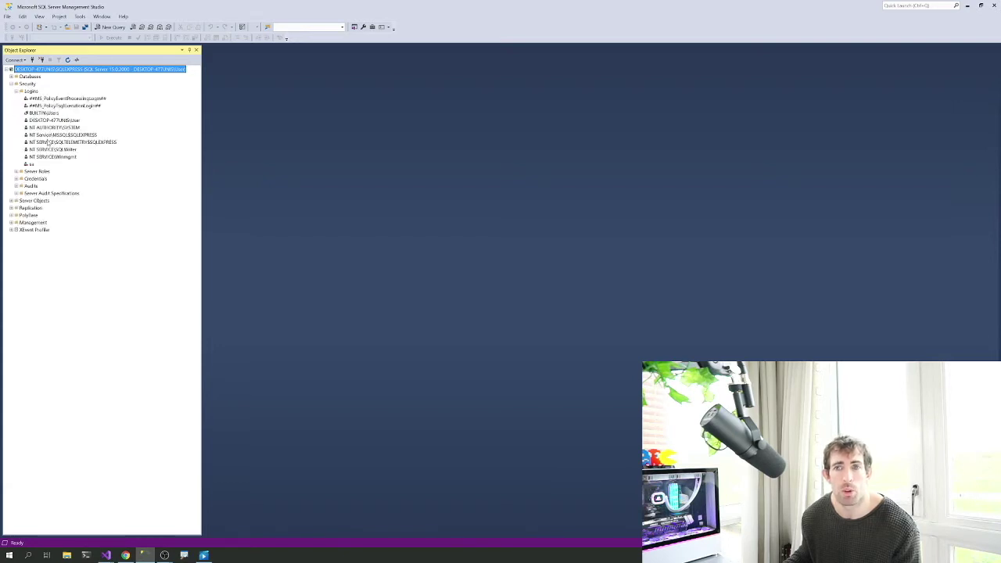
{"action": "left_click", "coordinate": [32, 164]}
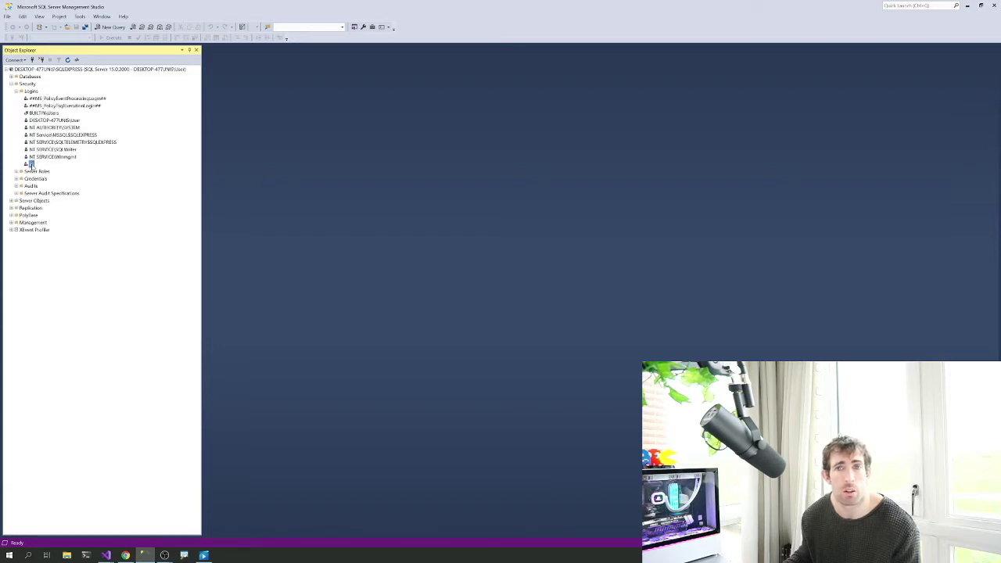
{"action": "right_click", "coordinate": [32, 165]}
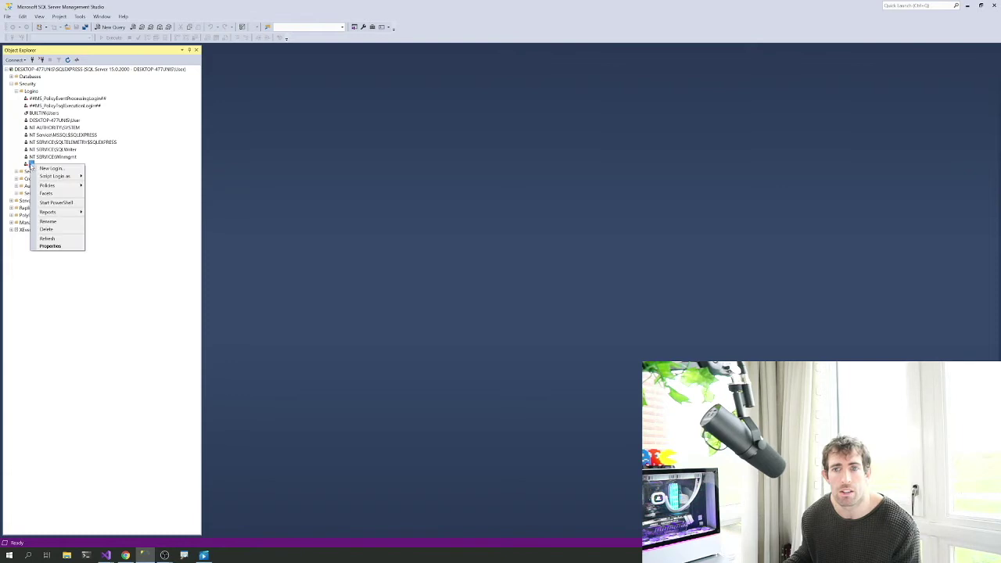
{"action": "left_click", "coordinate": [56, 246]}
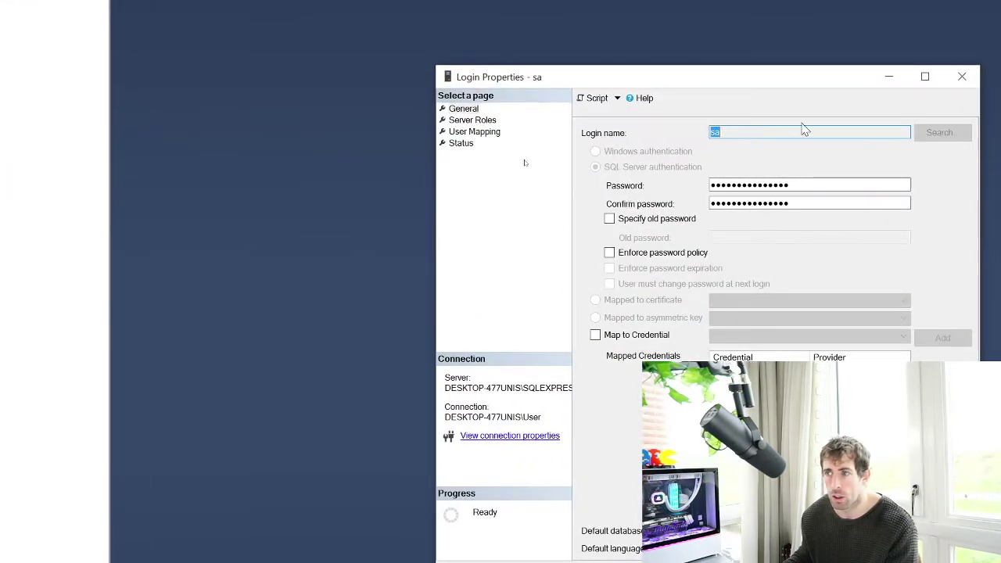
Set the sa login to Enabled, check its password on General, and save
{"action": "left_click", "coordinate": [460, 145]}
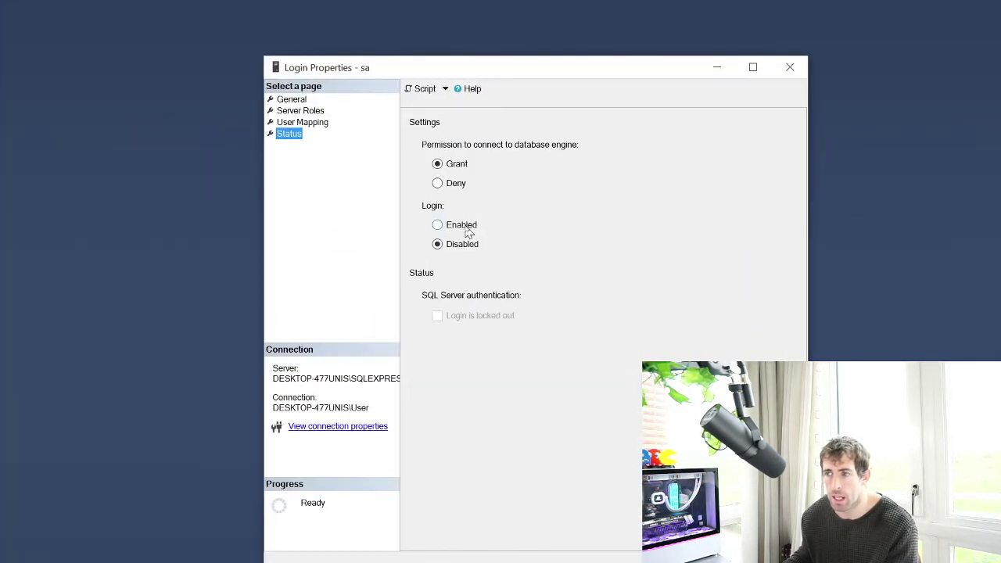
{"action": "left_click", "coordinate": [459, 225]}
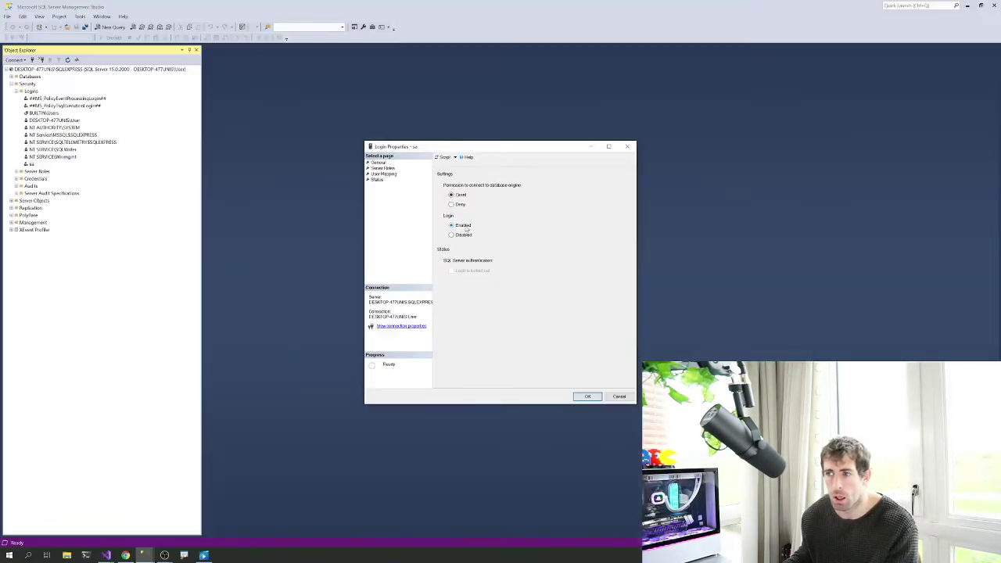
{"action": "left_click", "coordinate": [378, 162]}
{"action": "double_click", "coordinate": [534, 201]}
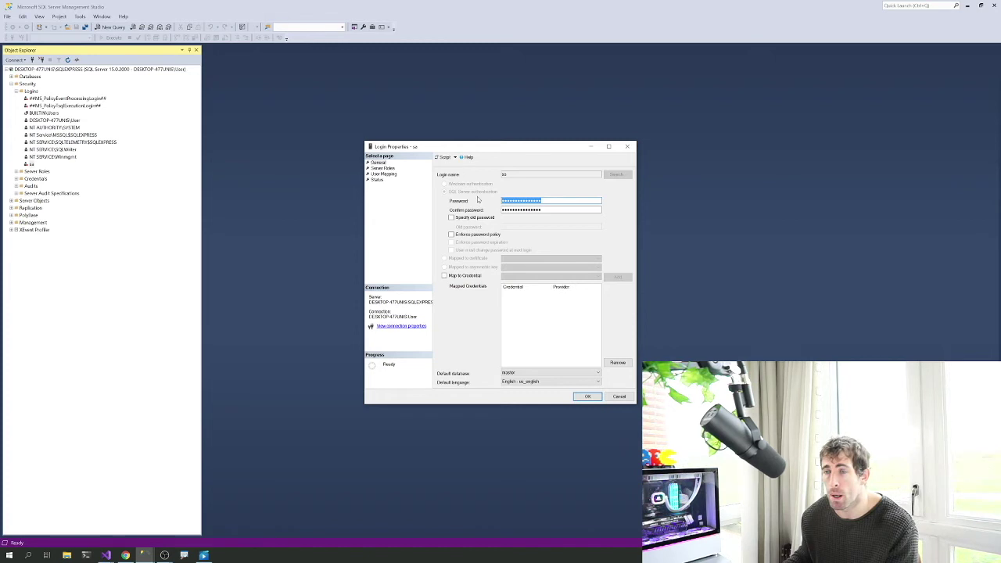
{"action": "left_click", "coordinate": [587, 396]}
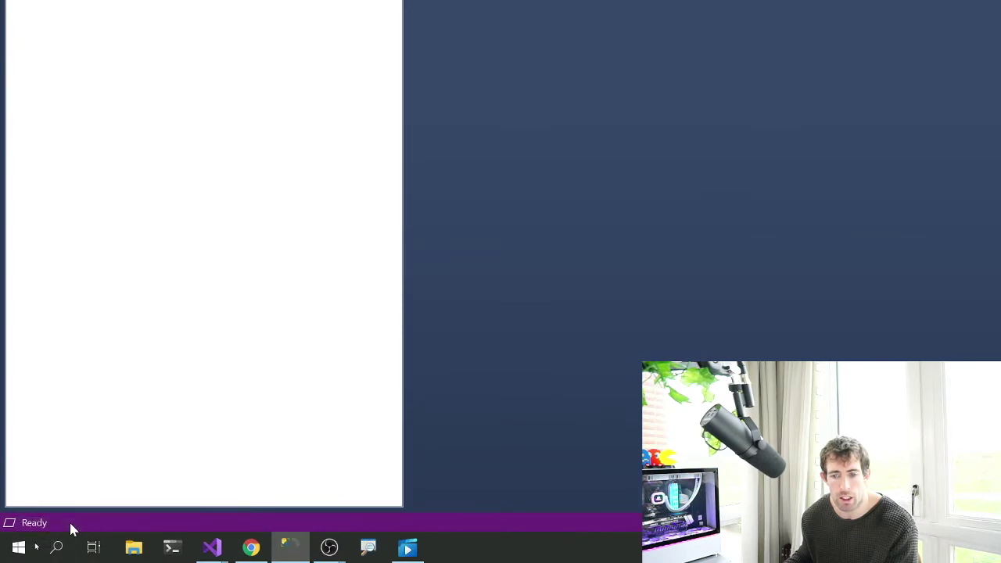
Launch the Services app and scroll down to the SQL Server (SQLEXPRESS) service
{"action": "left_click", "coordinate": [67, 547]}
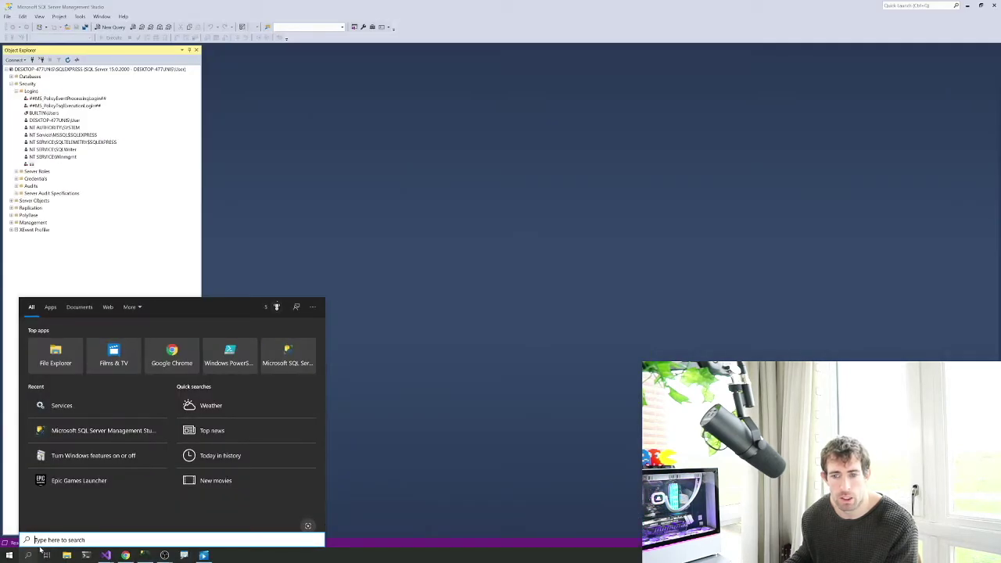
{"action": "type", "text": "services"}
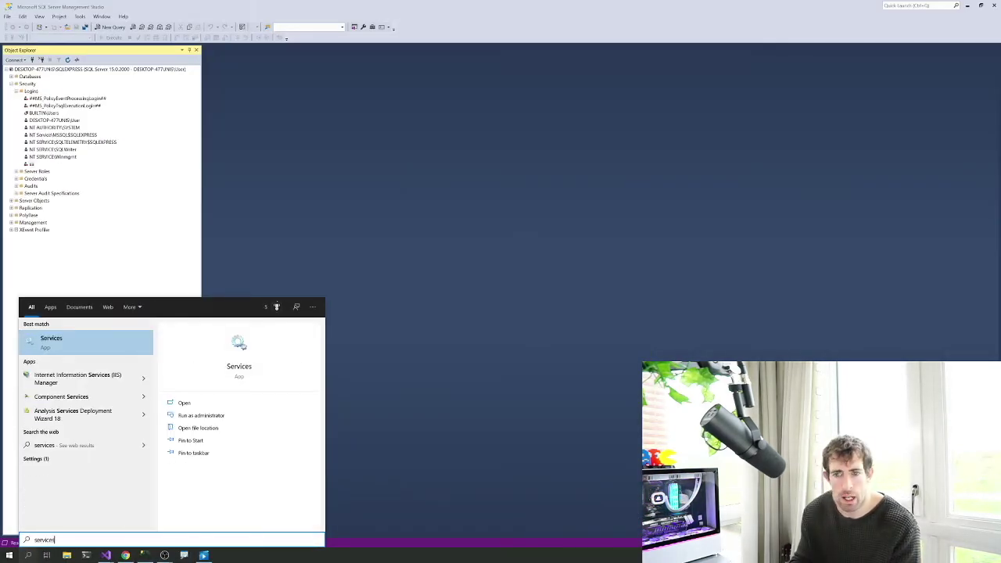
{"action": "key", "text": "Return"}
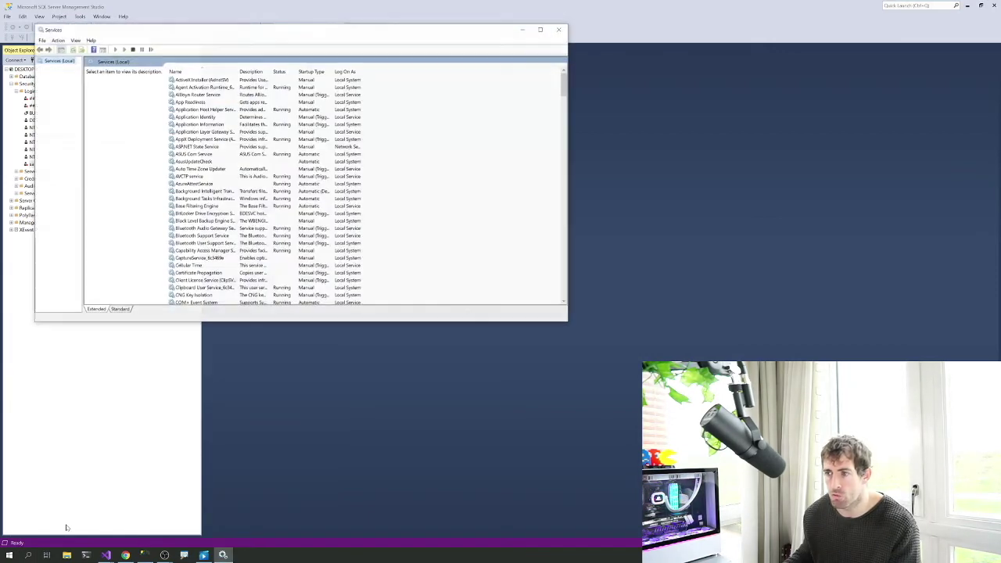
{"action": "left_click_drag", "start_coordinate": [189, 34], "coordinate": [330, 128]}
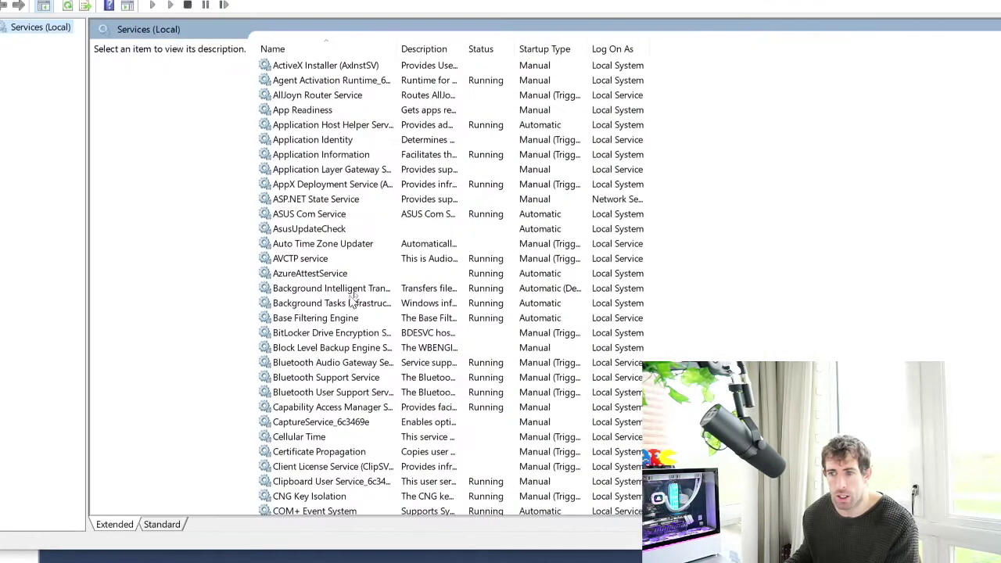
{"action": "scroll", "coordinate": [344, 324], "scroll_direction": "down", "scroll_amount": 20}
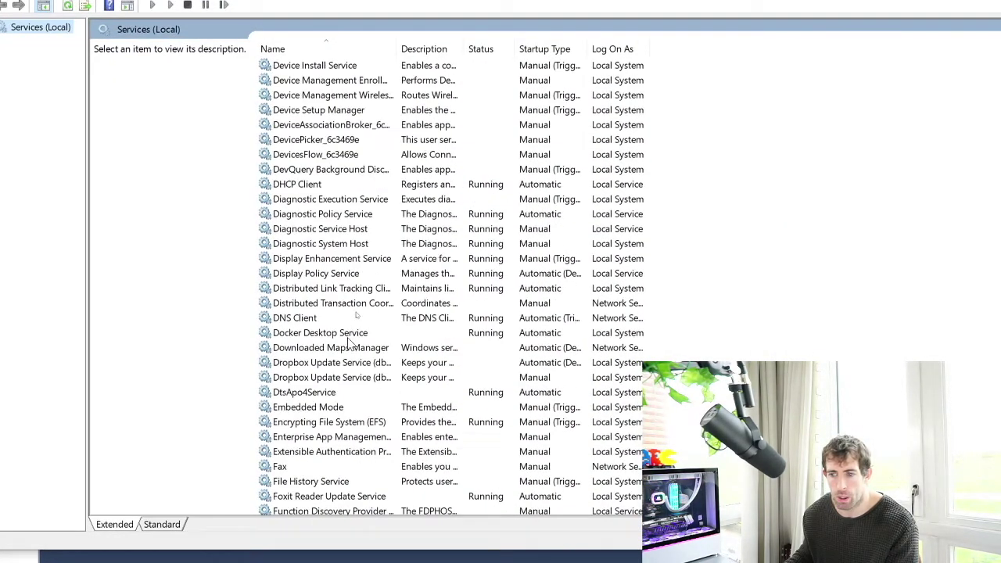
{"action": "scroll", "coordinate": [349, 353], "scroll_direction": "down", "scroll_amount": 19}
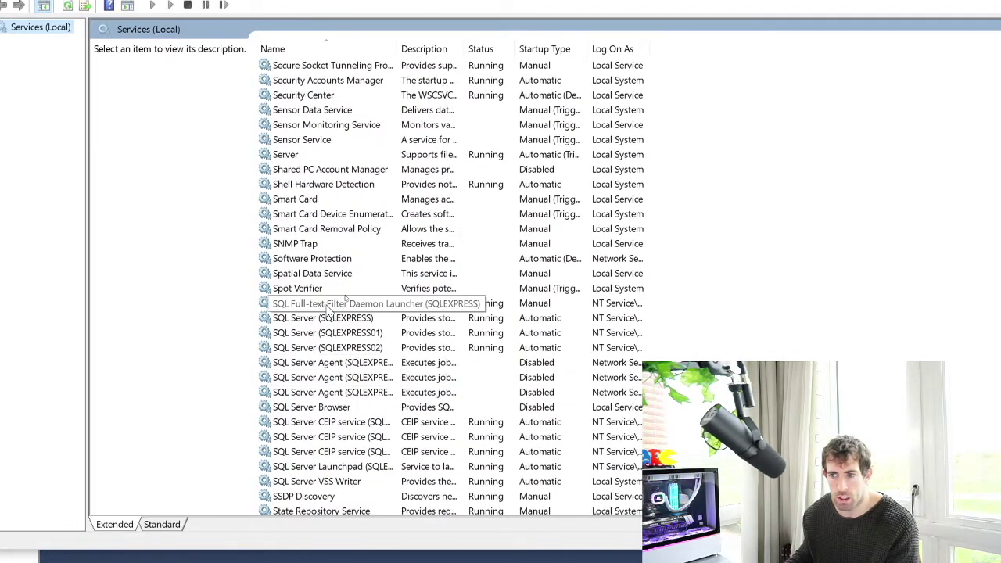
Restart SQL Server (SQLEXPRESS) and its dependent services, then disconnect Object Explorer in SSMS
{"action": "left_click", "coordinate": [320, 319]}
{"action": "right_click", "coordinate": [321, 322]}
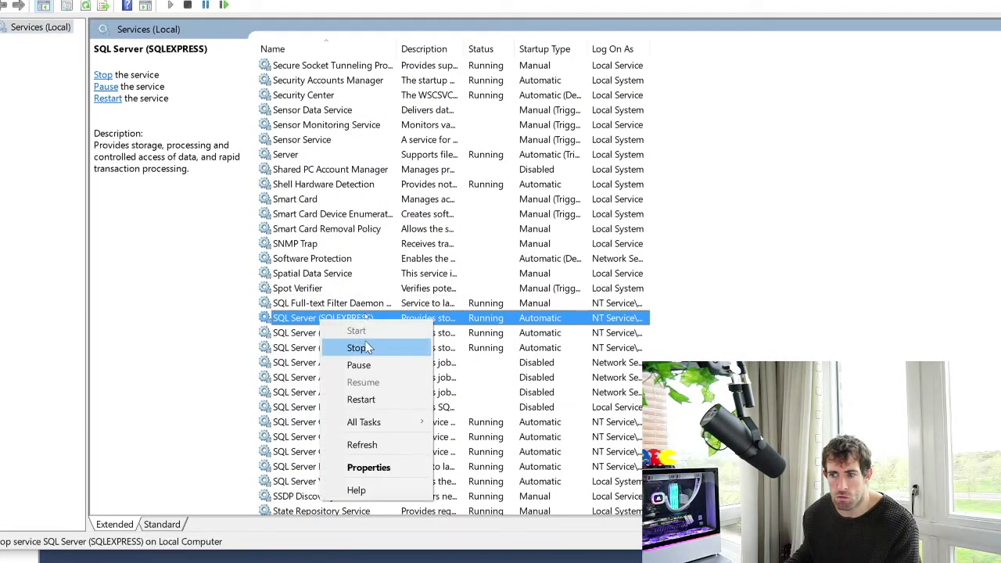
{"action": "left_click", "coordinate": [361, 400]}
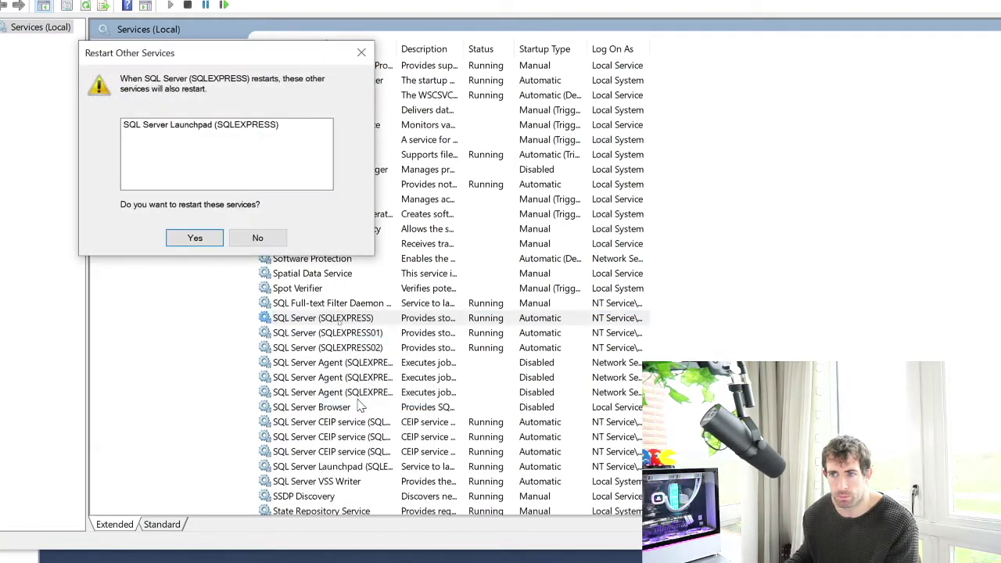
{"action": "left_click", "coordinate": [192, 238]}
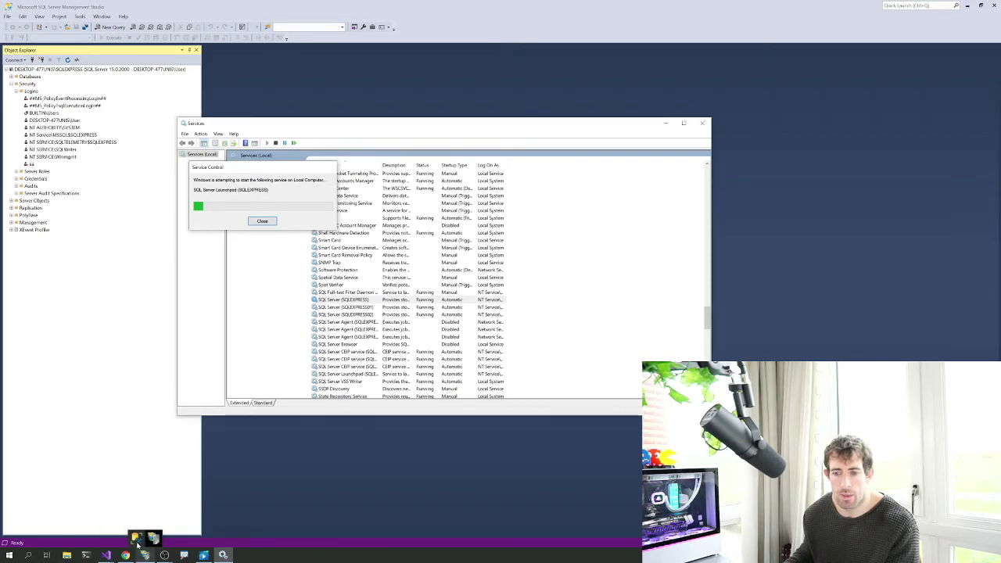
{"action": "left_click", "coordinate": [108, 365]}
{"action": "left_click", "coordinate": [40, 60]}
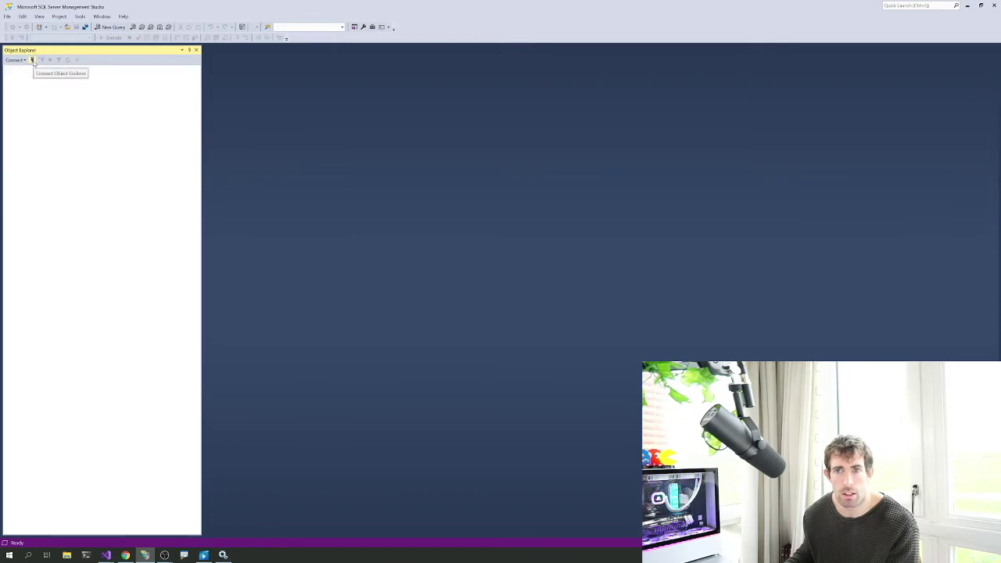
Attempt an Object Explorer connection to SQLEXPRESS using SQL Server Authentication as sa
{"action": "left_click", "coordinate": [33, 61]}
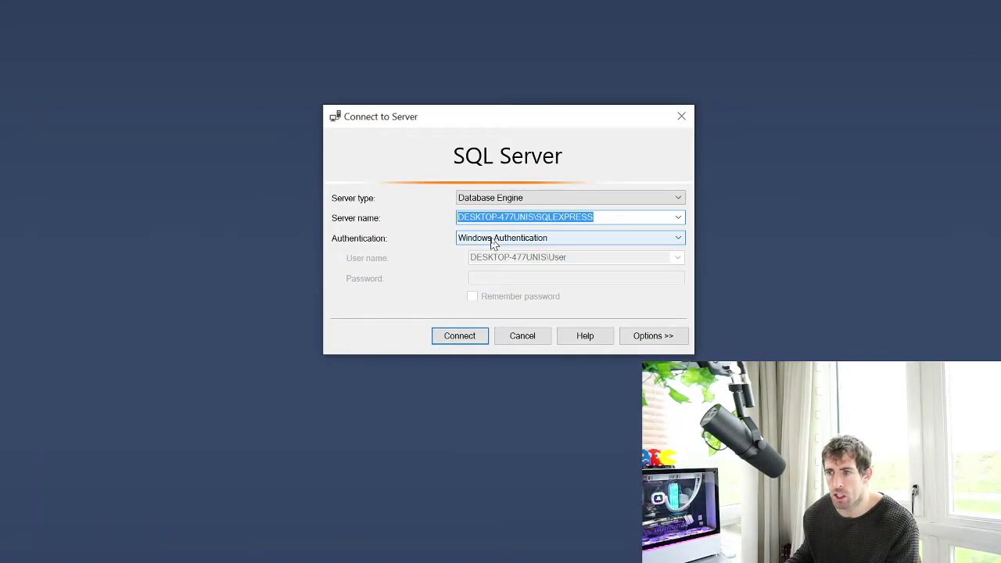
{"action": "left_click", "coordinate": [492, 241]}
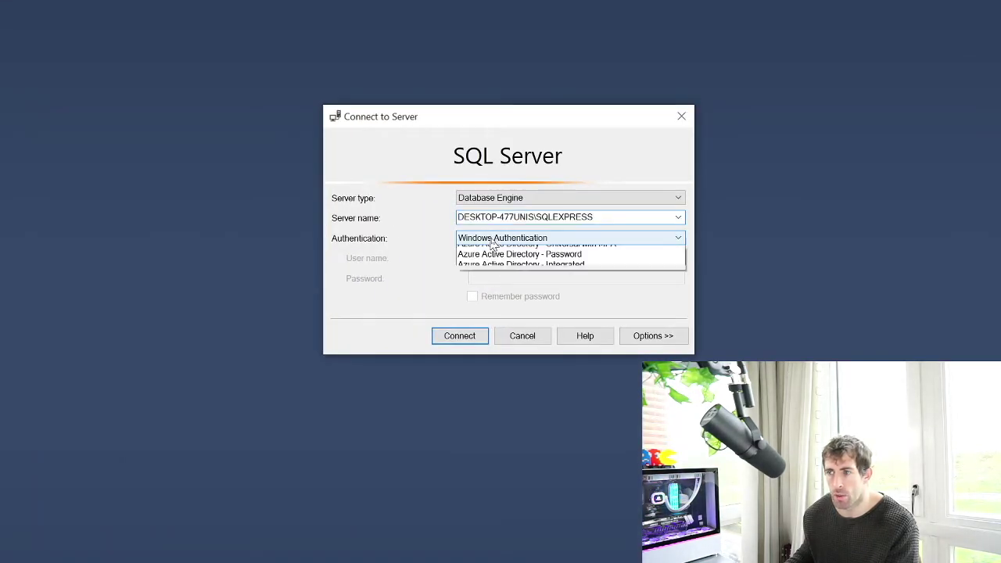
{"action": "left_click", "coordinate": [485, 261]}
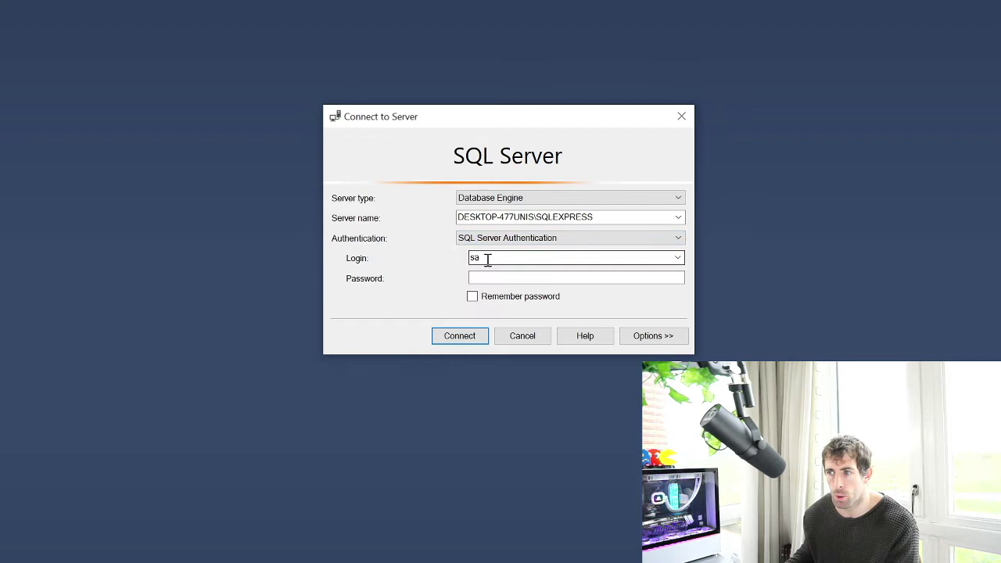
{"action": "left_click", "coordinate": [494, 277]}
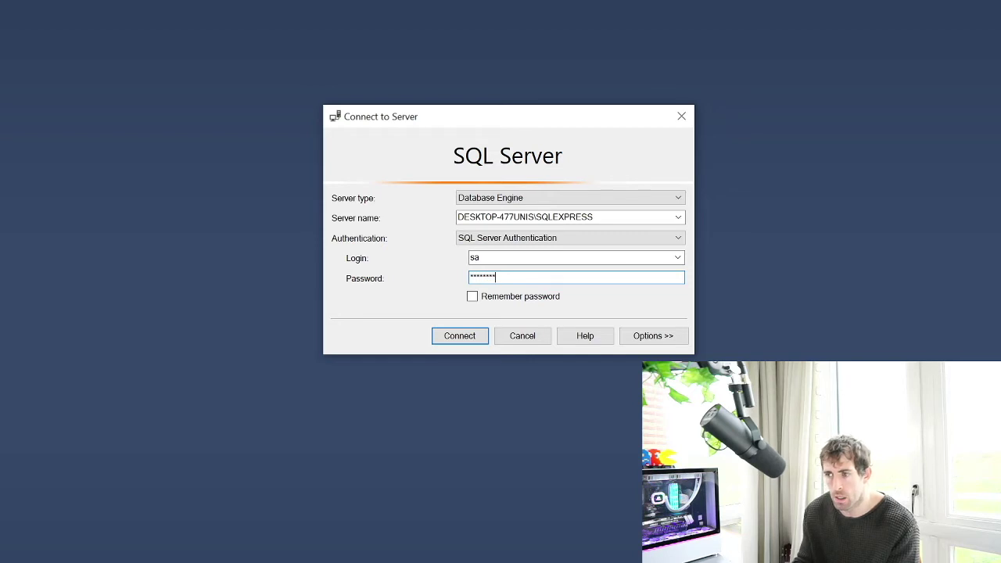
{"action": "key", "text": "Return"}
{"action": "key", "text": "Return"}
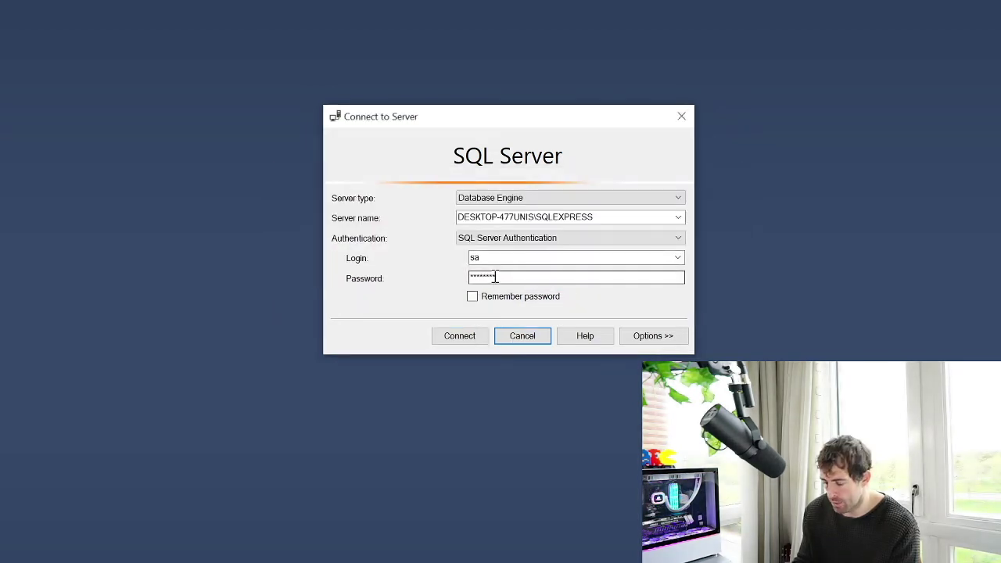
Re-enter the sa password after the failed login and connect again
{"action": "left_click", "coordinate": [495, 276]}
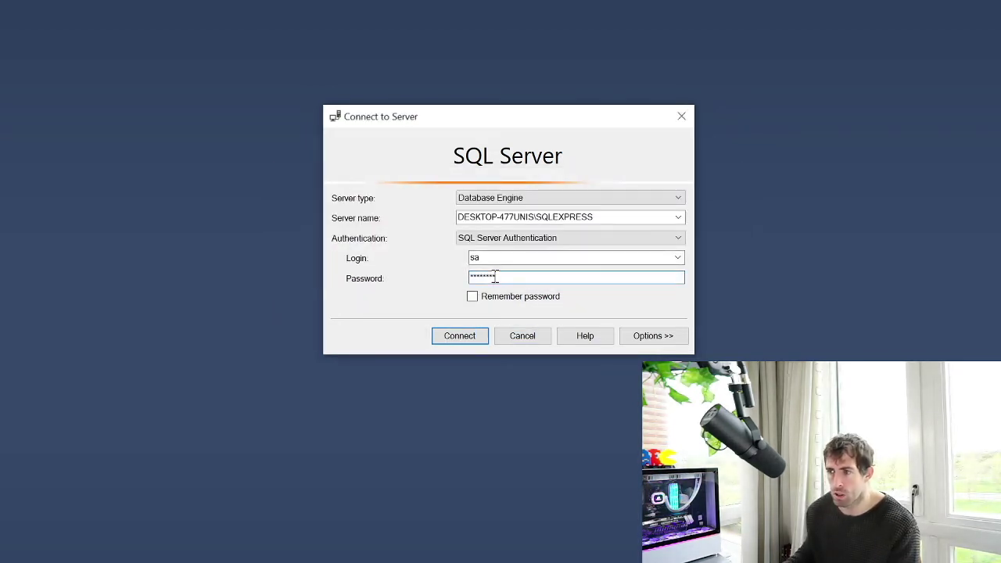
{"action": "left_click_drag", "start_coordinate": [496, 277], "coordinate": [418, 279]}
{"action": "type", "text": "**"}
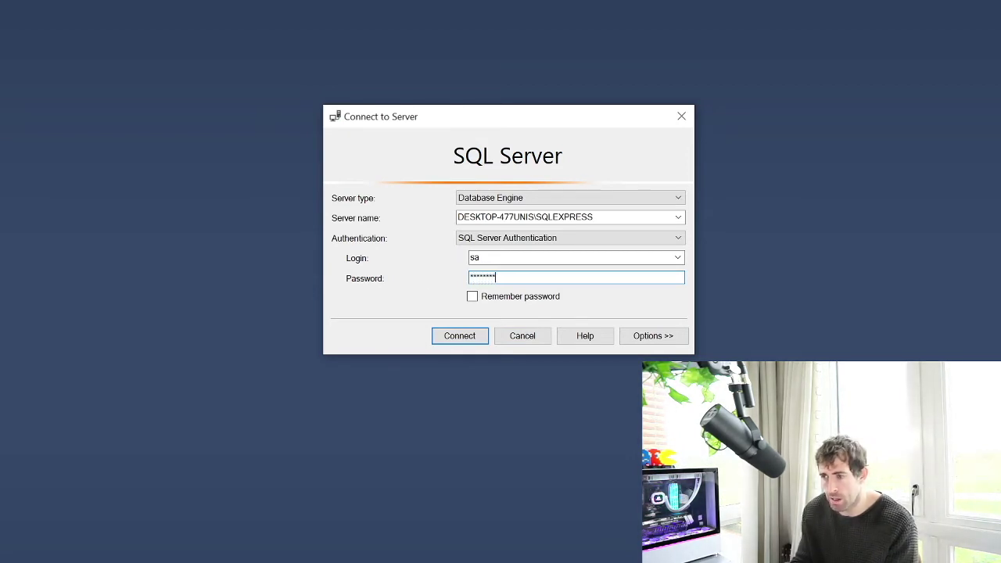
{"action": "key", "text": "Return"}
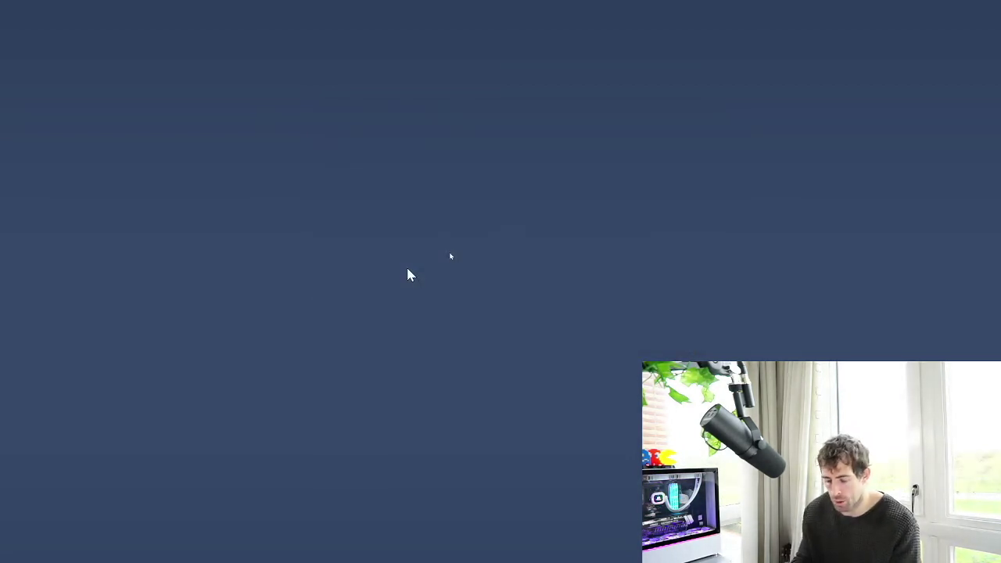
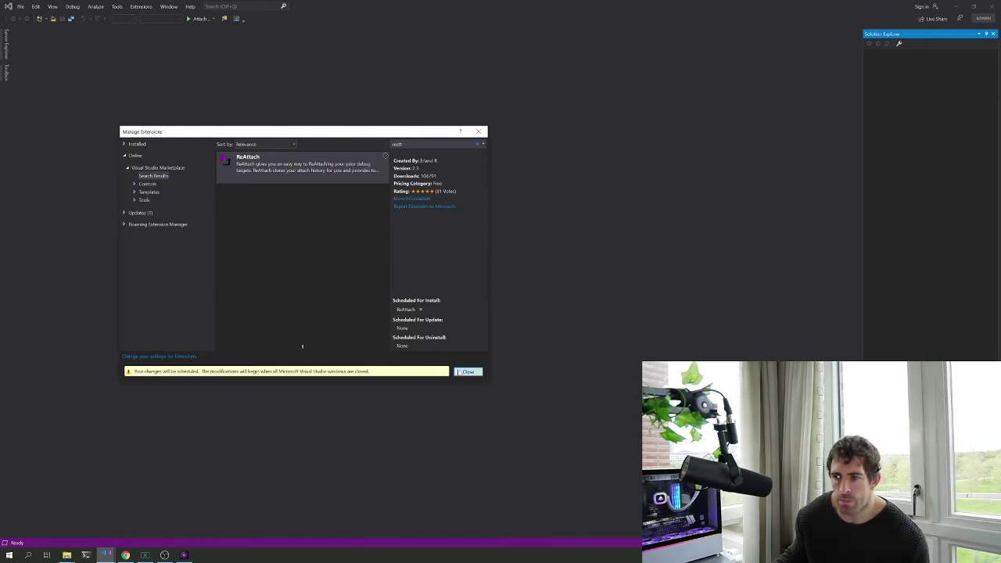
Search 'white' in Manage Extensions and queue RemoveTrailingWhitespaces for download alongside ReAttach
{"action": "left_click", "coordinate": [403, 144]}
{"action": "type", "text": "white"}
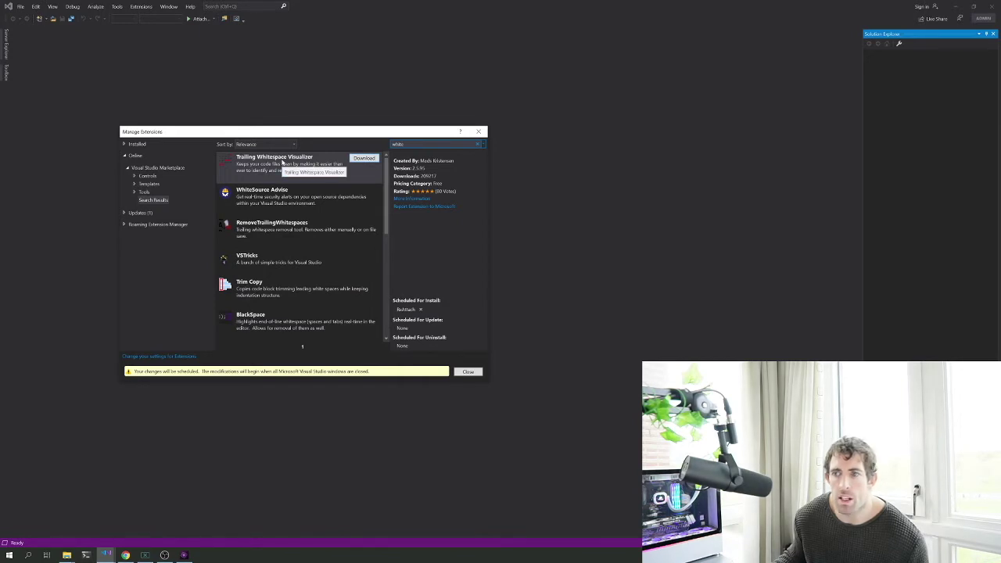
{"action": "left_click", "coordinate": [309, 226]}
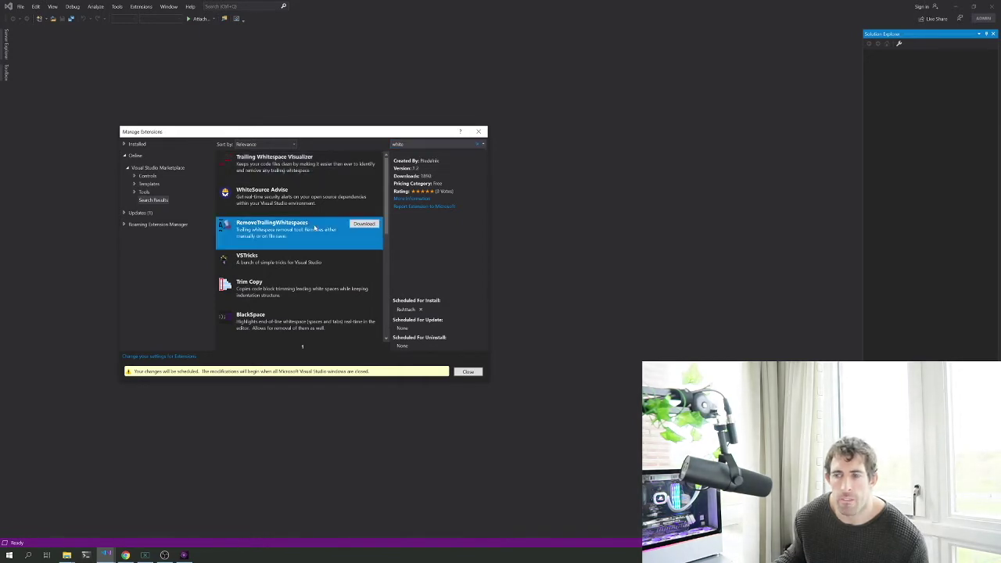
{"action": "left_click", "coordinate": [365, 225]}
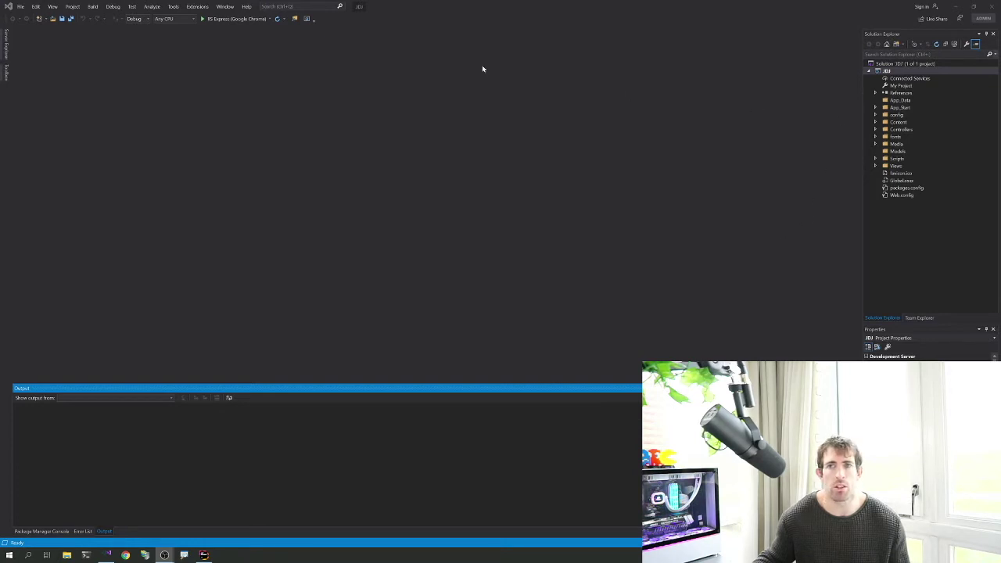
Attach the debugger to w3wp.exe, showing processes from all users and accepting the security warning
{"action": "left_click", "coordinate": [113, 6]}
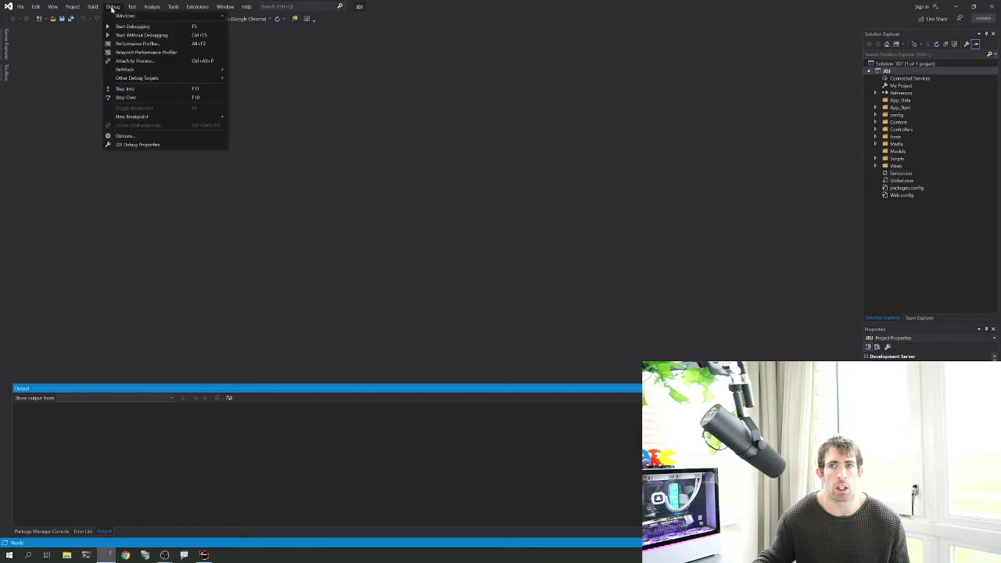
{"action": "left_click", "coordinate": [152, 61]}
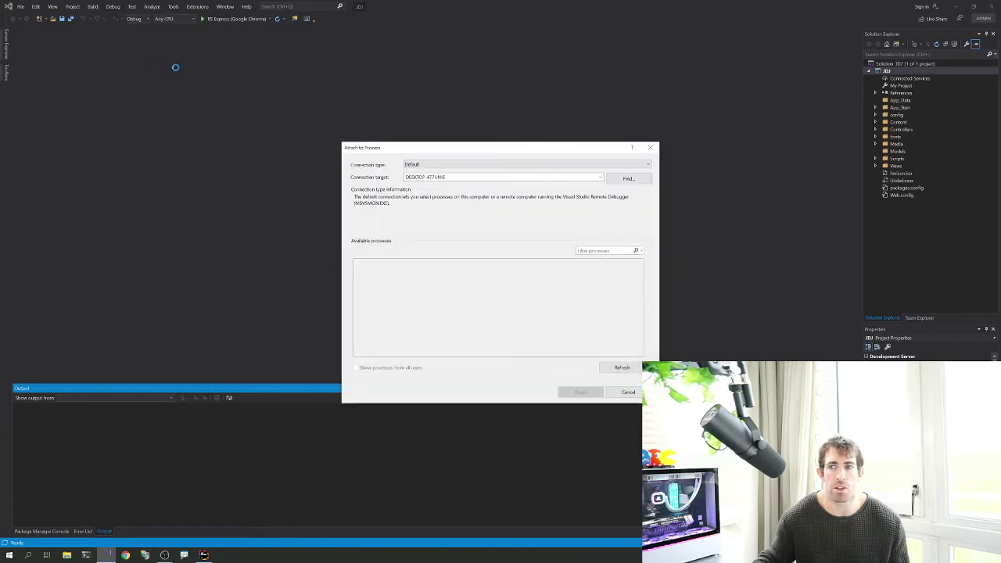
{"action": "left_click_drag", "start_coordinate": [412, 154], "coordinate": [379, 98]}
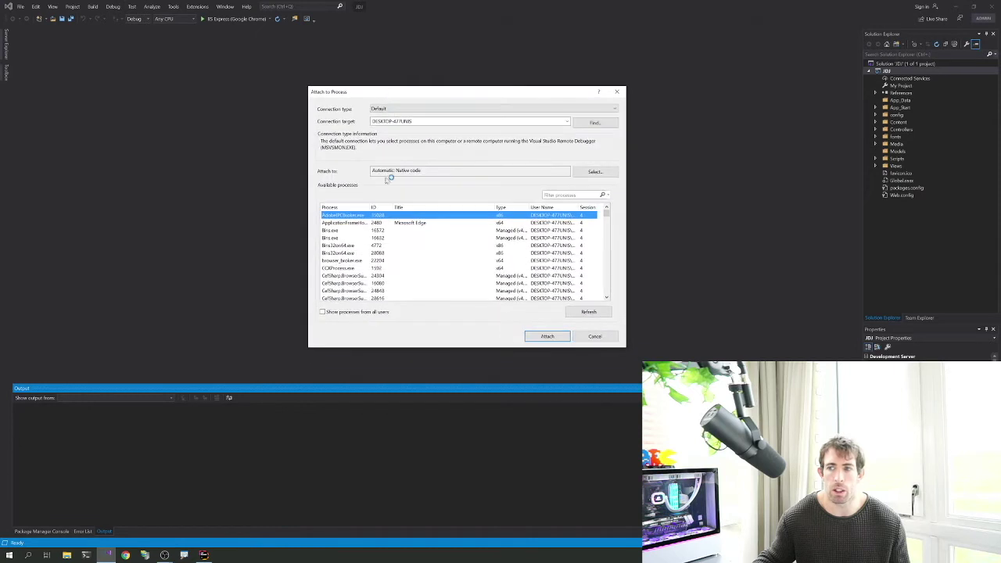
{"action": "left_click", "coordinate": [353, 207]}
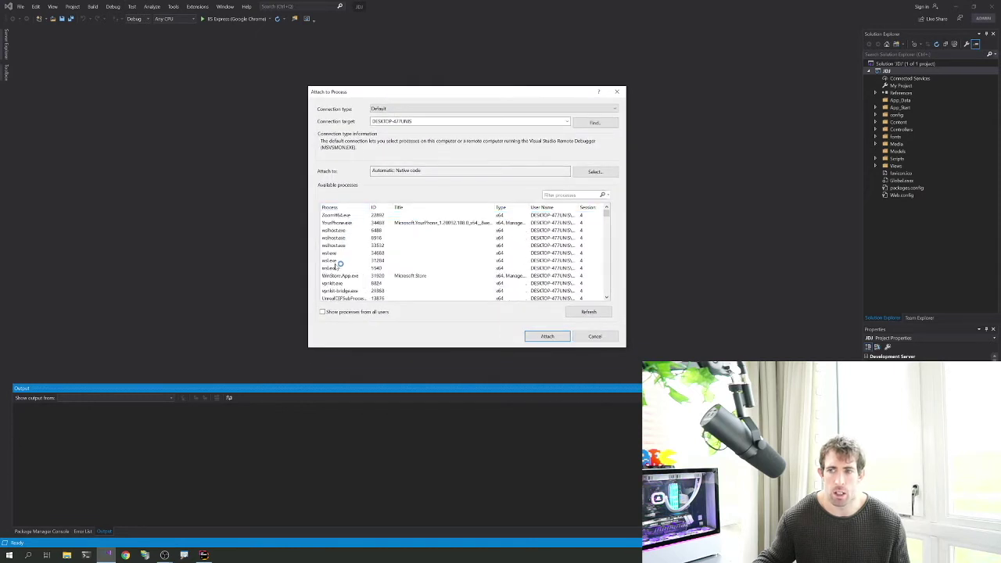
{"action": "left_click", "coordinate": [340, 312]}
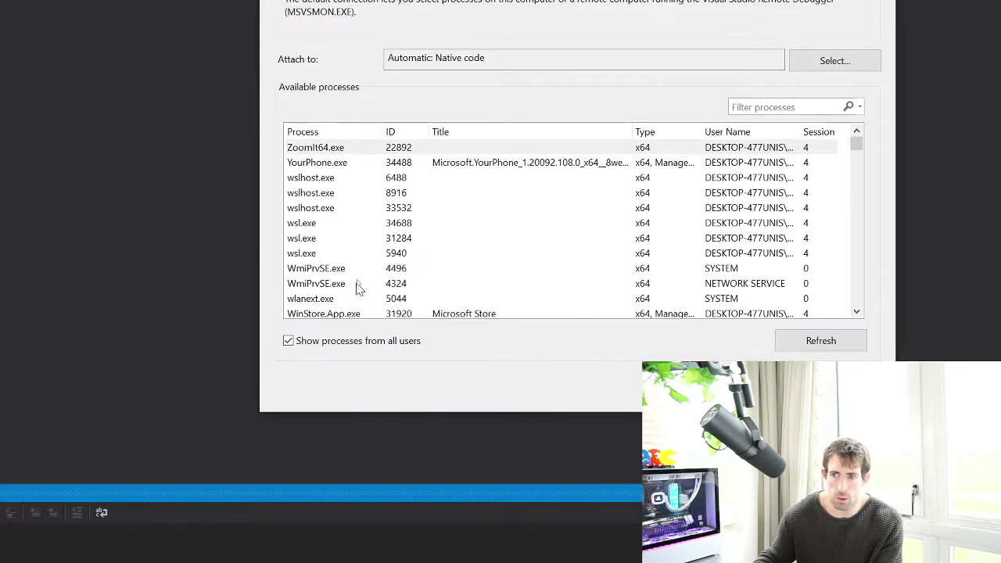
{"action": "scroll", "coordinate": [352, 269], "scroll_direction": "down", "scroll_amount": 3}
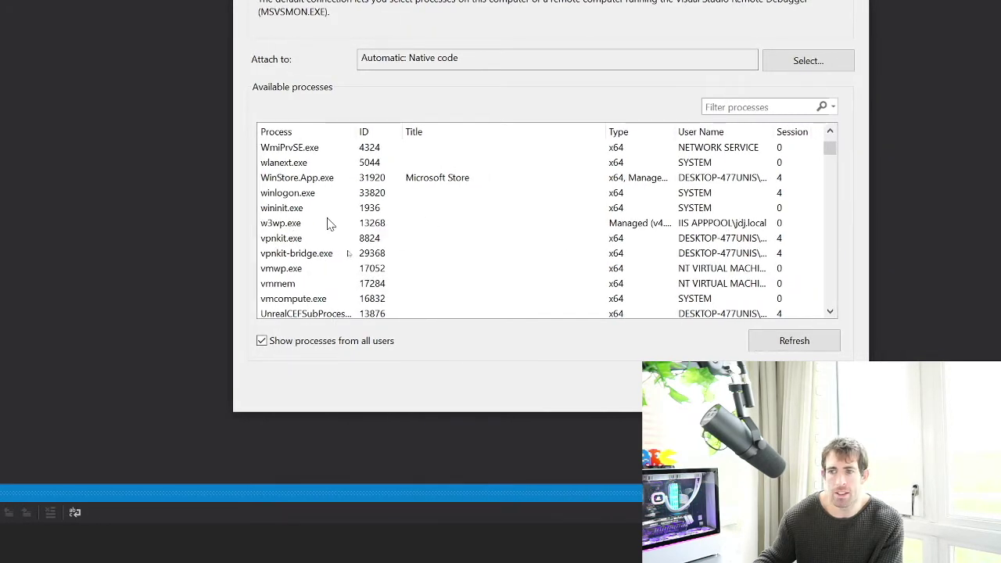
{"action": "left_click", "coordinate": [286, 226]}
{"action": "left_click", "coordinate": [288, 226]}
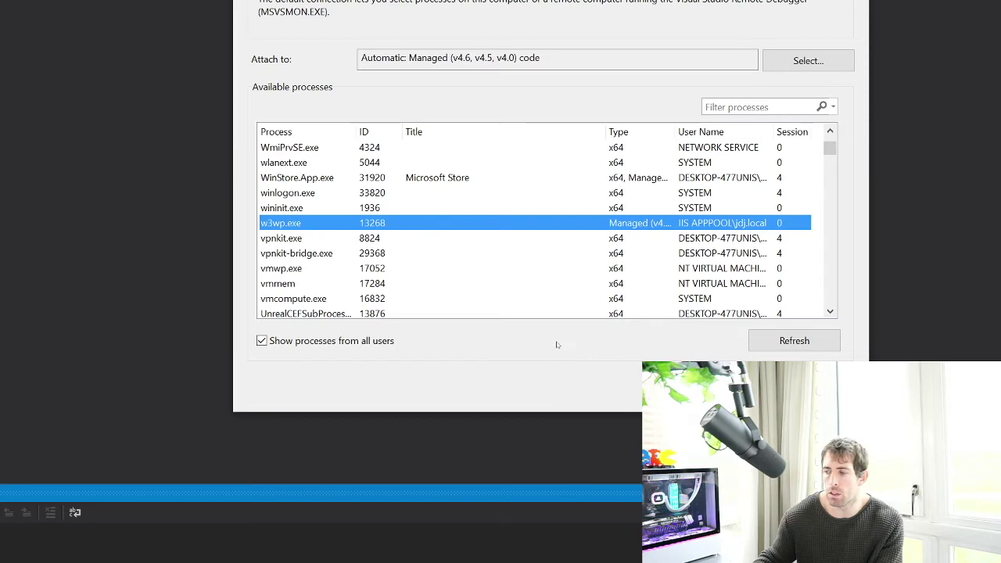
{"action": "key", "text": "Return"}
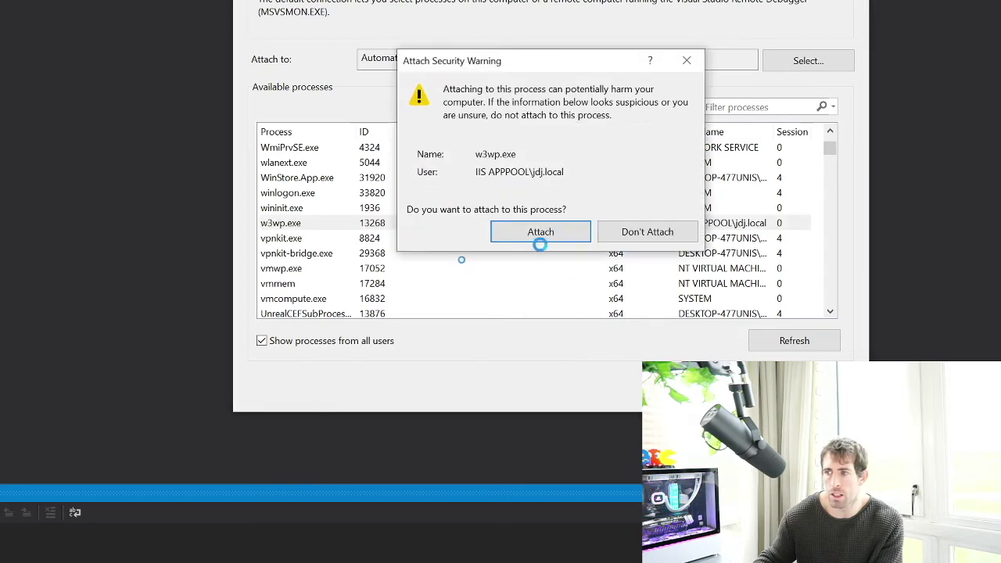
{"action": "left_click", "coordinate": [540, 233]}
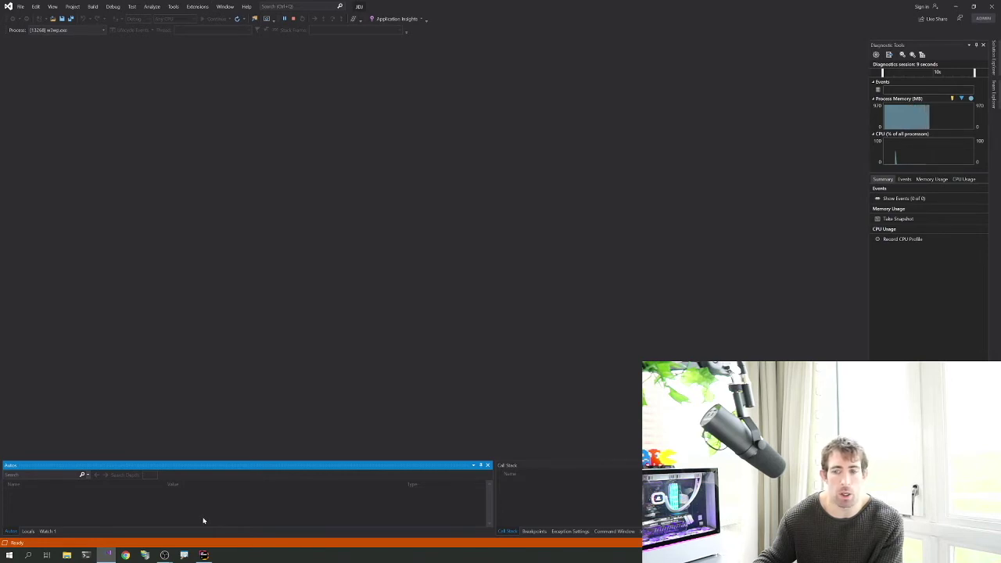
Stop debugging, reattach to w3wp.exe from the ReAttach dropdown, then stop debugging again
{"action": "left_click", "coordinate": [295, 19]}
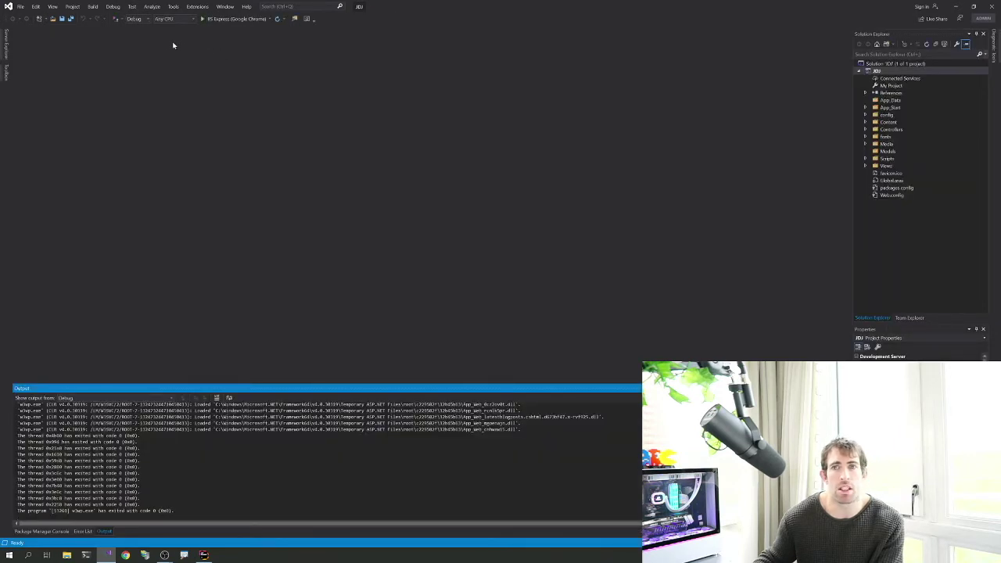
{"action": "left_click", "coordinate": [121, 19]}
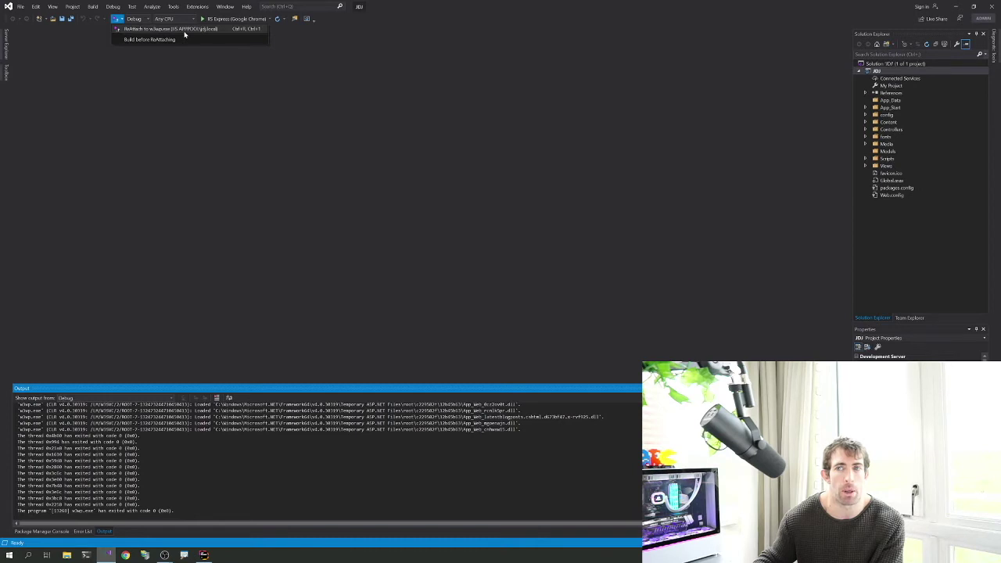
{"action": "left_click", "coordinate": [174, 30]}
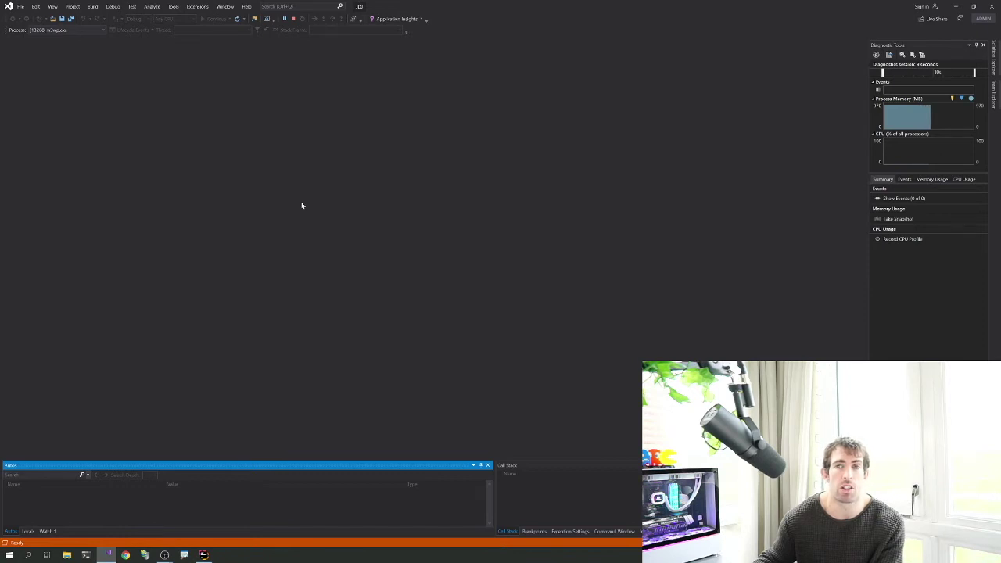
{"action": "left_click", "coordinate": [294, 19]}
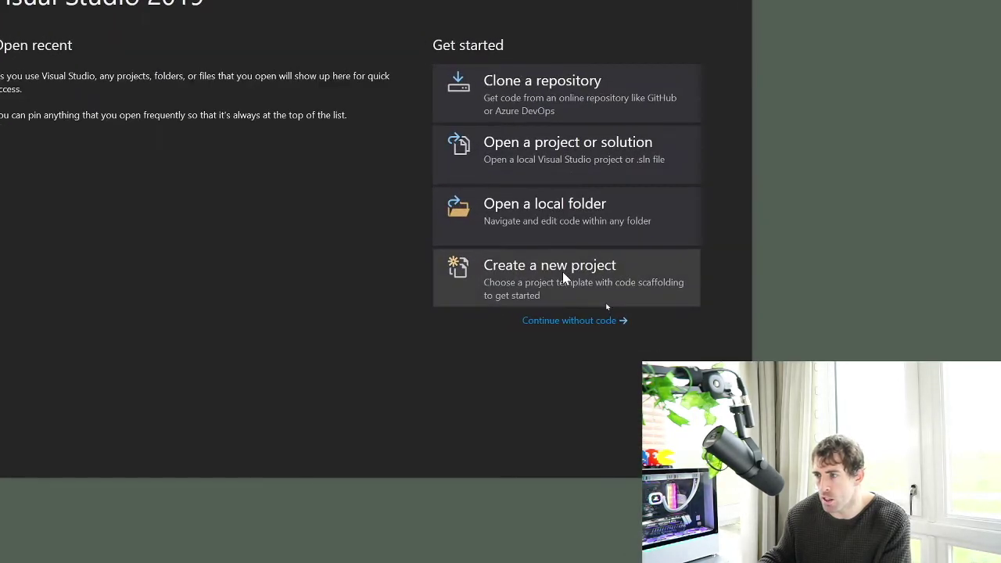
Create an ASP.NET Web Application (.NET Framework) project named jdj.local in C:\Code\jdj.local
{"action": "left_click", "coordinate": [565, 270]}
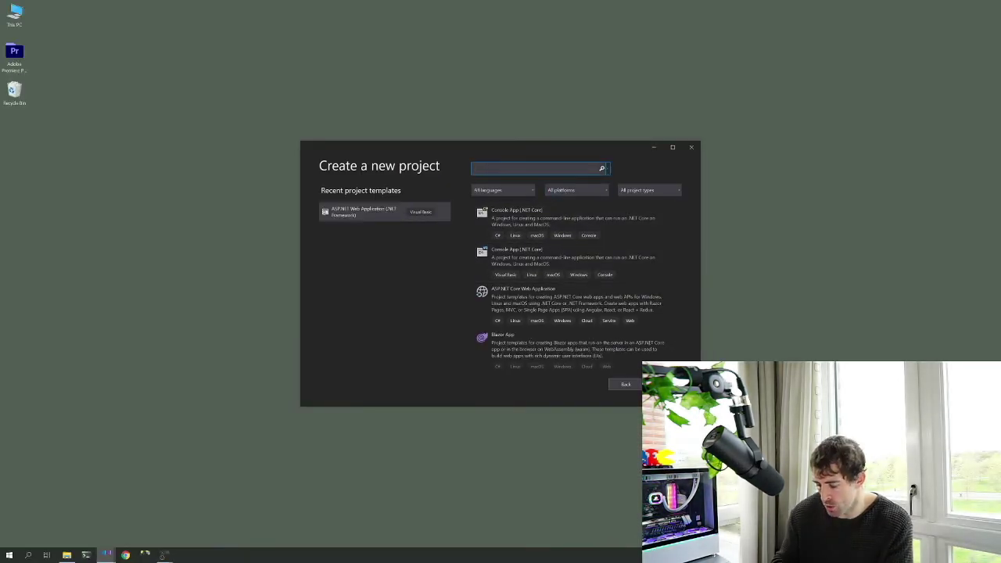
{"action": "type", "text": "mvc"}
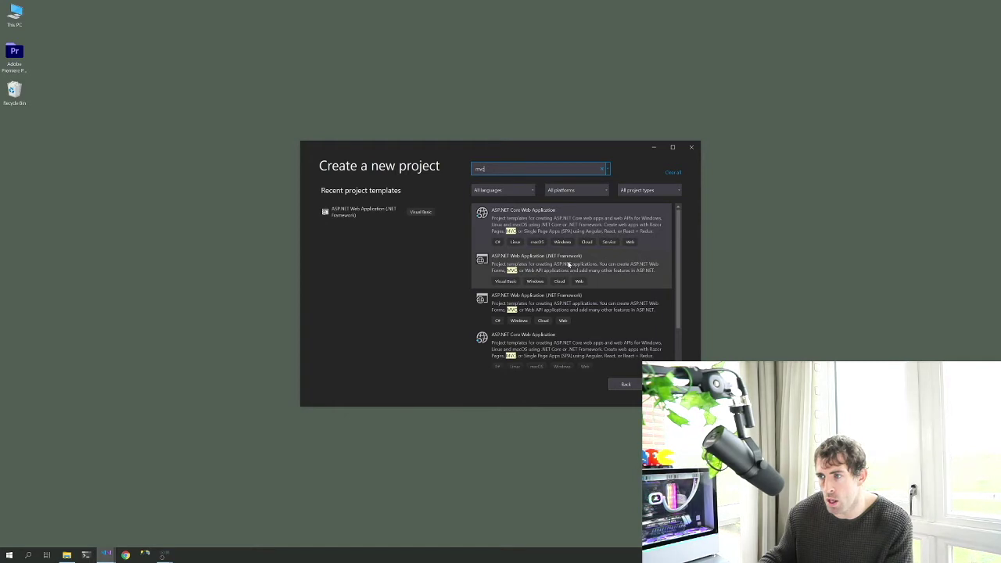
{"action": "left_click", "coordinate": [568, 266]}
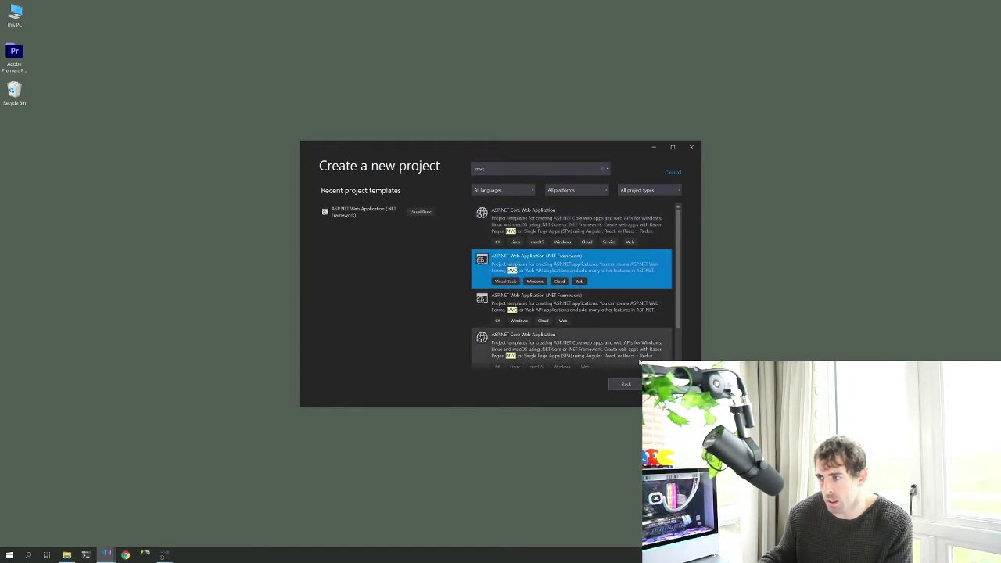
{"action": "key", "text": "Return"}
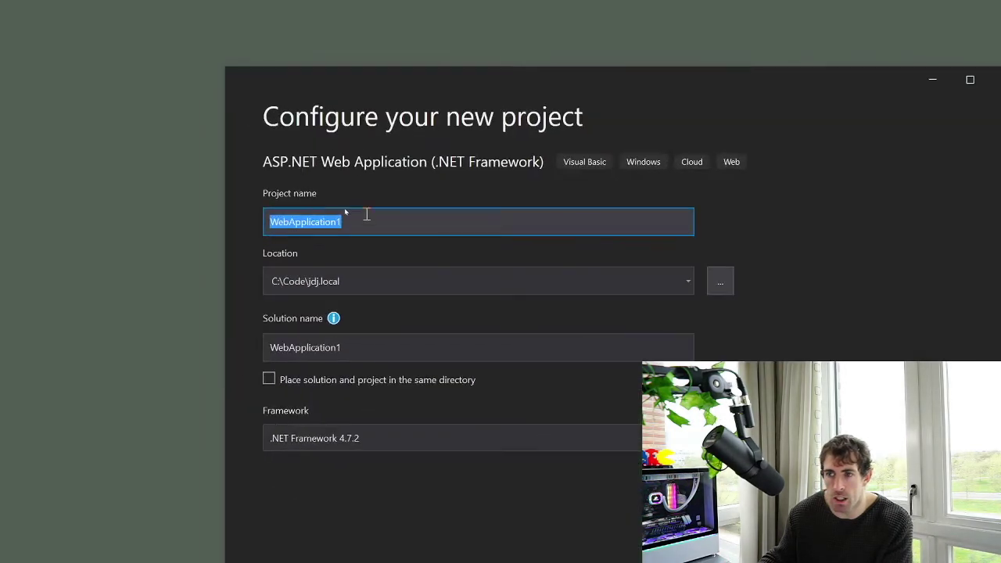
{"action": "left_click", "coordinate": [406, 222]}
{"action": "key", "text": "ctrl+a"}
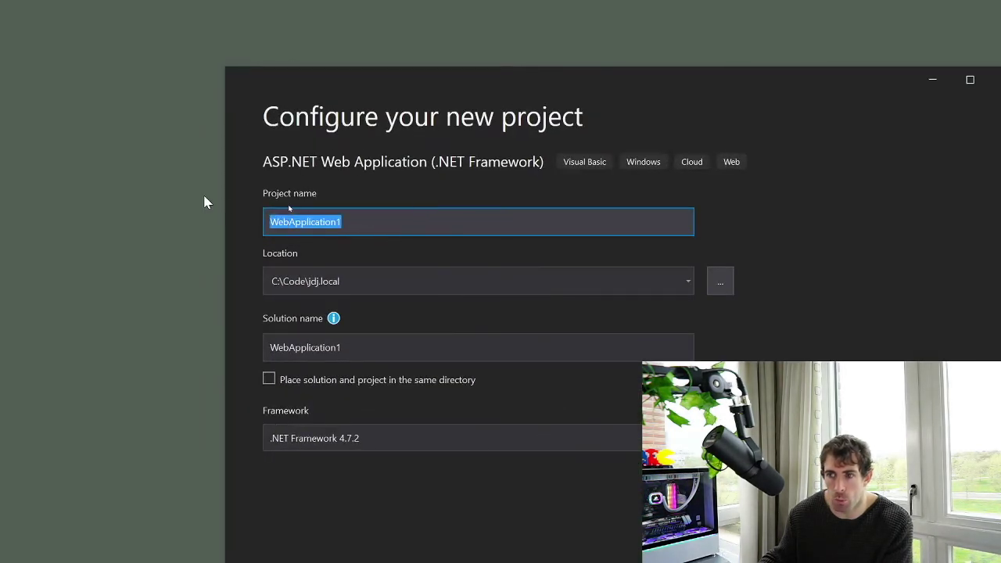
{"action": "type", "text": "jdj"}
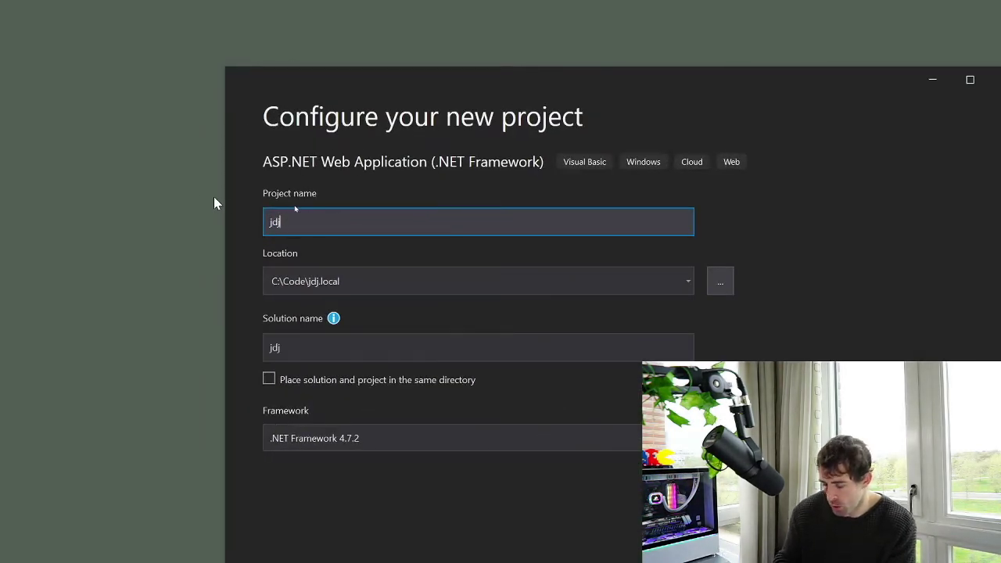
{"action": "type", "text": ".local"}
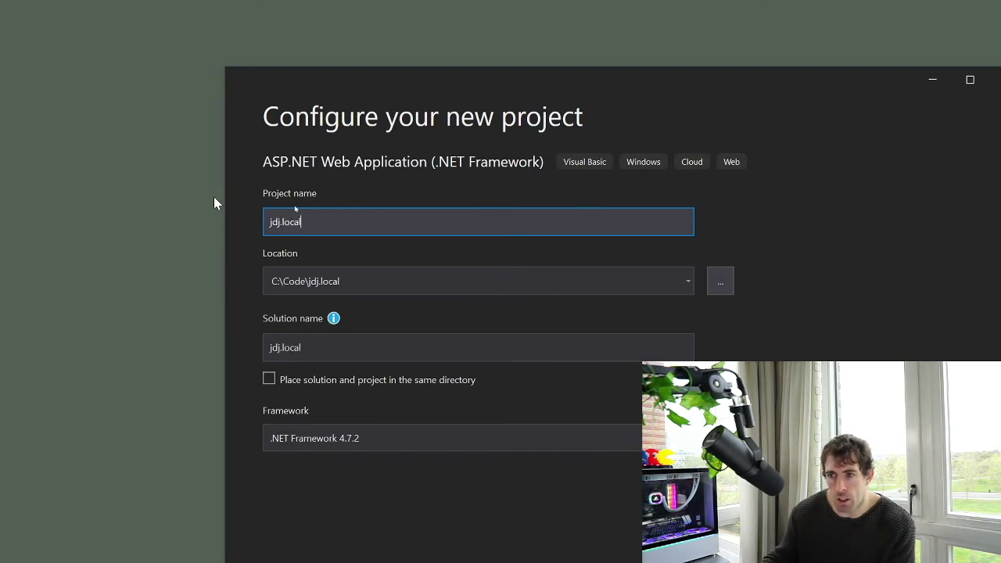
{"action": "left_click", "coordinate": [380, 286]}
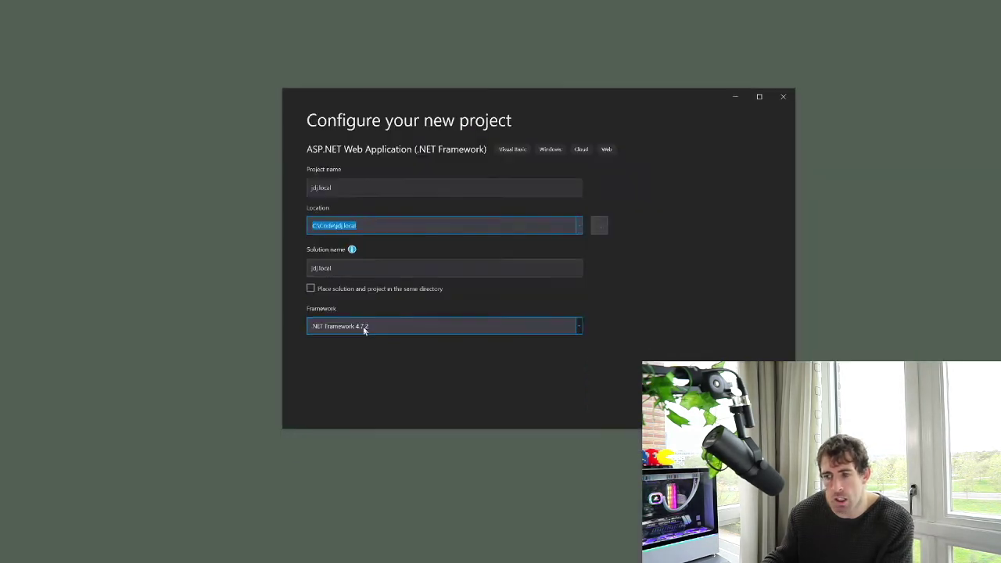
{"action": "left_click", "coordinate": [671, 384]}
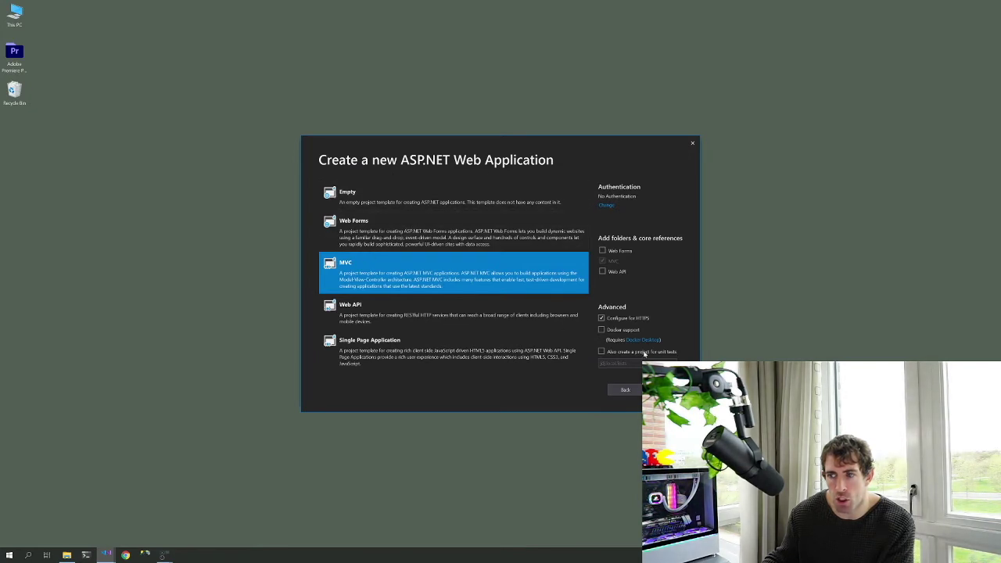
Turn off HTTPS configuration and create the MVC web application
{"action": "left_click", "coordinate": [623, 319]}
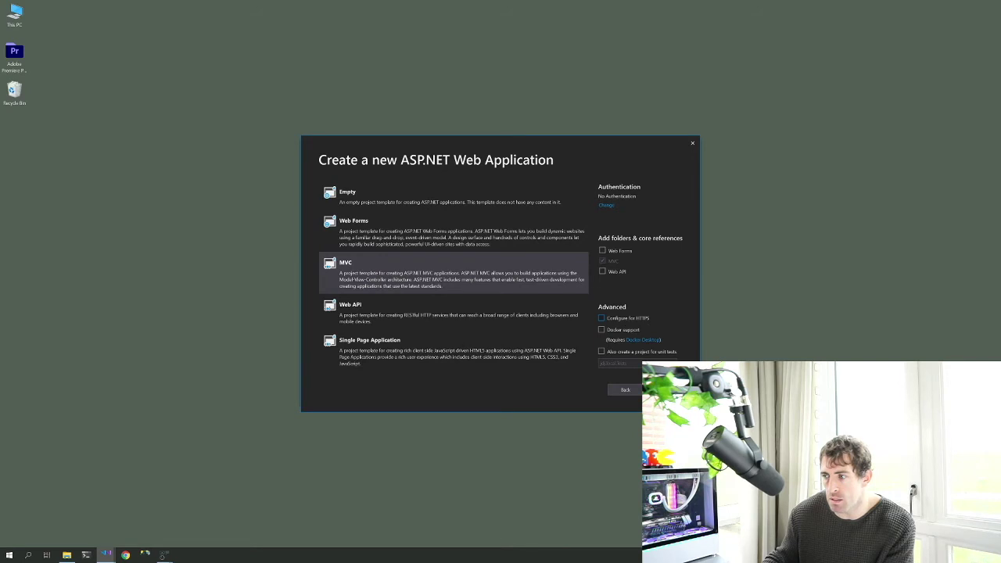
{"action": "key", "text": "Return"}
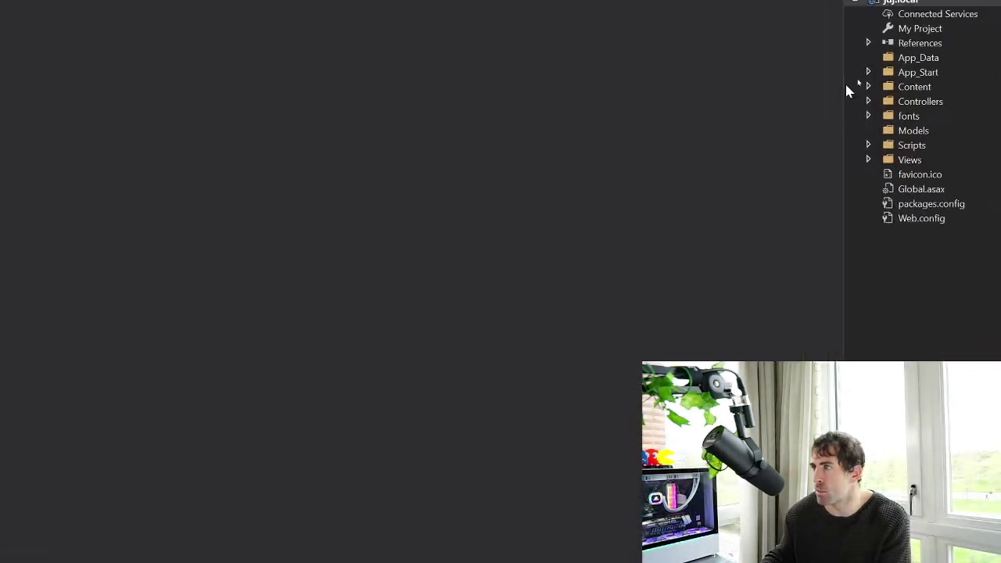
Install the UmbracoCms 8.8.0 NuGet package into jdj.local, choosing Yes to All on file conflicts
{"action": "left_click", "coordinate": [899, 1]}
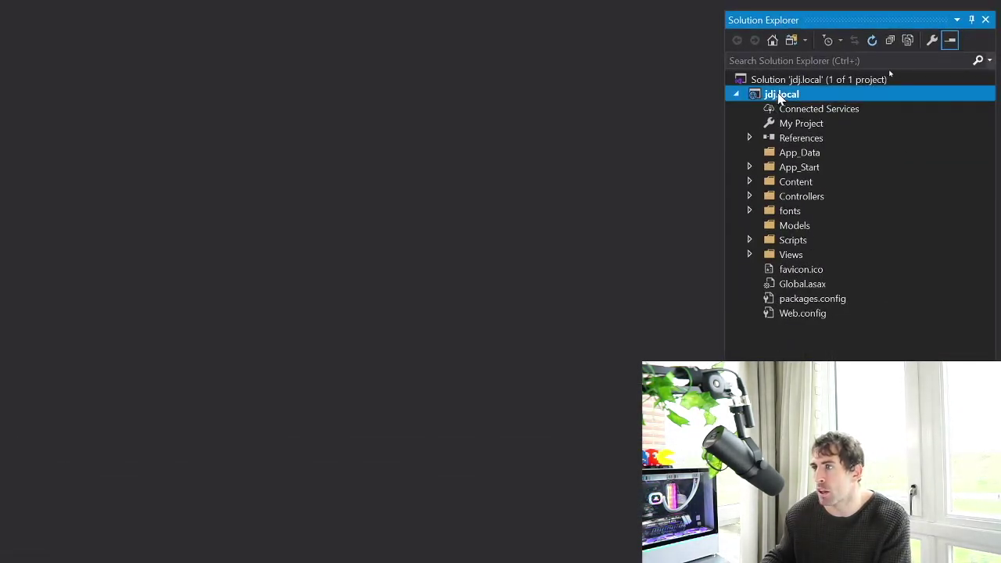
{"action": "right_click", "coordinate": [779, 96]}
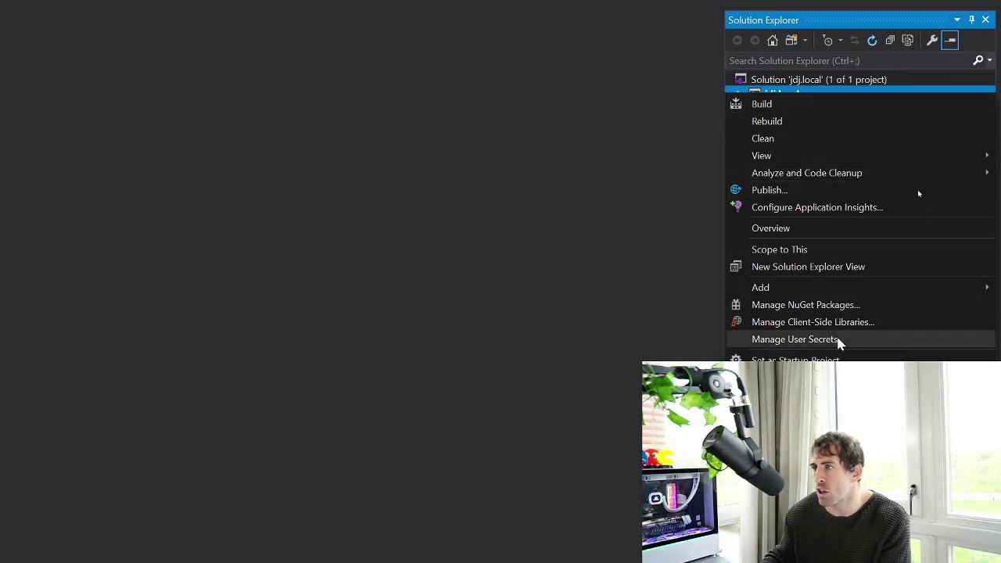
{"action": "left_click", "coordinate": [816, 305]}
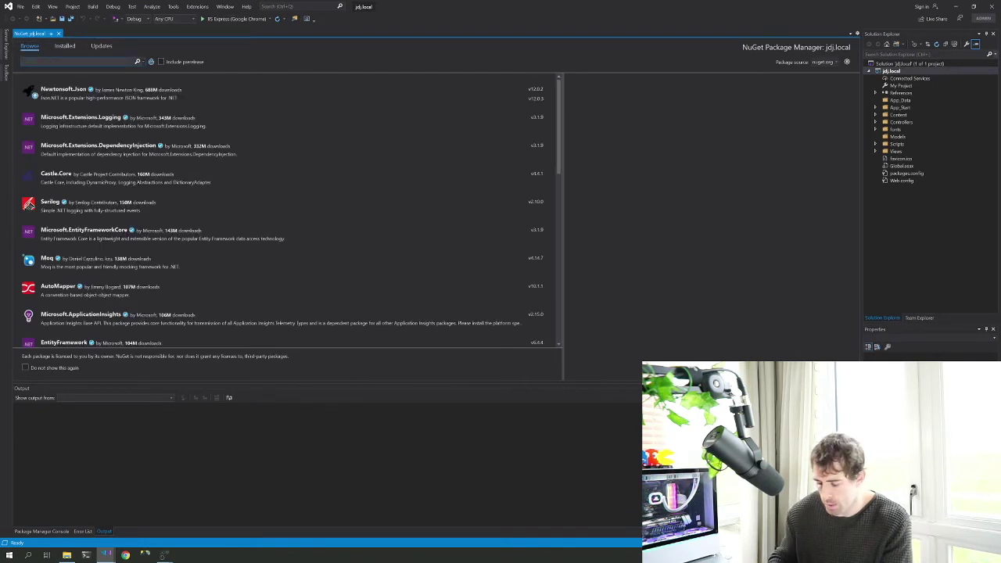
{"action": "type", "text": "umbraco"}
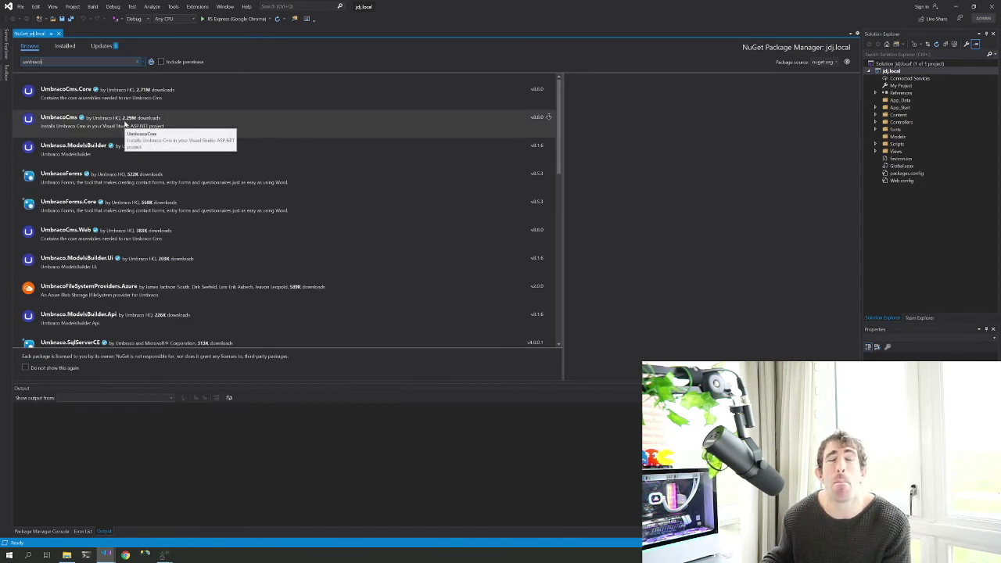
{"action": "left_click", "coordinate": [118, 122]}
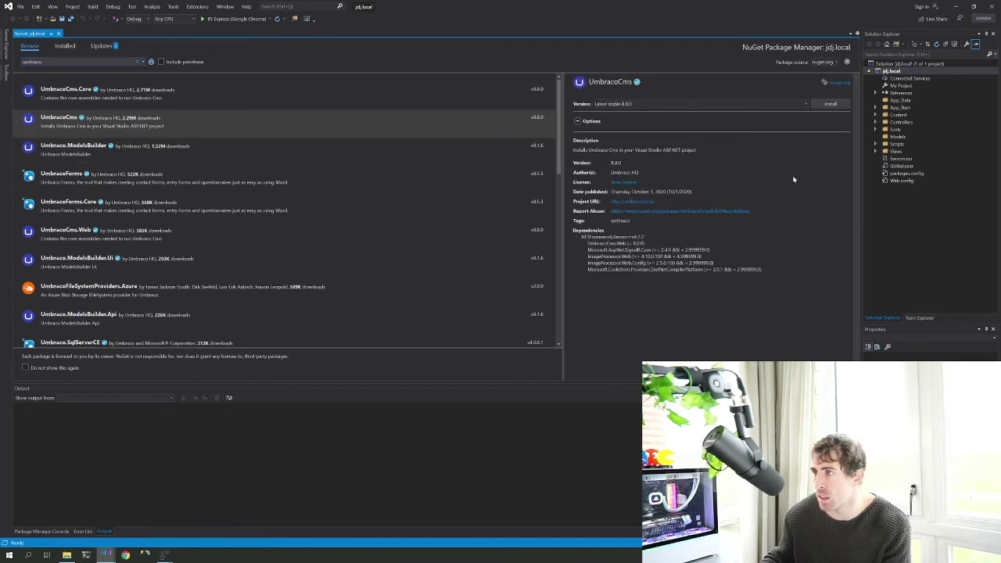
{"action": "left_click", "coordinate": [834, 105]}
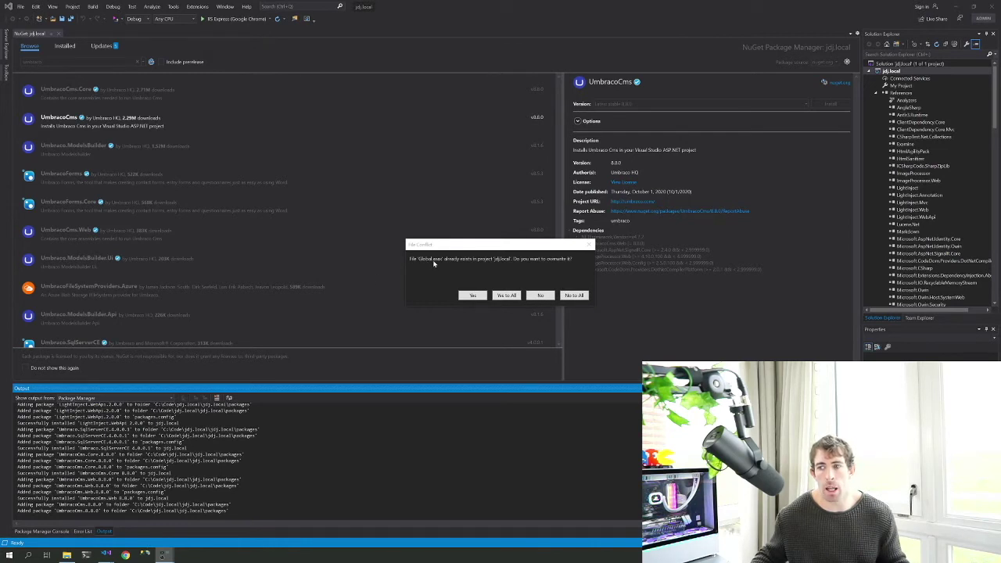
{"action": "left_click", "coordinate": [506, 294]}
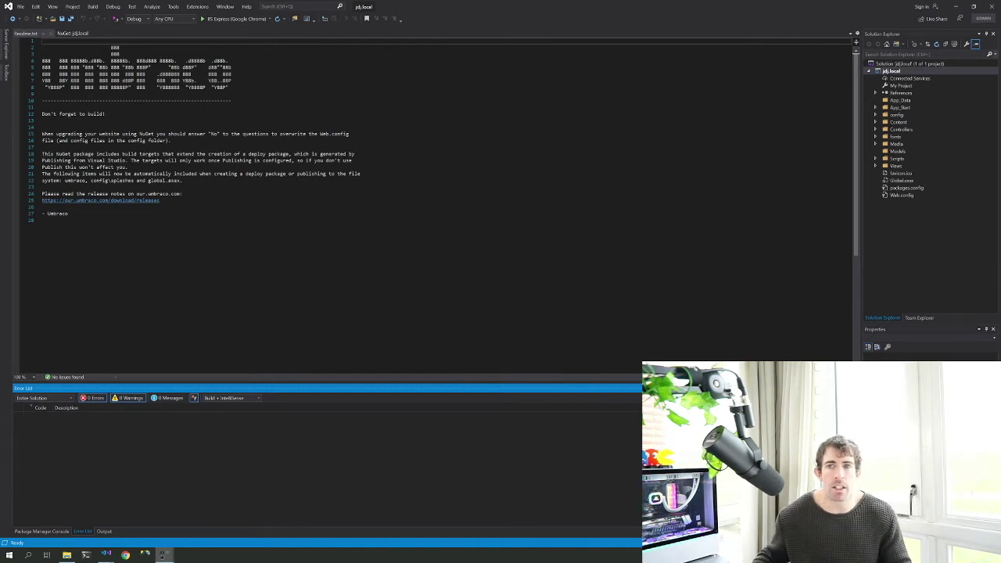
Build the jdj.local solution (1 succeeded, 0 failed) and run it without debugging via Ctrl+F5
{"action": "key", "text": "alt+Tab"}
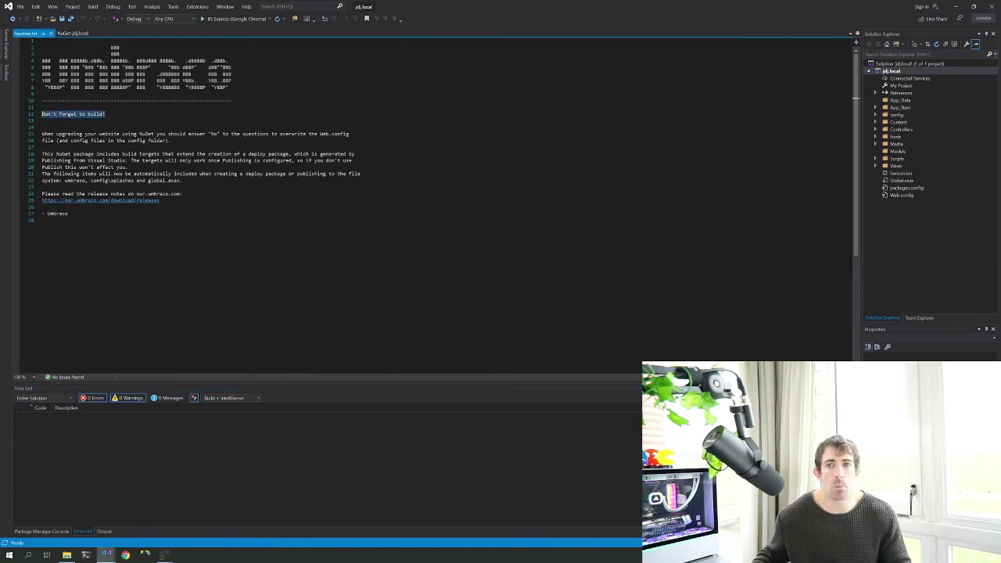
{"action": "left_click", "coordinate": [93, 7]}
{"action": "left_click", "coordinate": [118, 21]}
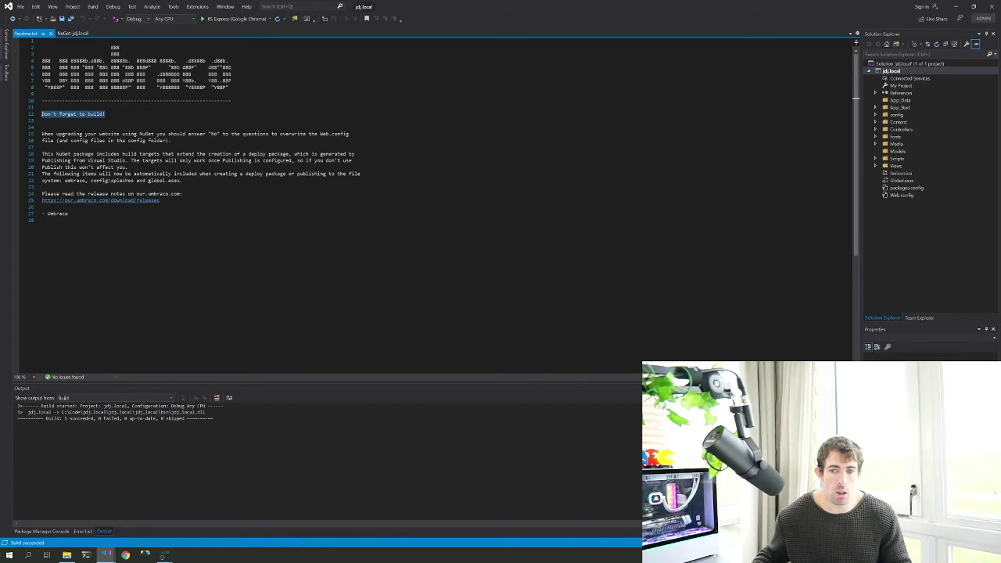
{"action": "key", "text": "ctrl+F5"}
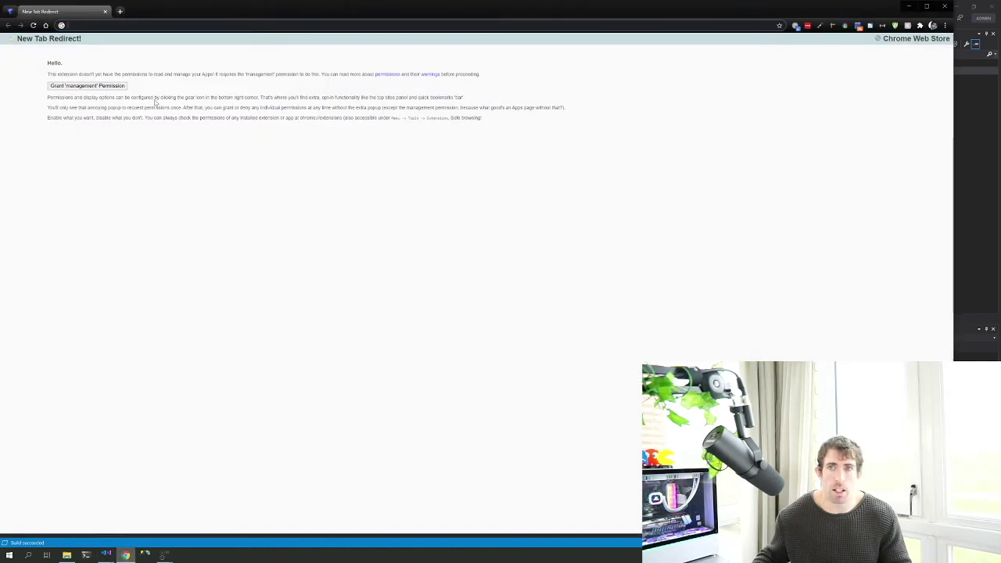
Load jdj.local in Chrome, which returns HTTP Error 403.14 – Forbidden
{"action": "key", "text": "ctrl+l"}
{"action": "type", "text": "jdj.local"}
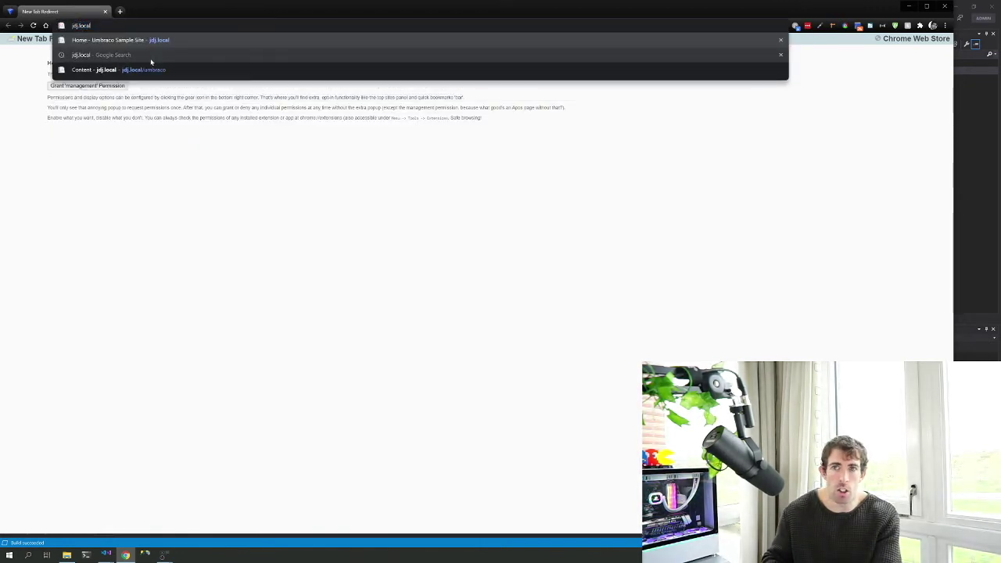
{"action": "key", "text": "Return"}
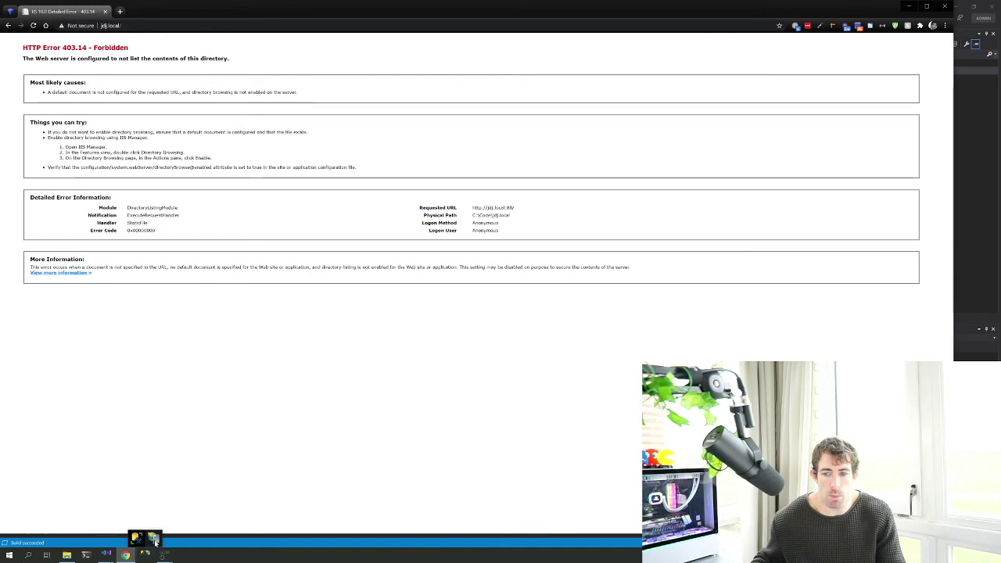
In IIS Manager, Explore the jdj.local site to open C:\Code\jdj.local in File Explorer
{"action": "left_click", "coordinate": [154, 540]}
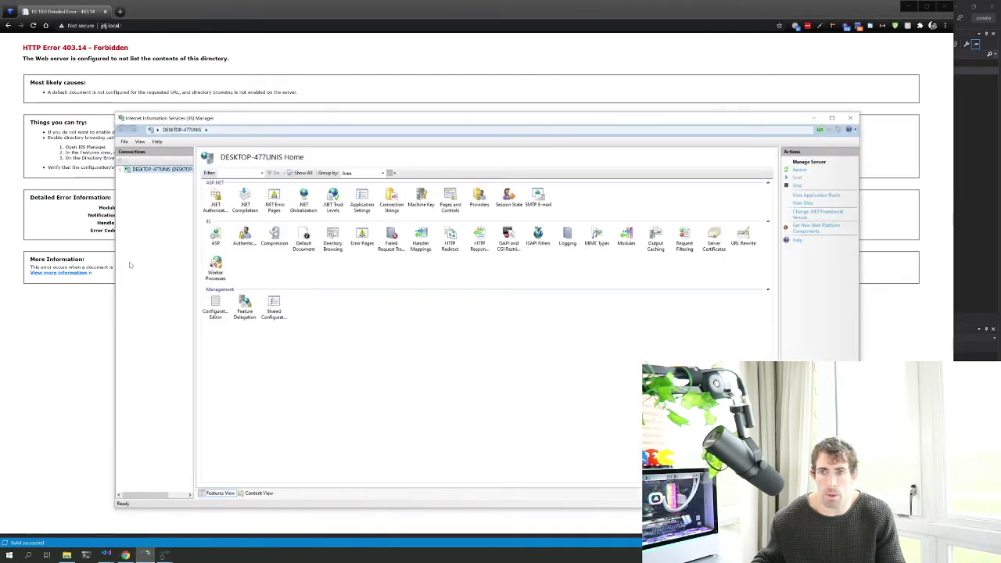
{"action": "left_click", "coordinate": [126, 169]}
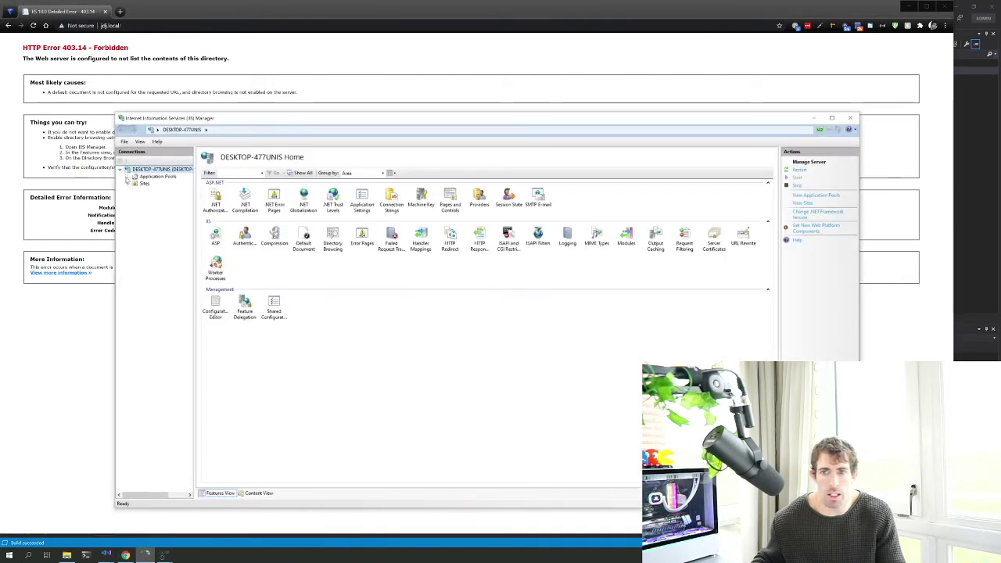
{"action": "left_click", "coordinate": [130, 184]}
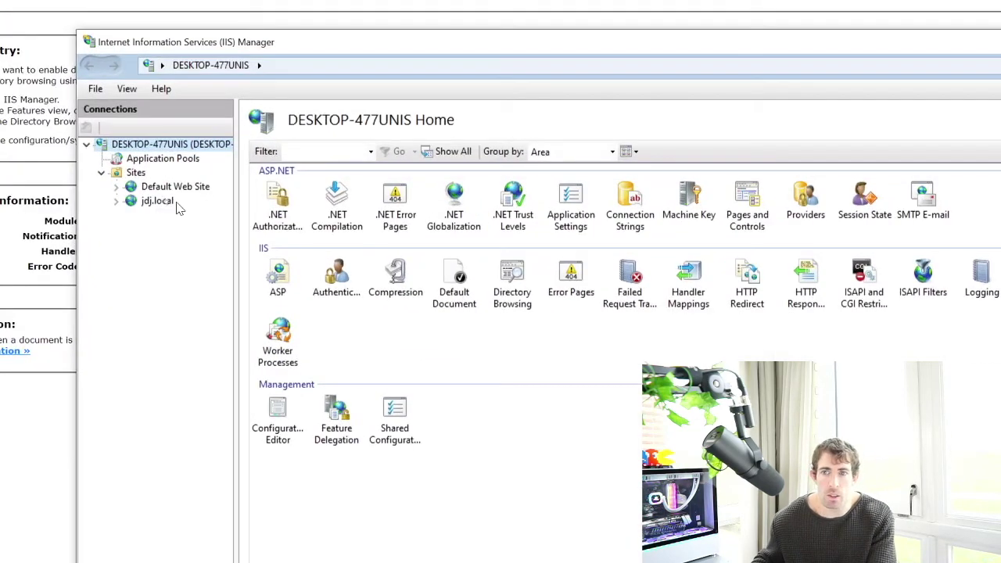
{"action": "right_click", "coordinate": [162, 204]}
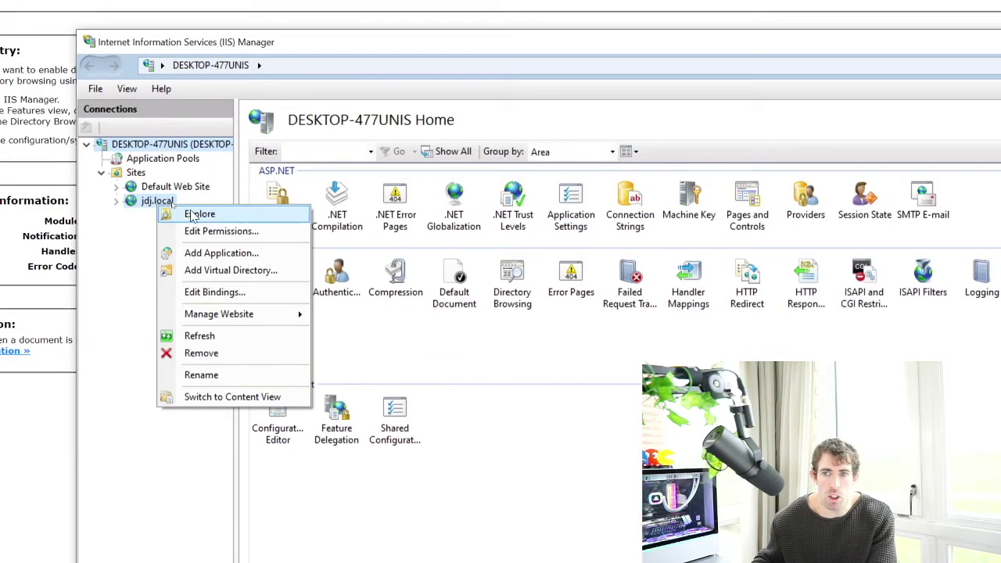
{"action": "left_click", "coordinate": [192, 214]}
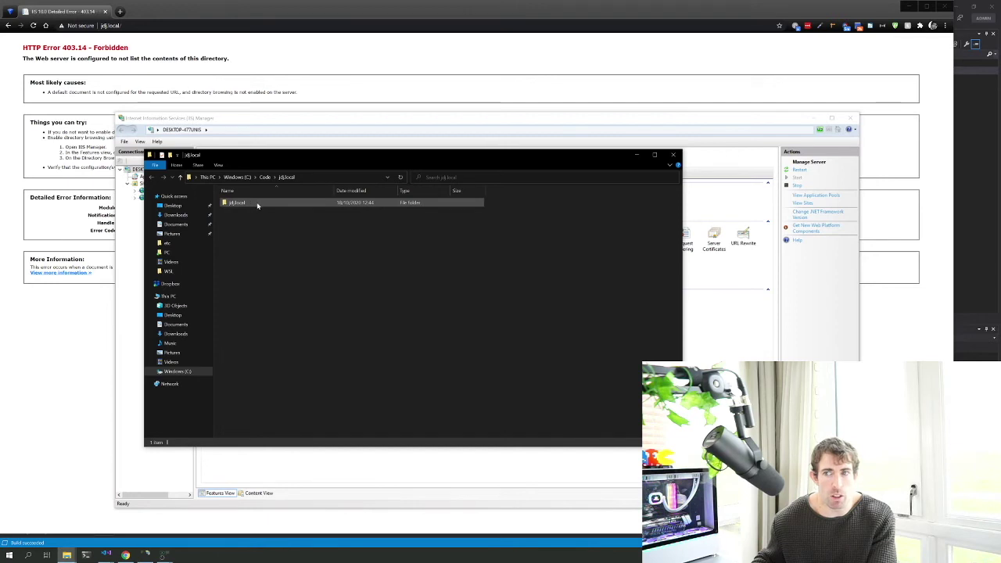
Open the inner jdj.local project folder and select its full path in the address bar
{"action": "double_click", "coordinate": [233, 201]}
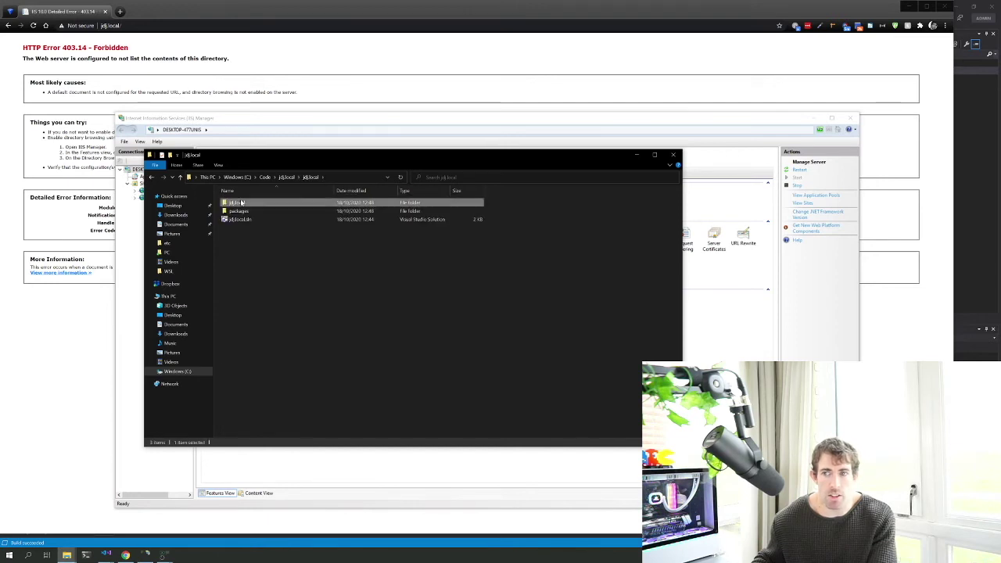
{"action": "left_click", "coordinate": [365, 178]}
{"action": "key", "text": "ctrl+c"}
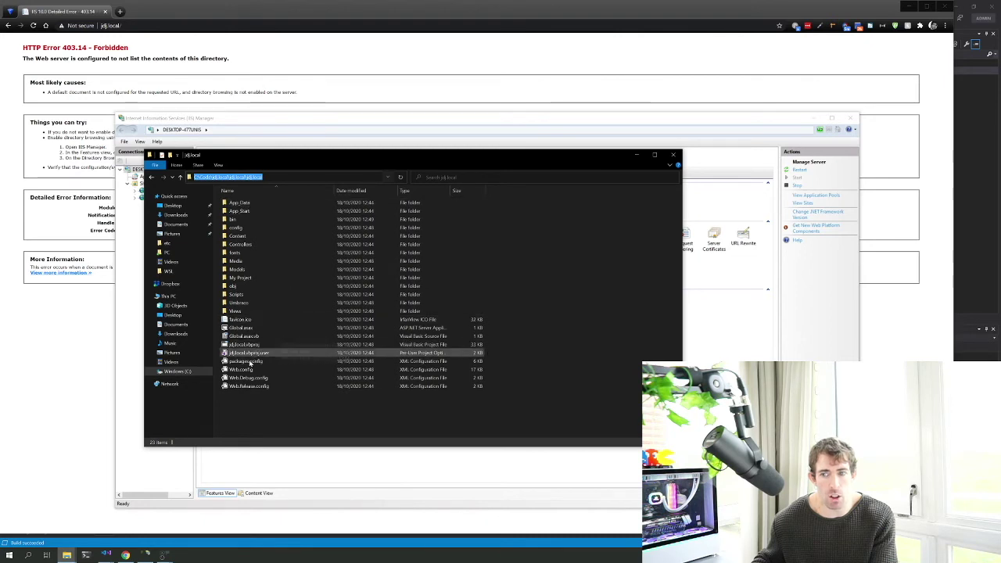
Set the jdj.local site's Physical Path in Advanced Settings to C:\Code\jdj.local\jdj.local\jdj.local
{"action": "left_click", "coordinate": [263, 136]}
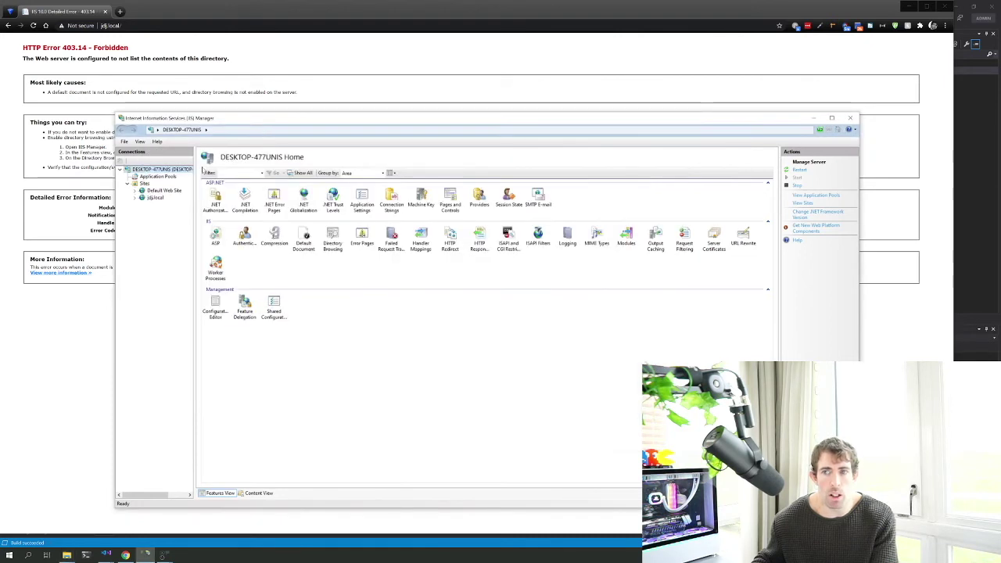
{"action": "right_click", "coordinate": [156, 199]}
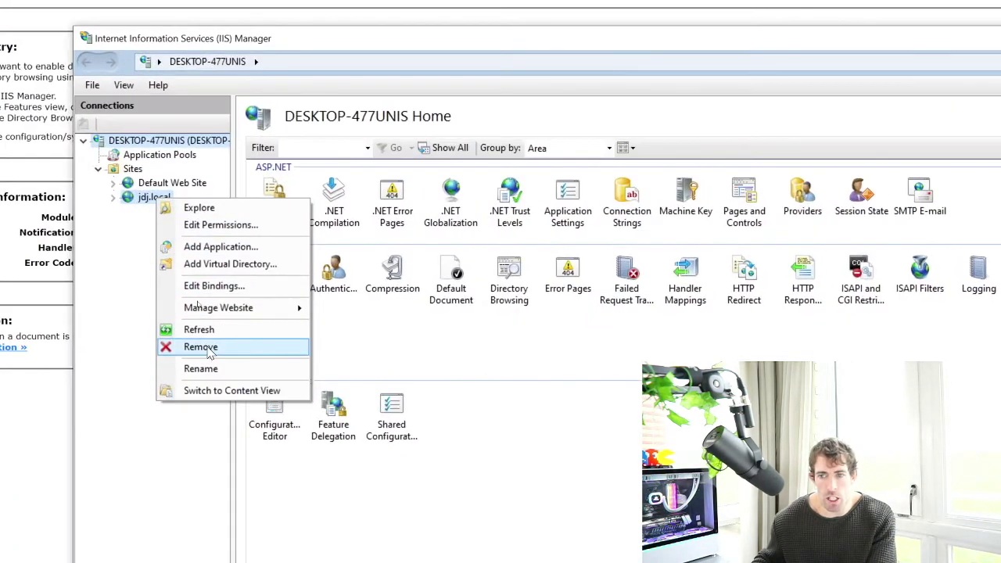
{"action": "mouse_move", "coordinate": [273, 313]}
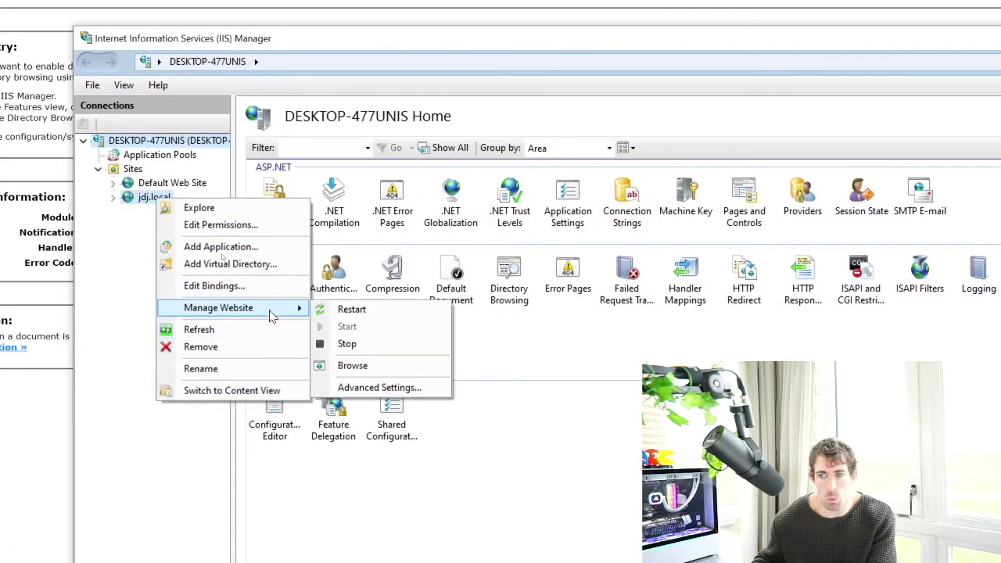
{"action": "left_click", "coordinate": [419, 390]}
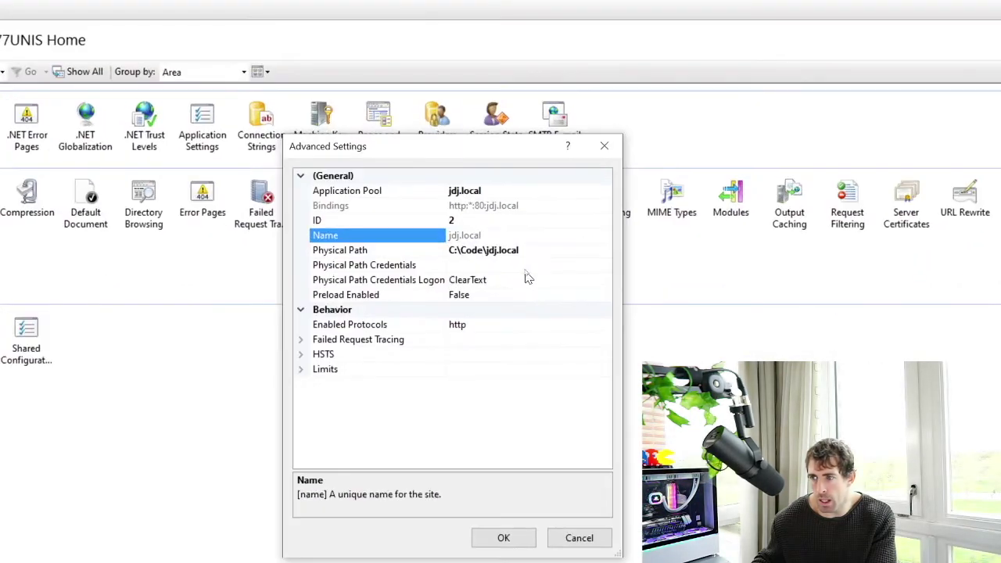
{"action": "left_click", "coordinate": [523, 255]}
{"action": "left_click", "coordinate": [548, 247]}
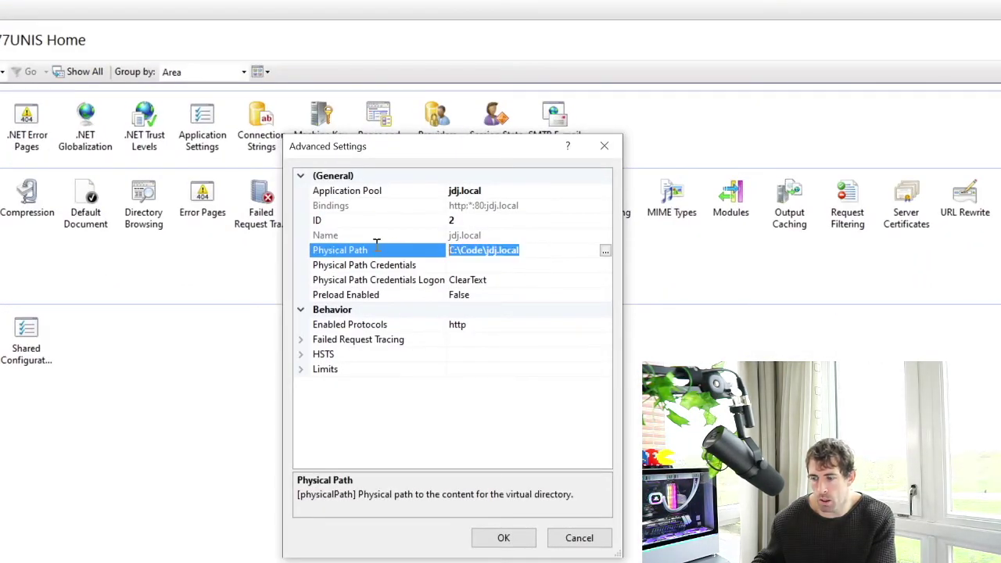
{"action": "key", "text": "ctrl+v"}
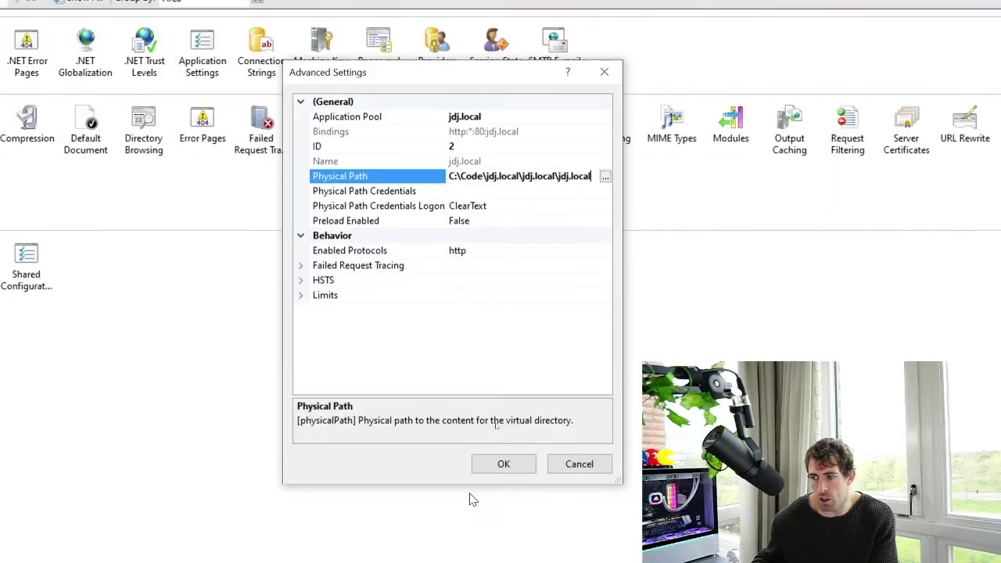
{"action": "left_click", "coordinate": [504, 444]}
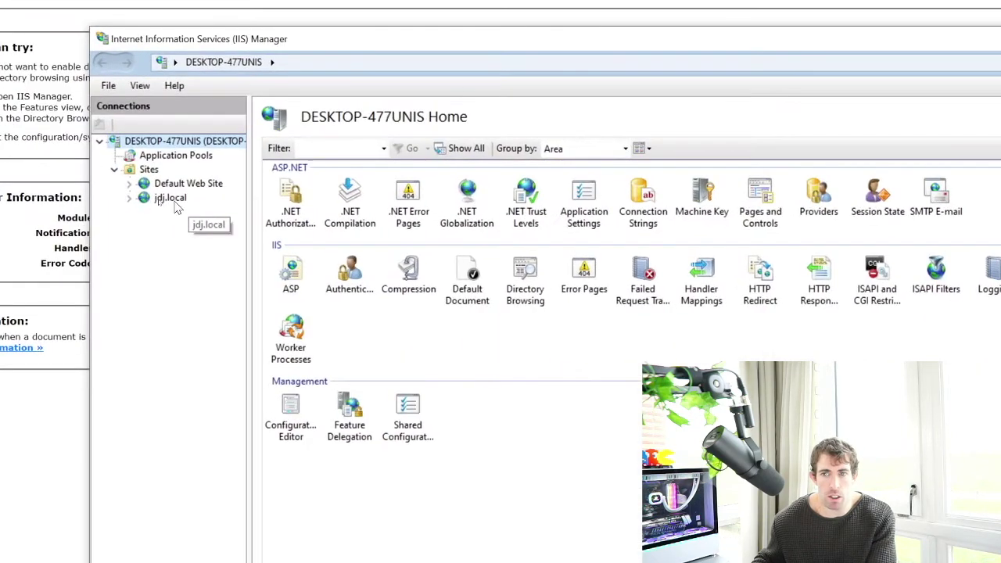
Check the jdj.local site folder on disk, then reload jdj.local in Chrome to reach the Umbraco installer
{"action": "right_click", "coordinate": [159, 201]}
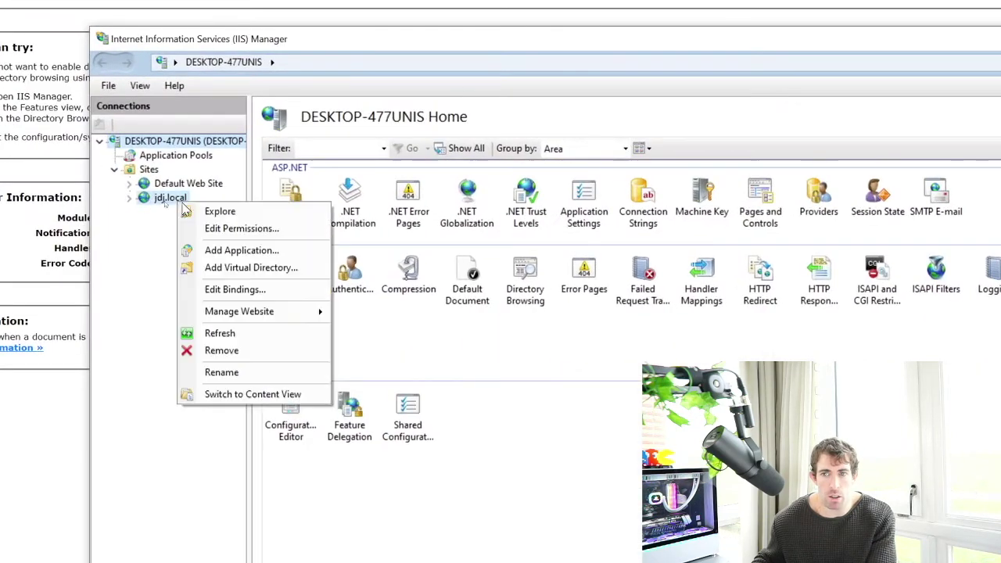
{"action": "left_click", "coordinate": [220, 211]}
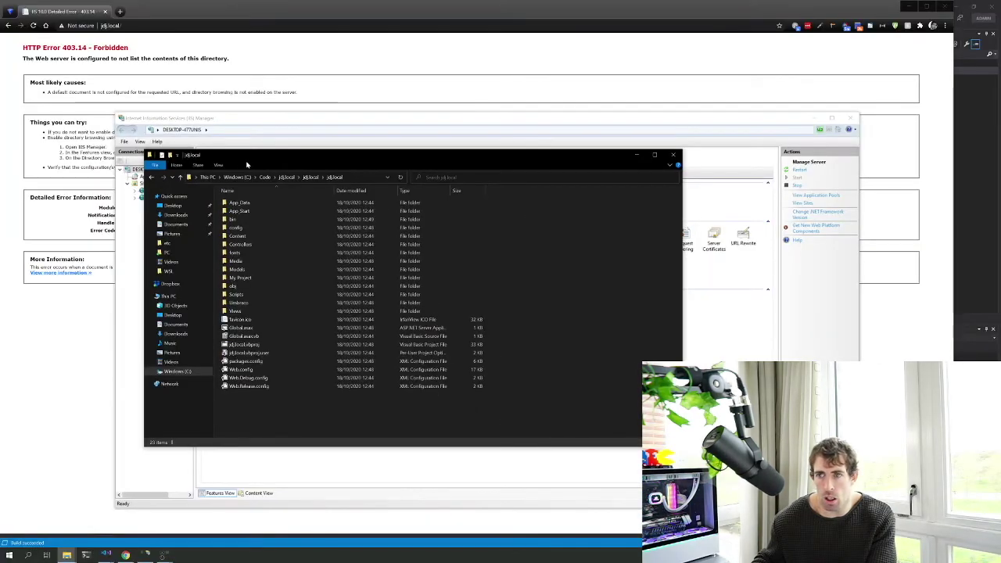
{"action": "left_click", "coordinate": [89, 57]}
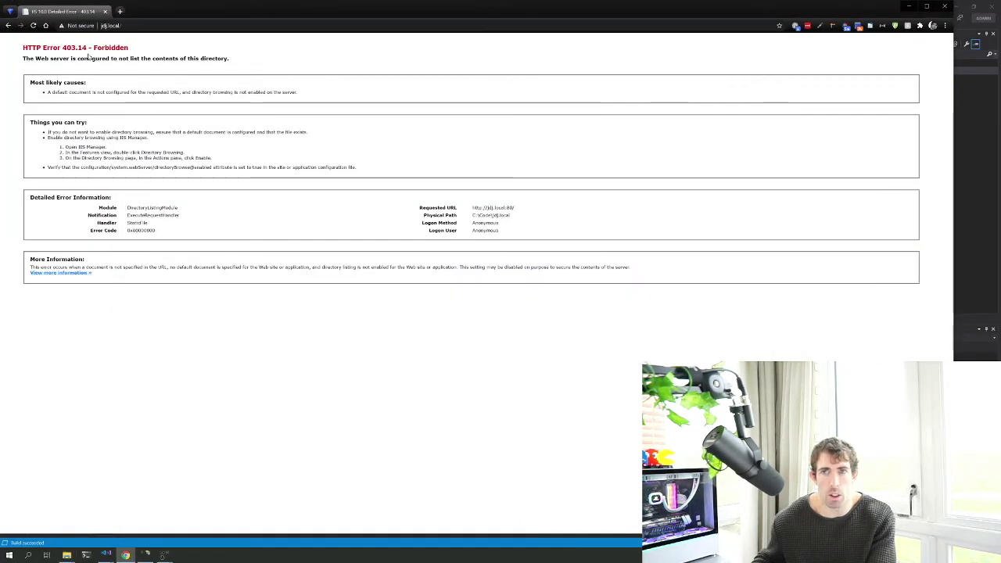
{"action": "left_click", "coordinate": [33, 26]}
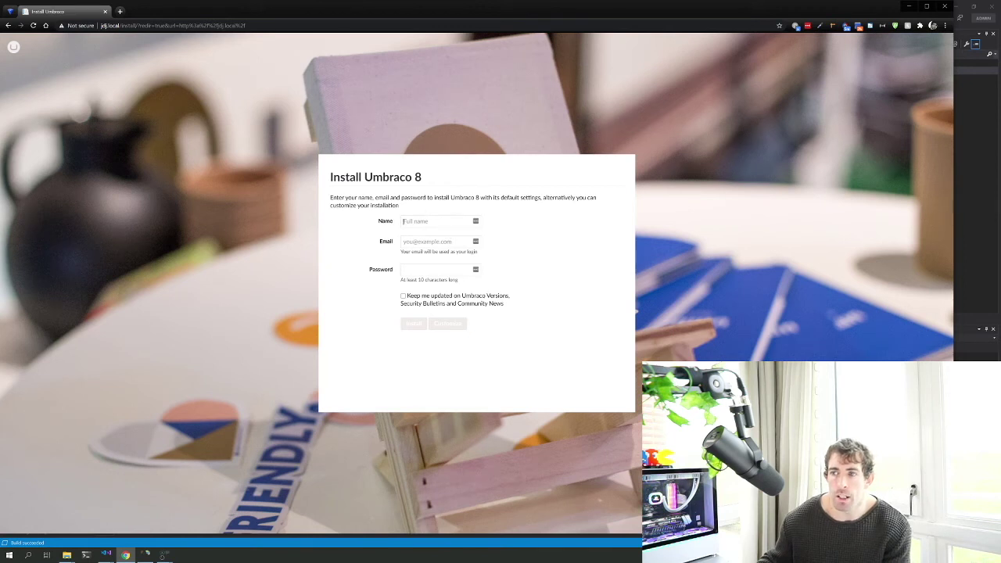
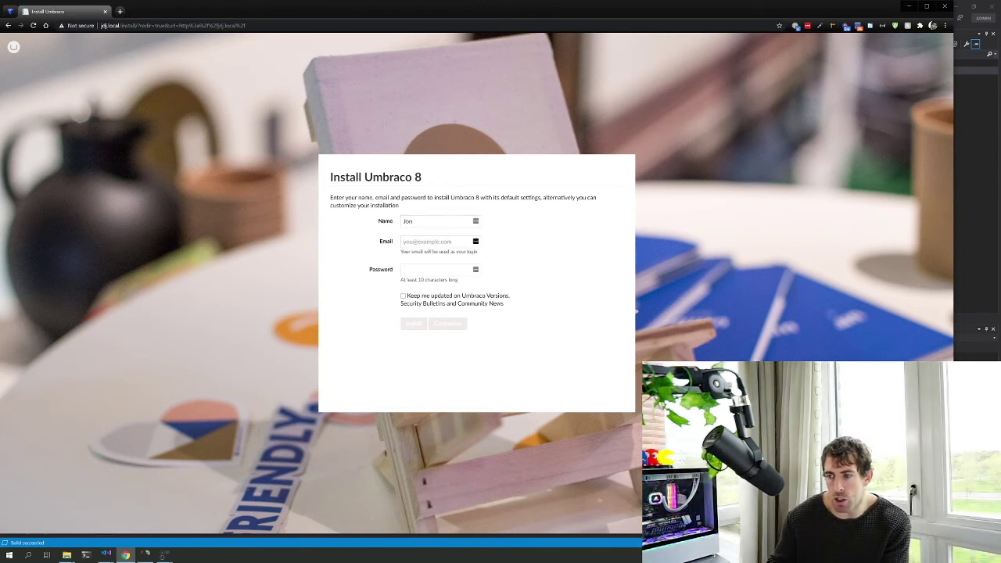
Enter the admin's name, e-mail address and a 10-character password, then choose Customize
{"action": "key", "text": "Tab"}
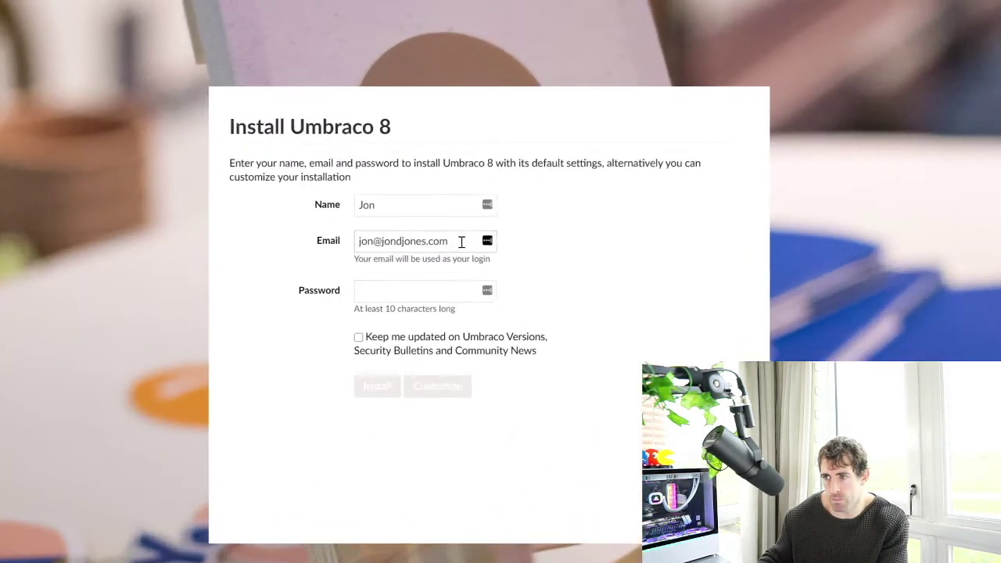
{"action": "key", "text": "Tab"}
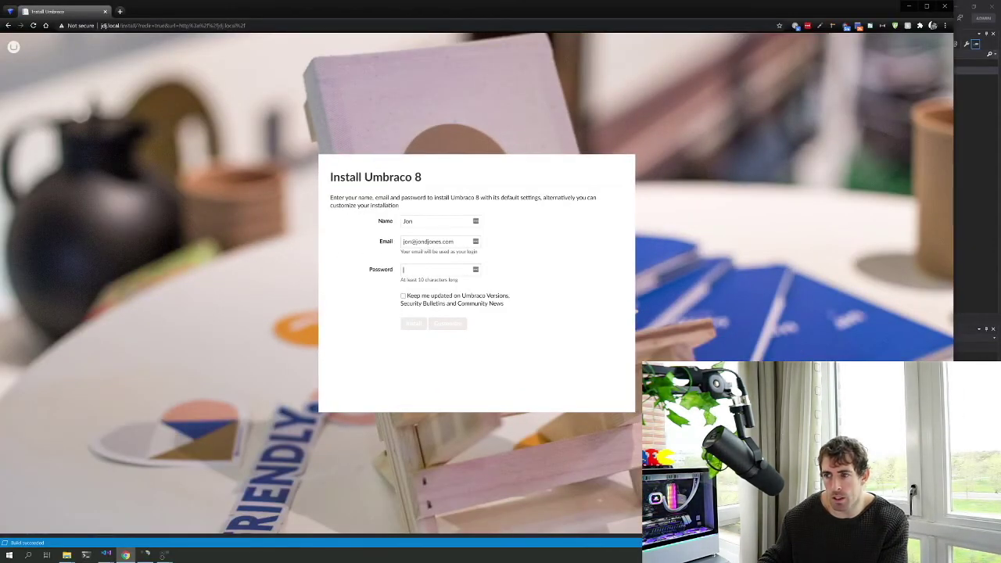
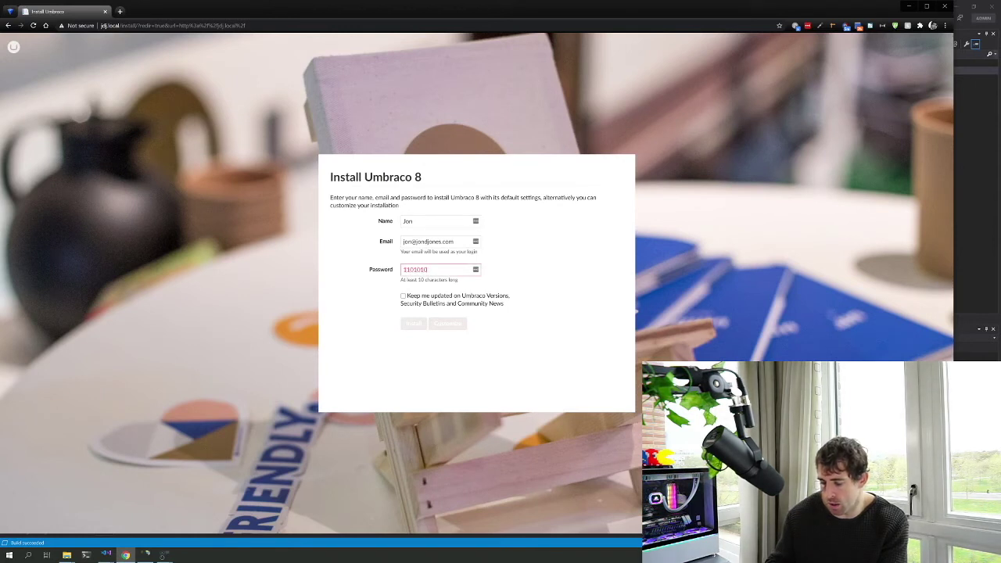
{"action": "key", "text": "BackSpace"}
{"action": "key", "text": "BackSpace"}
{"action": "key", "text": "BackSpace"}
{"action": "key", "text": "BackSpace"}
{"action": "key", "text": "BackSpace"}
{"action": "key", "text": "BackSpace"}
{"action": "key", "text": "BackSpace"}
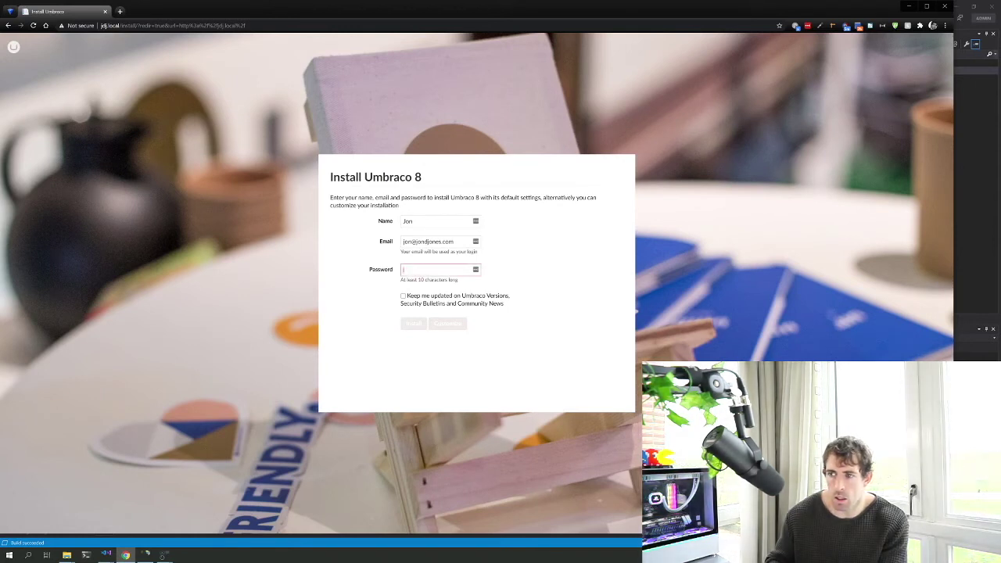
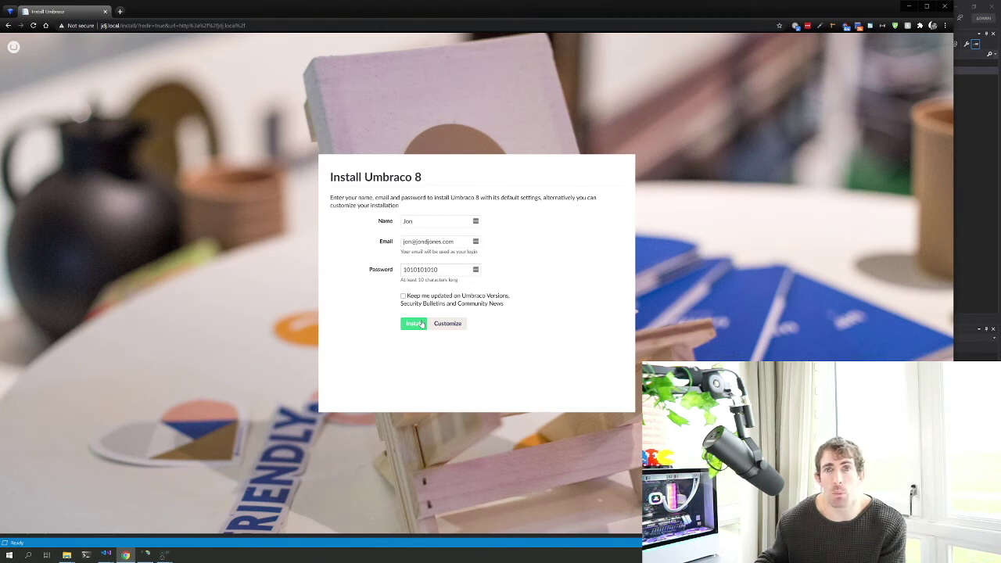
{"action": "left_click", "coordinate": [449, 324]}
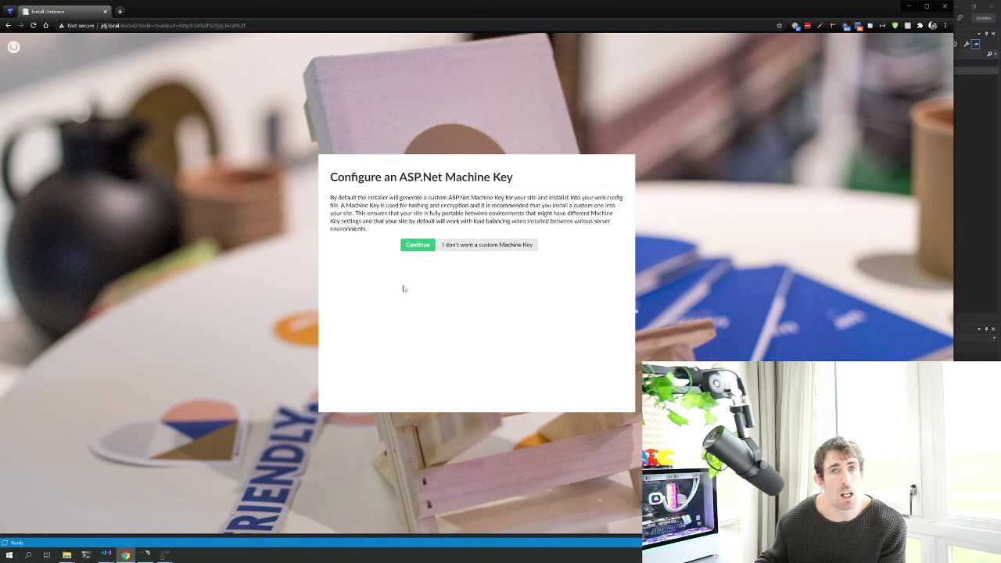
Keep the custom machine key and select Microsoft SQL Server as the database type
{"action": "left_click", "coordinate": [421, 246]}
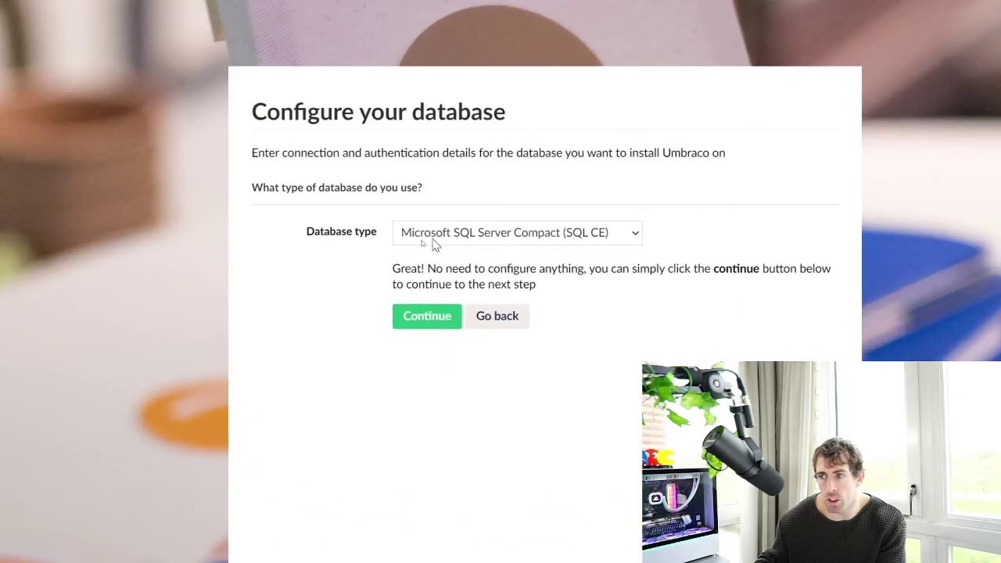
{"action": "left_click", "coordinate": [426, 237]}
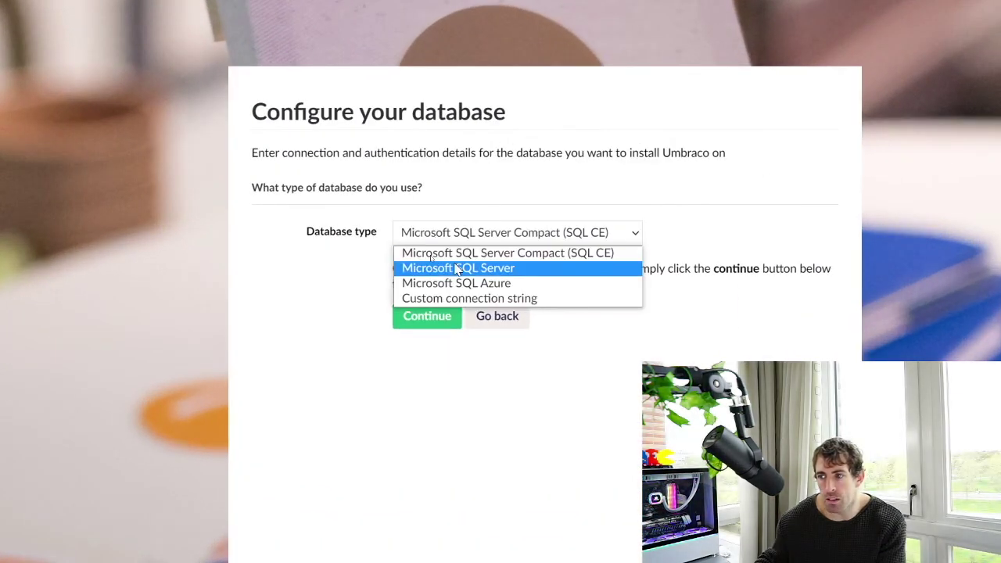
{"action": "left_click", "coordinate": [458, 268]}
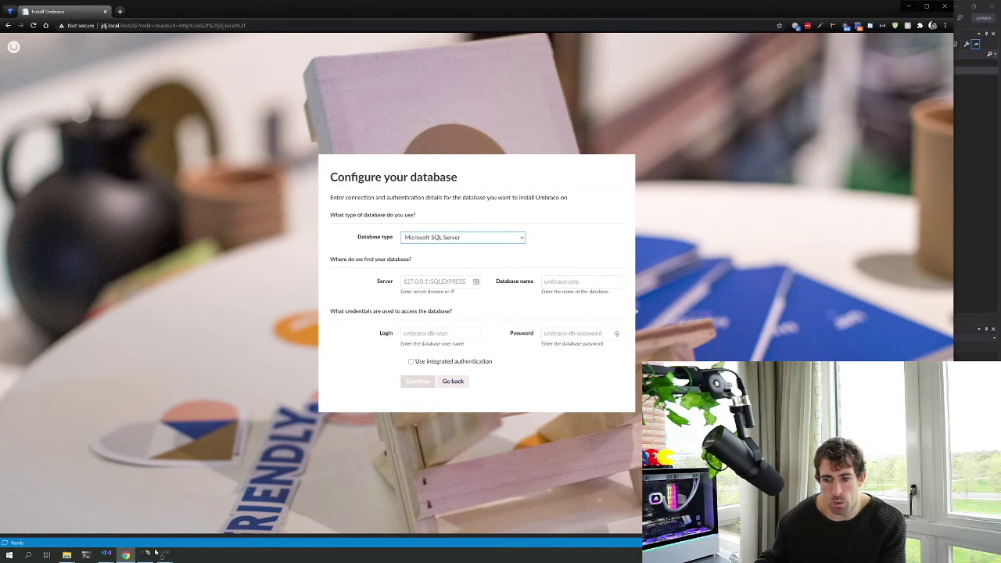
Dismiss the SQL Server prompt and paste the SQL Express server name into the installer
{"action": "mouse_move", "coordinate": [145, 554]}
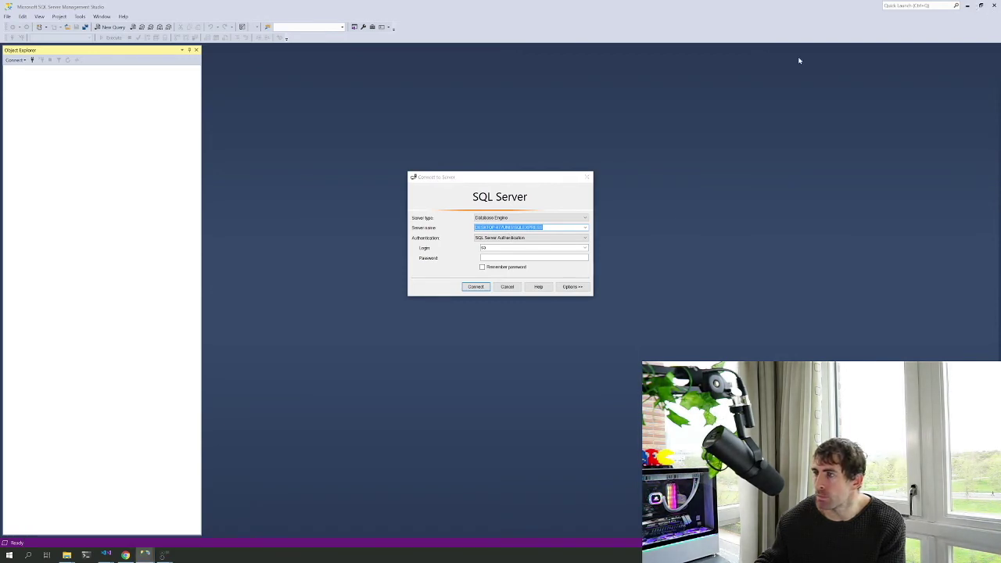
{"action": "left_click", "coordinate": [509, 287]}
{"action": "key", "text": "alt+Tab"}
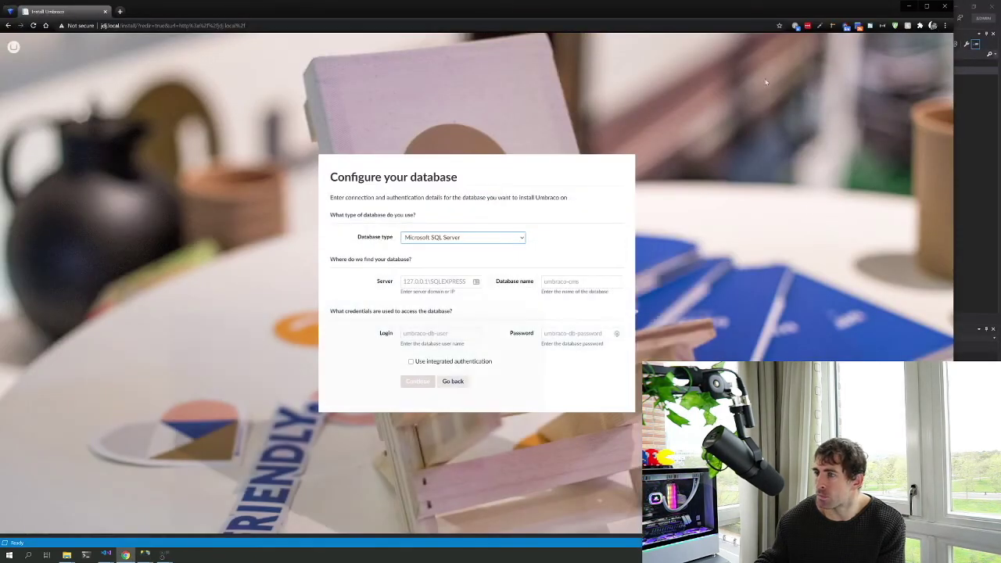
{"action": "left_click", "coordinate": [458, 278]}
{"action": "key", "text": "ctrl+v"}
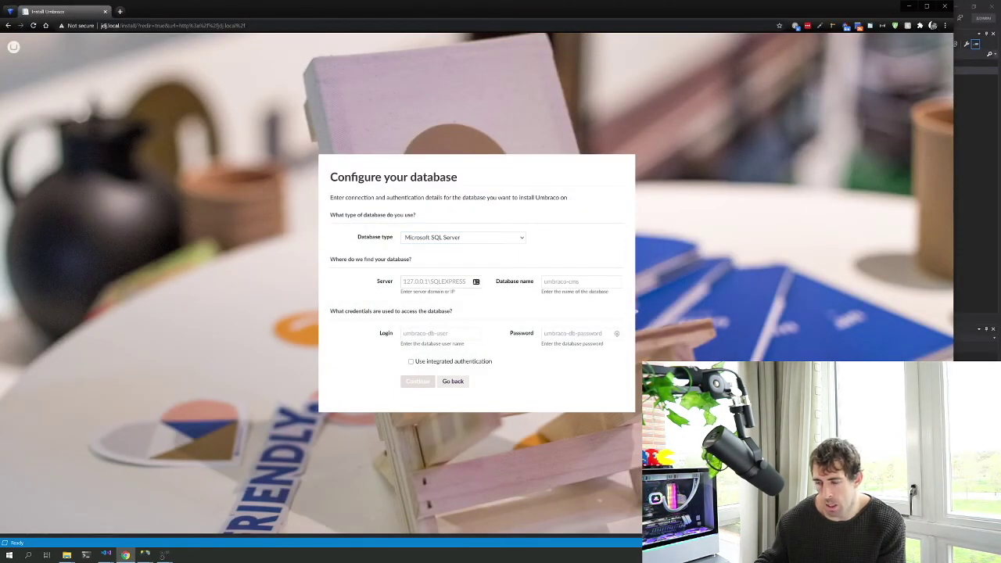
{"action": "key", "text": "Tab"}
Submit database umbraco-cms with login sa, then switch to SSMS after the connection fails
{"action": "type", "text": "u"}
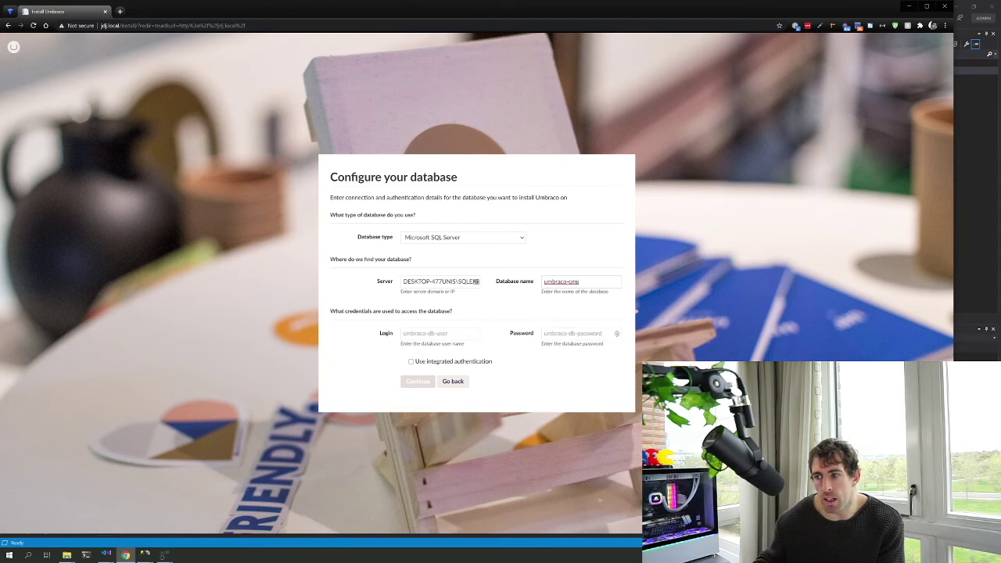
{"action": "left_click", "coordinate": [438, 333]}
{"action": "type", "text": "sa"}
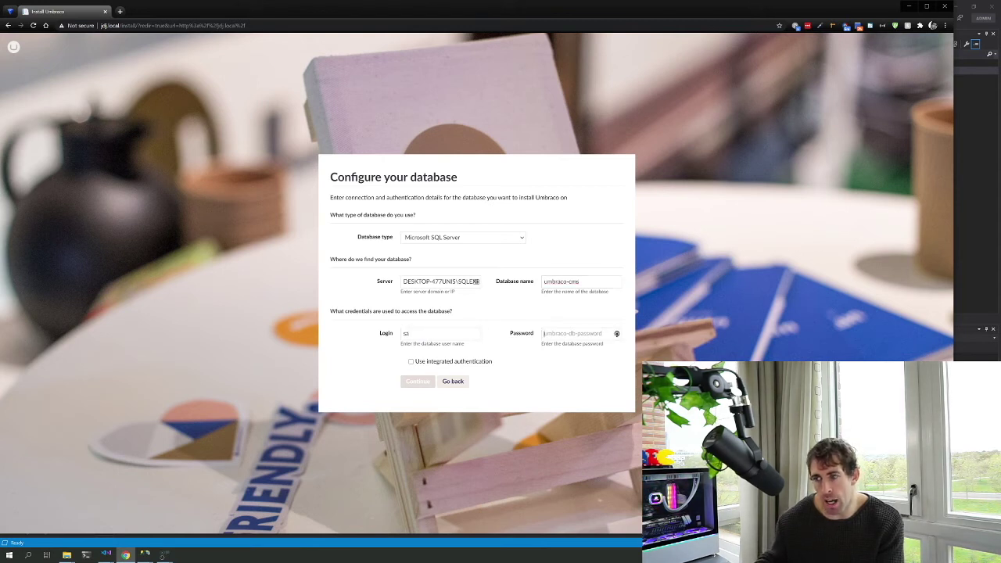
{"action": "type", "text": "p"}
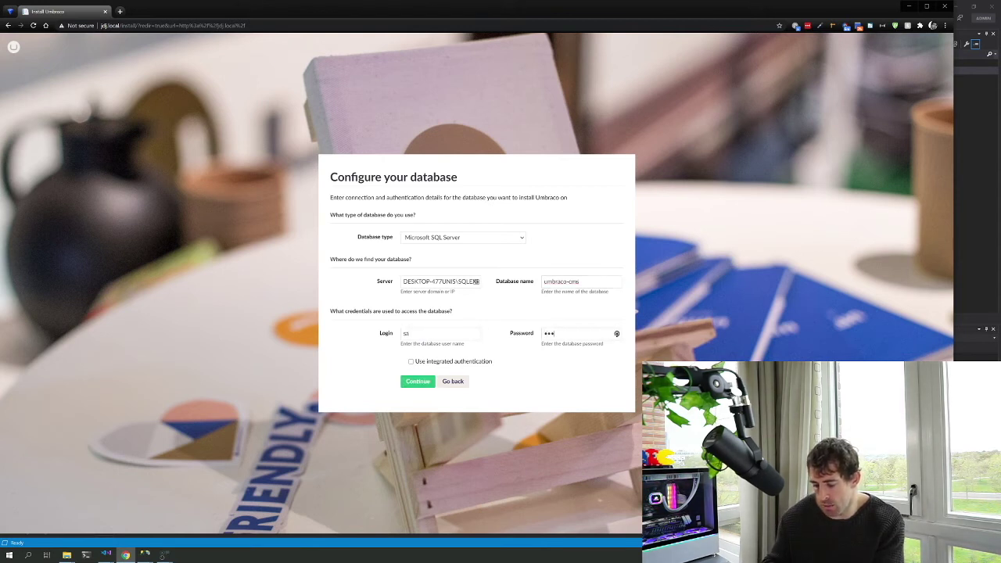
{"action": "key", "text": "Return"}
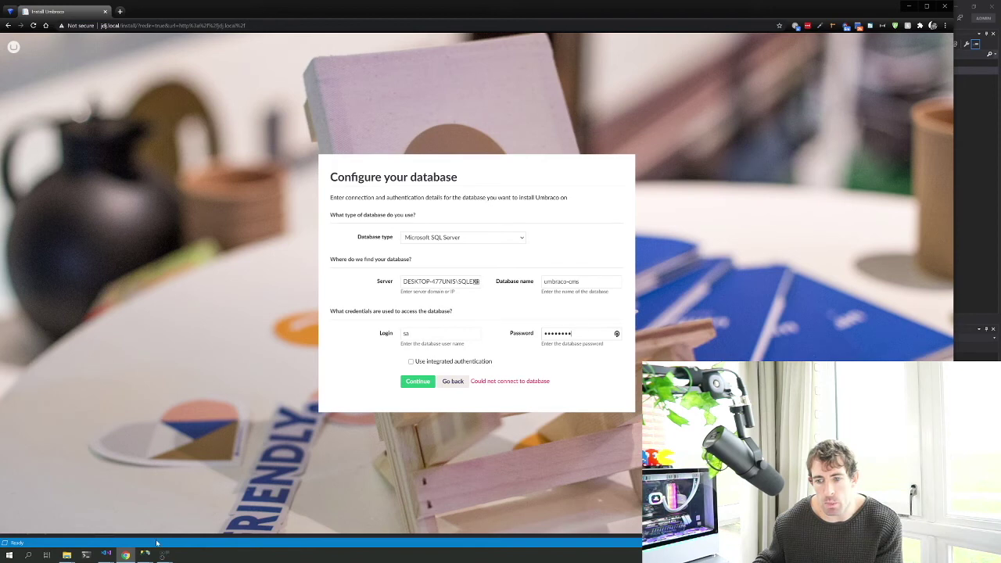
{"action": "mouse_move", "coordinate": [144, 552]}
{"action": "left_click", "coordinate": [188, 513]}
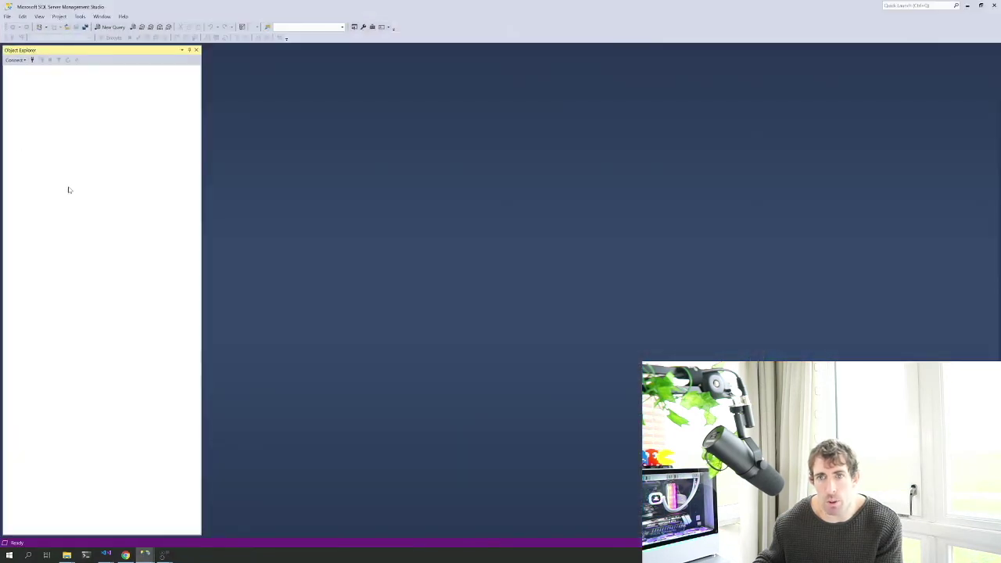
Connect SSMS to the SQL Server database engine with the login password
{"action": "left_click", "coordinate": [24, 61]}
{"action": "left_click", "coordinate": [27, 68]}
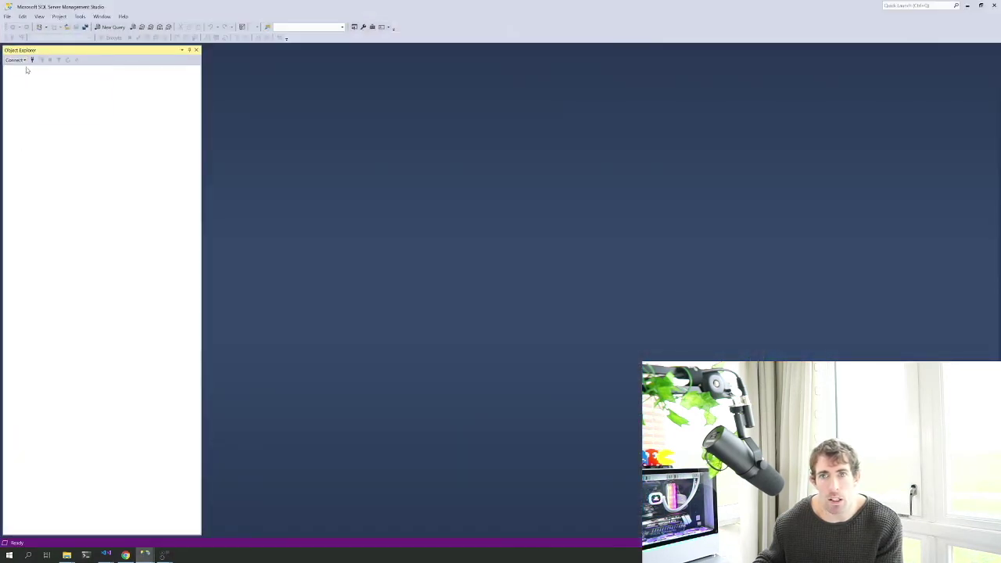
{"action": "left_click", "coordinate": [498, 257]}
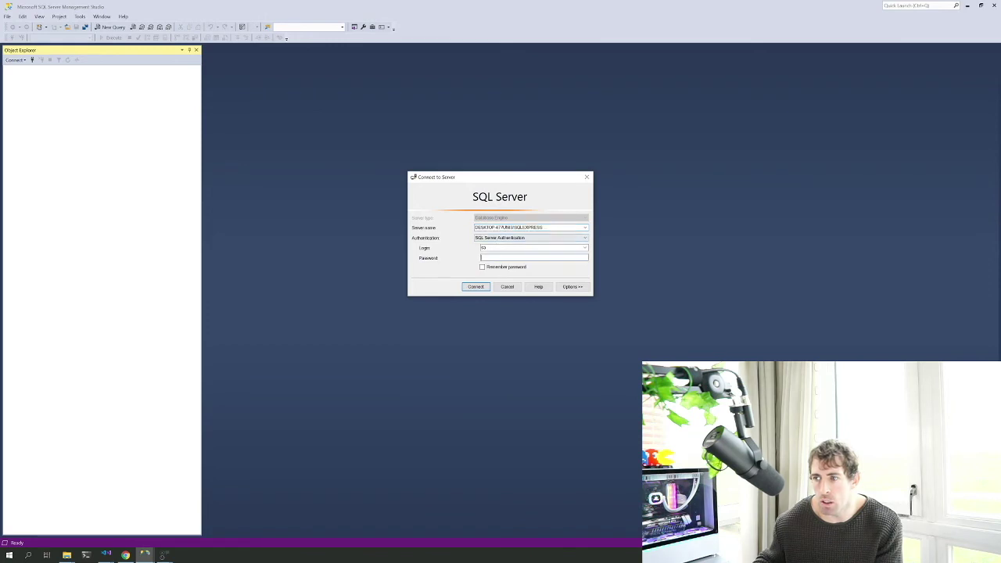
{"action": "type", "text": "****"}
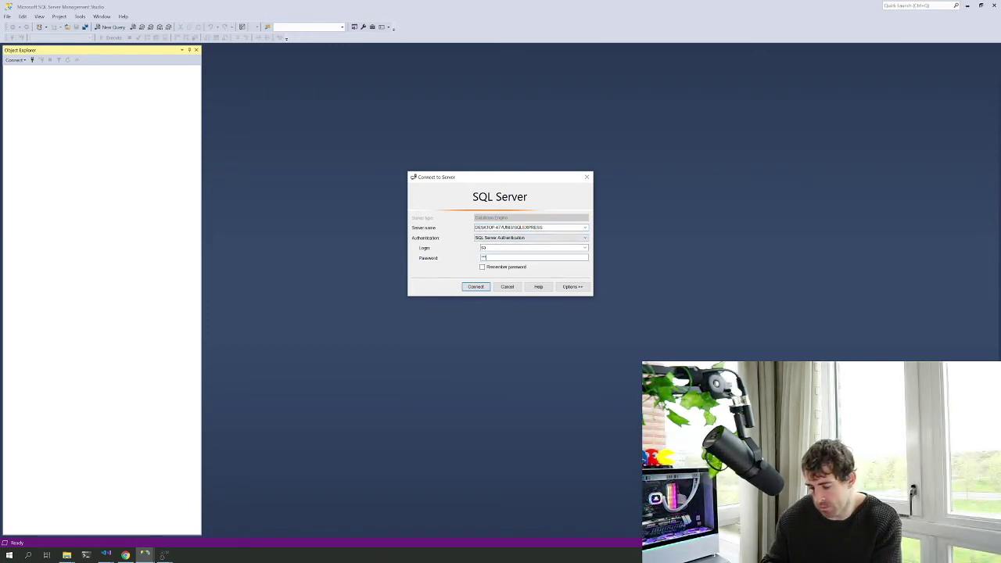
{"action": "key", "text": "Return"}
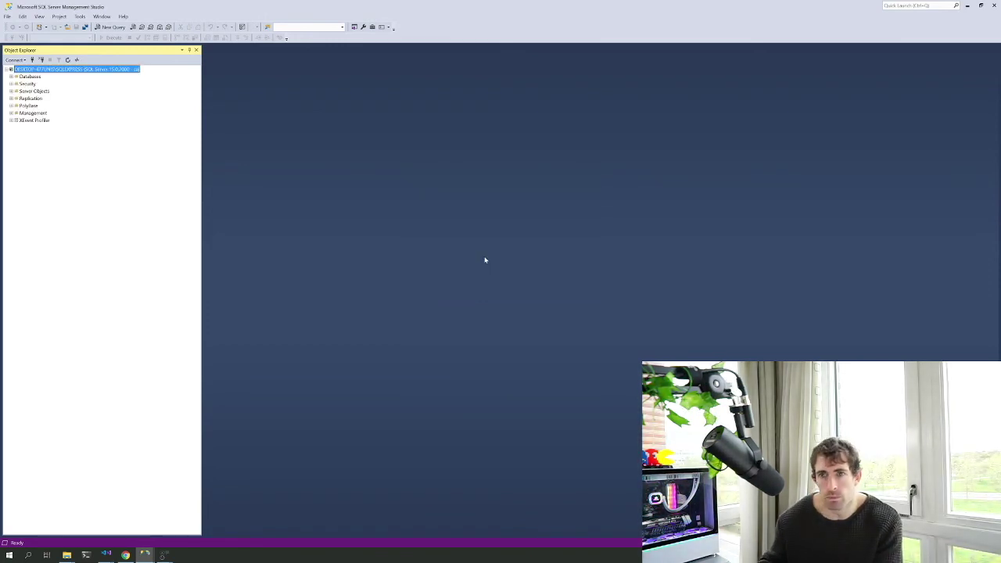
Create a new database umbraco-cms with owner sa and return to the browser
{"action": "right_click", "coordinate": [30, 76]}
{"action": "left_click", "coordinate": [35, 81]}
{"action": "type", "text": "umbraco"}
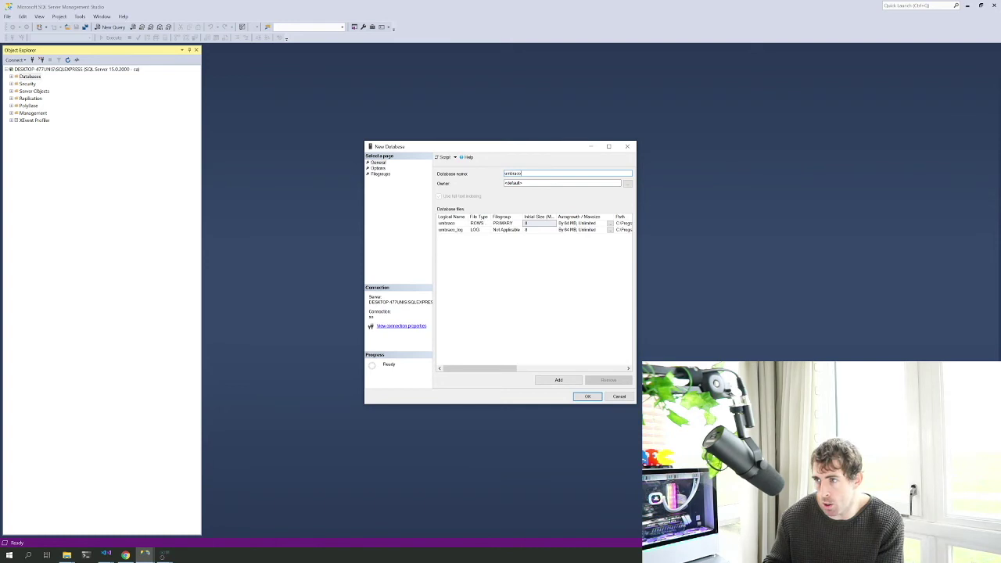
{"action": "type", "text": "-cms"}
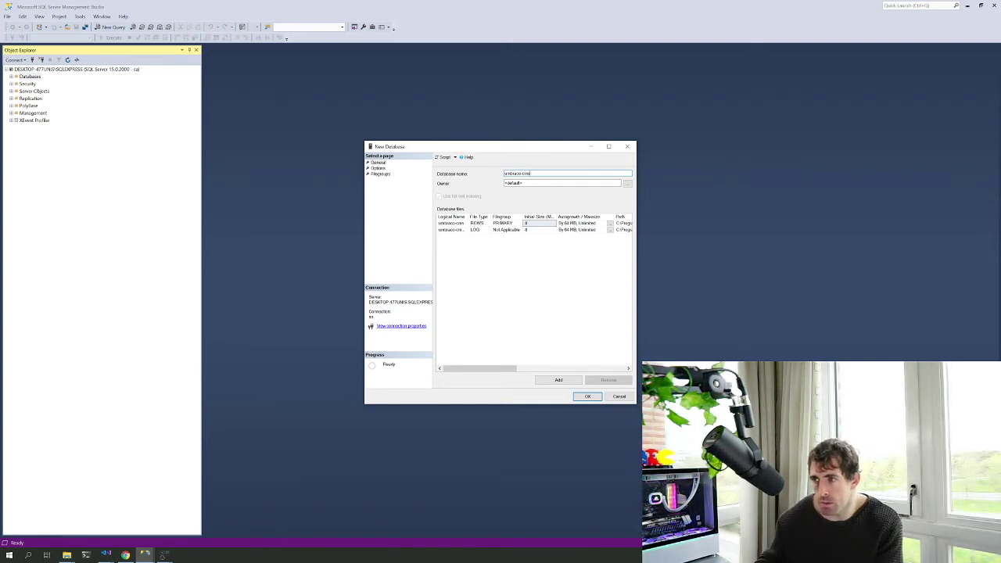
{"action": "key", "text": "Tab"}
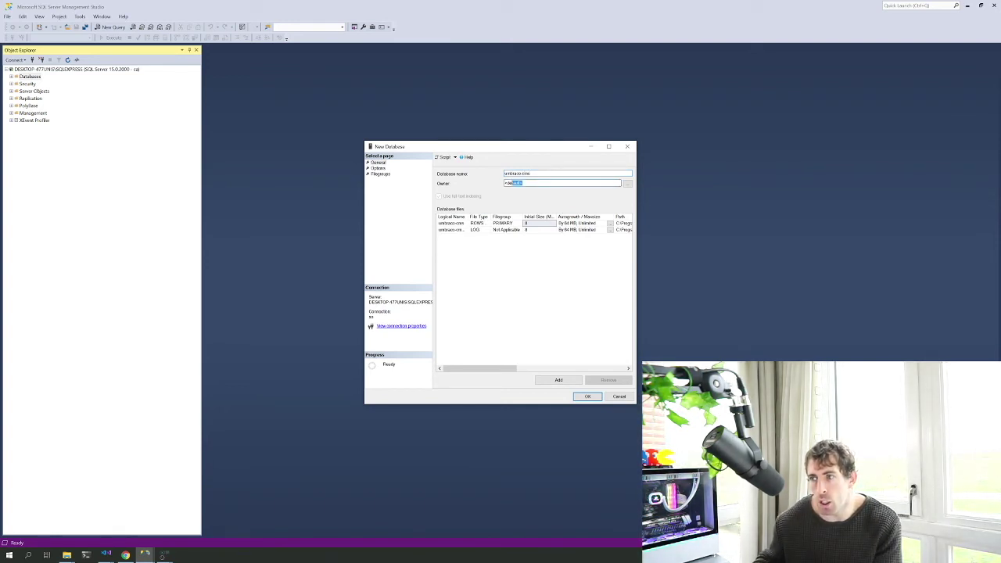
{"action": "type", "text": "sa"}
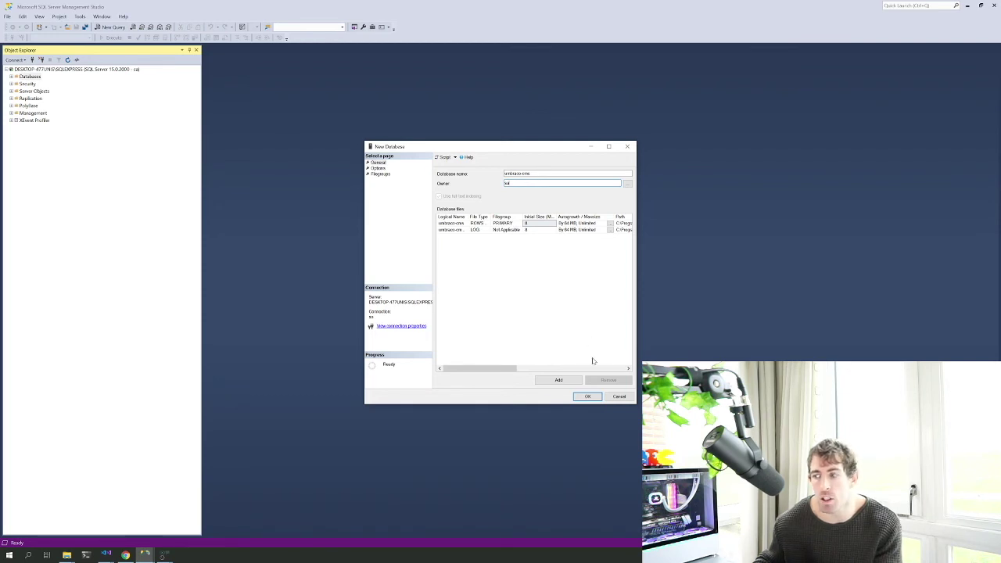
{"action": "left_click", "coordinate": [588, 397]}
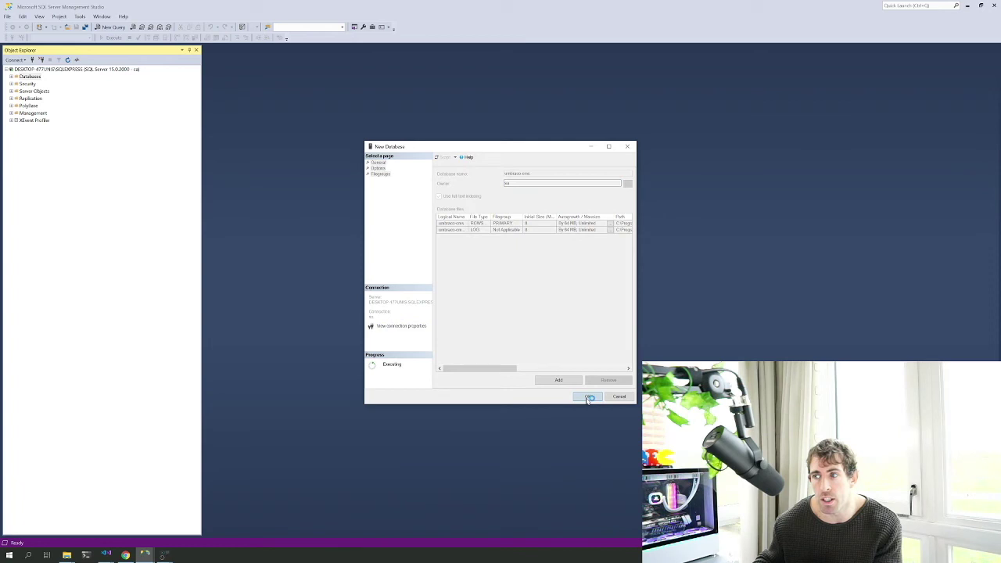
{"action": "key", "text": "alt+Tab"}
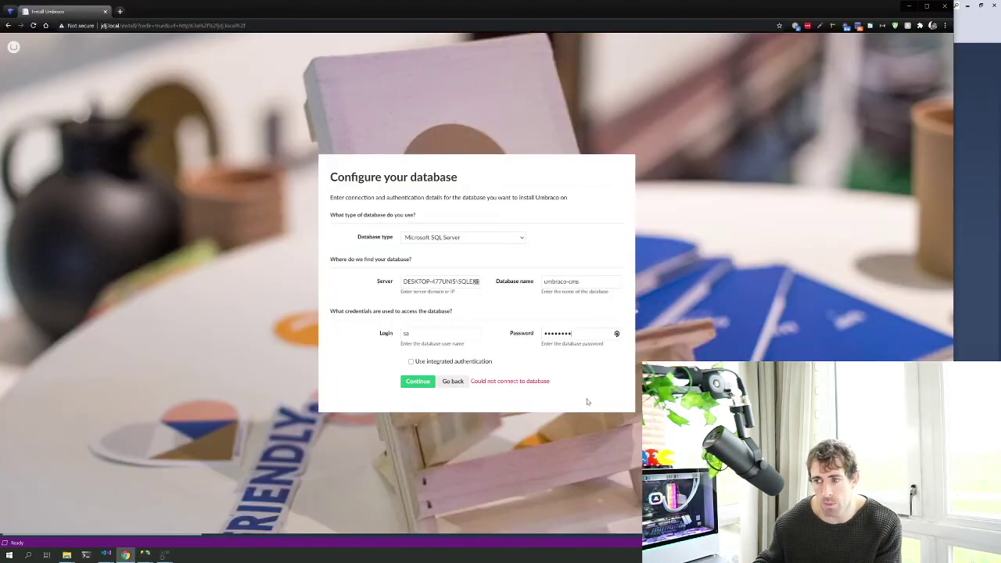
Submit the umbraco-cms connection, dismiss the LastPass prompt, and install the starter website
{"action": "left_click", "coordinate": [418, 382]}
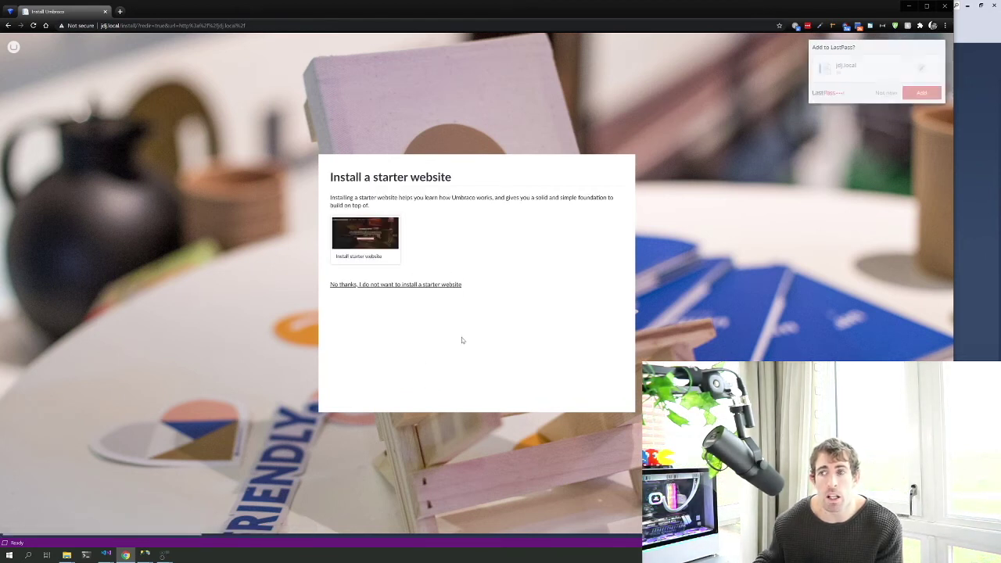
{"action": "left_click", "coordinate": [888, 93]}
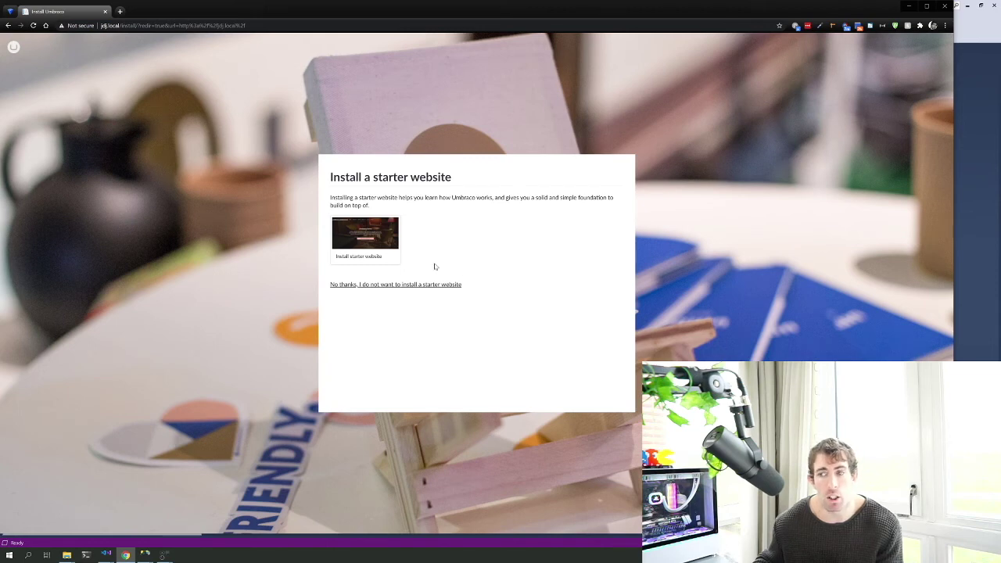
{"action": "left_click", "coordinate": [377, 255]}
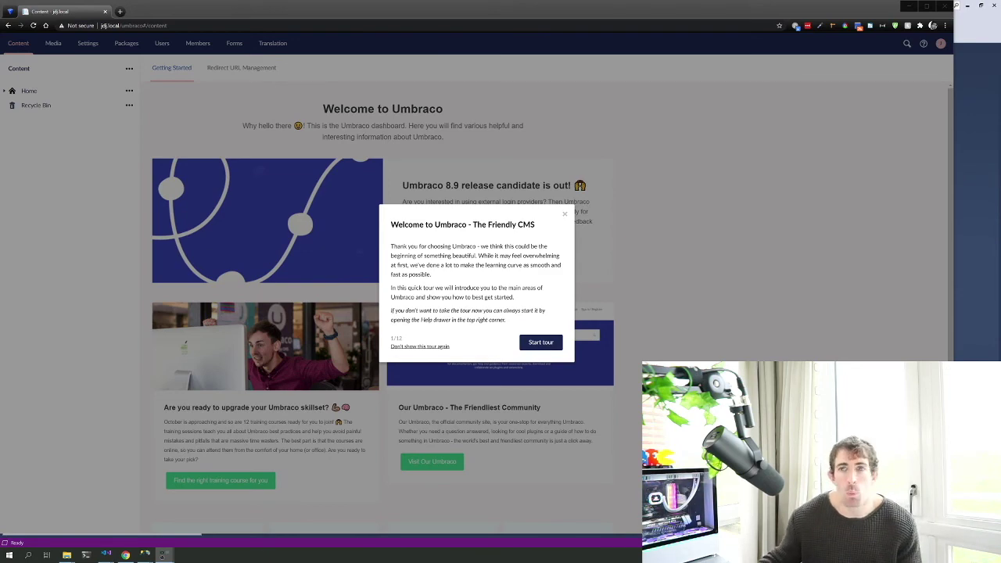
Skip the tour for good, sign in with the admin e-mail and password, and decline both prompts
{"action": "left_click", "coordinate": [420, 347]}
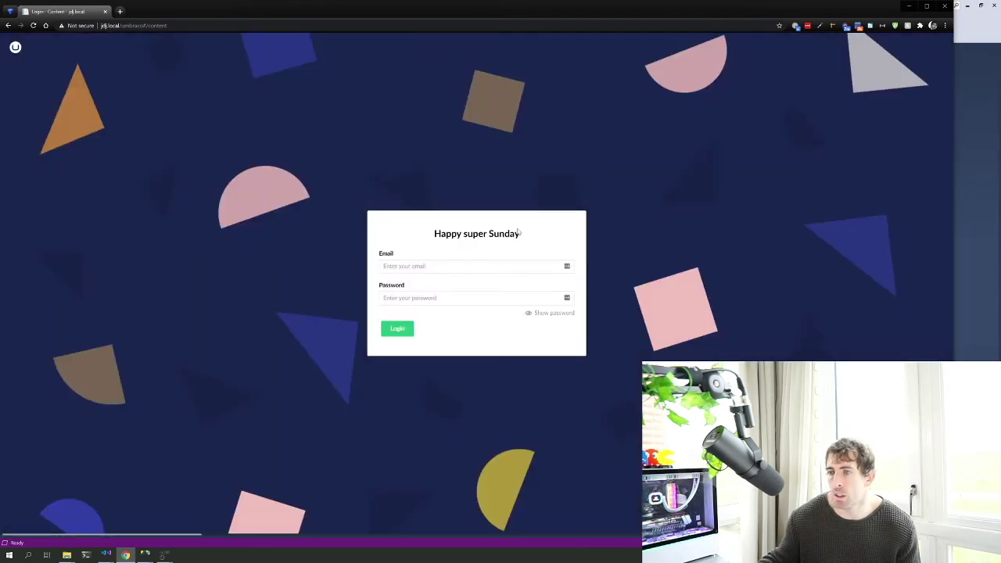
{"action": "left_click", "coordinate": [428, 267]}
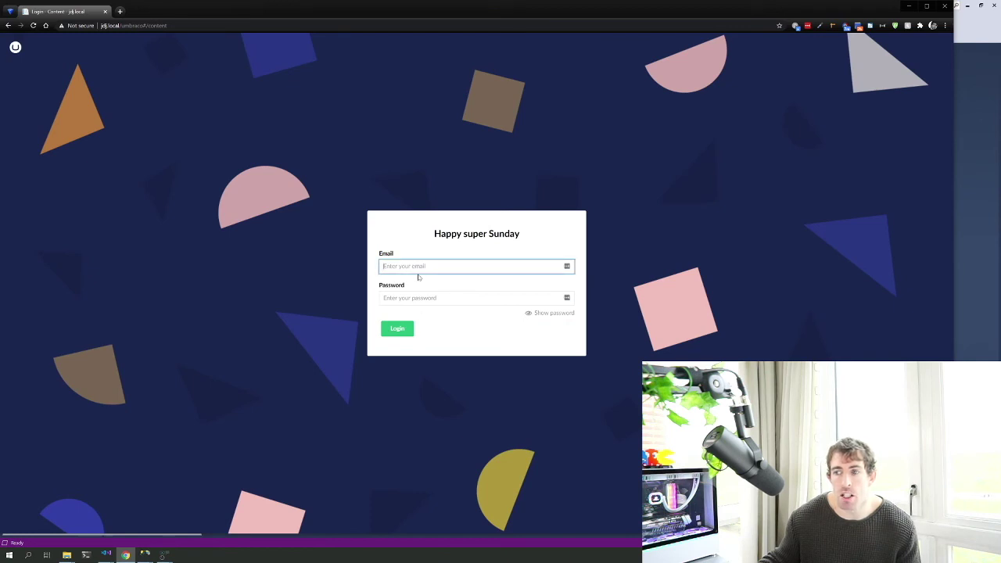
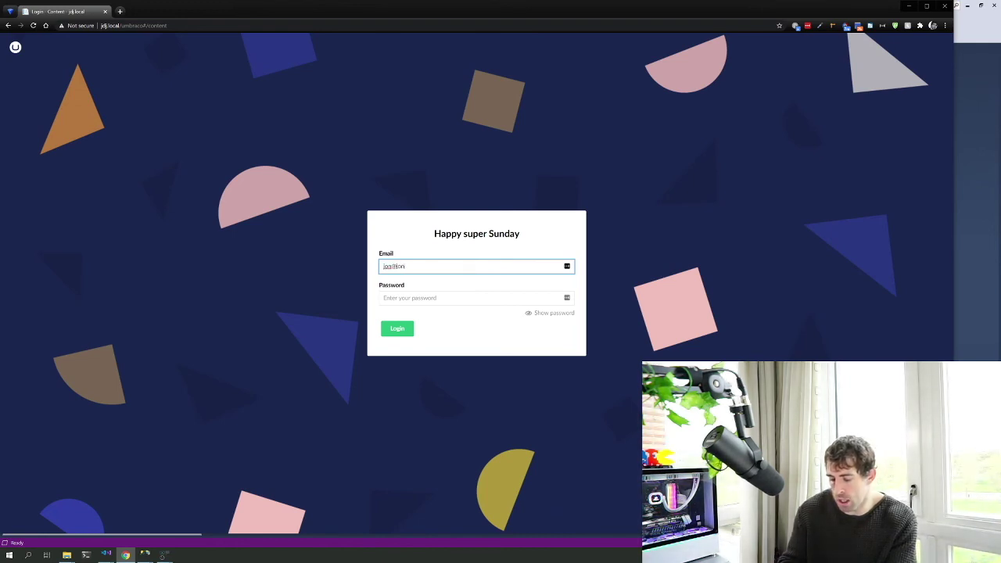
{"action": "key", "text": "Tab"}
{"action": "type", "text": "p"}
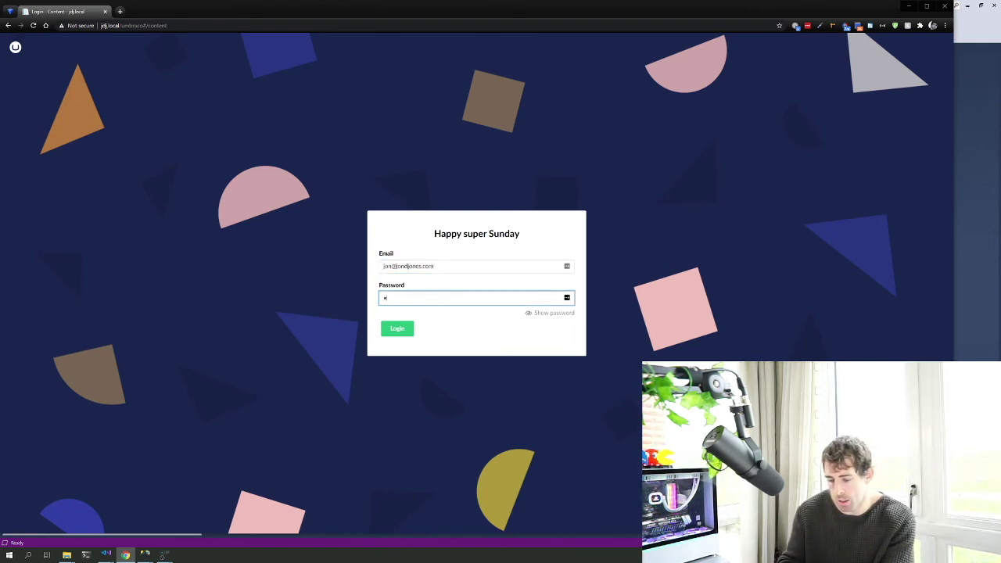
{"action": "type", "text": "assw"}
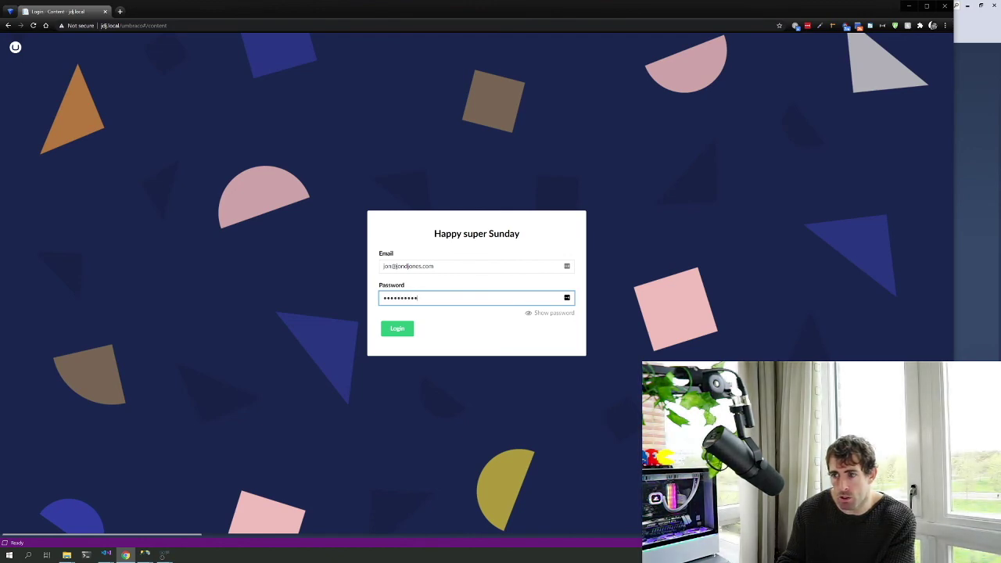
{"action": "key", "text": "Return"}
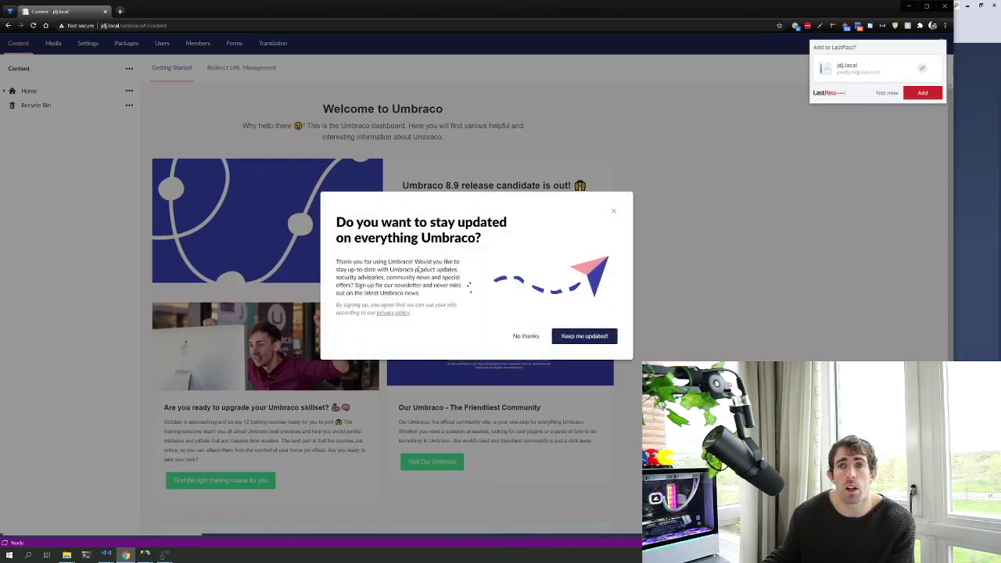
{"action": "left_click", "coordinate": [526, 335]}
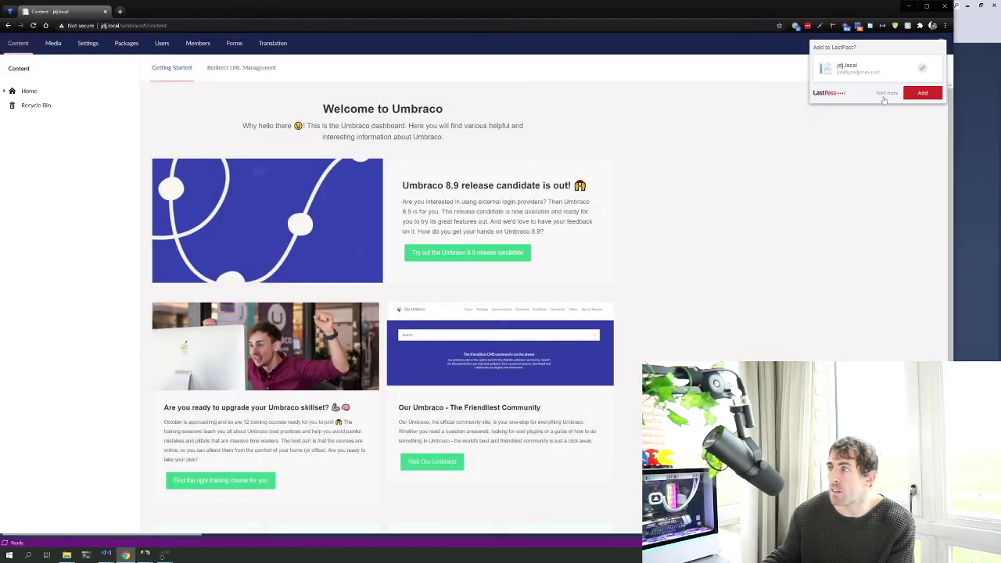
{"action": "left_click", "coordinate": [884, 96]}
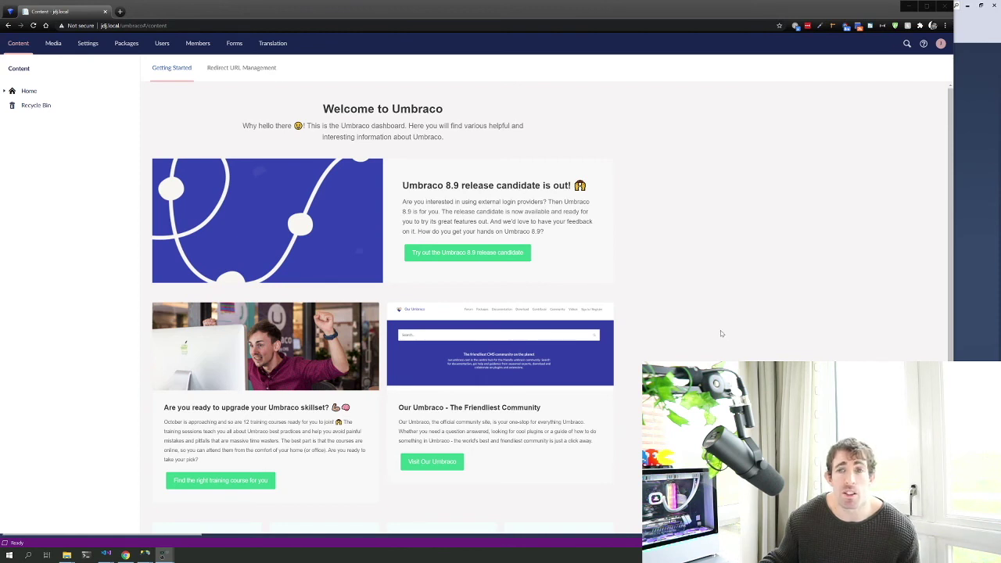
Expand the Home content pages and the Settings document types, then return to Content
{"action": "left_click", "coordinate": [5, 91]}
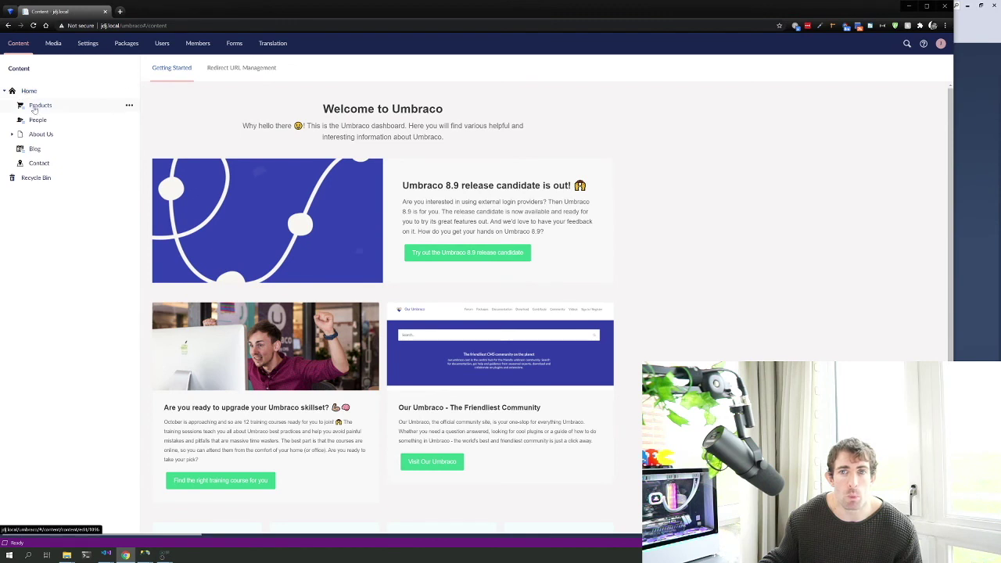
{"action": "left_click", "coordinate": [88, 43]}
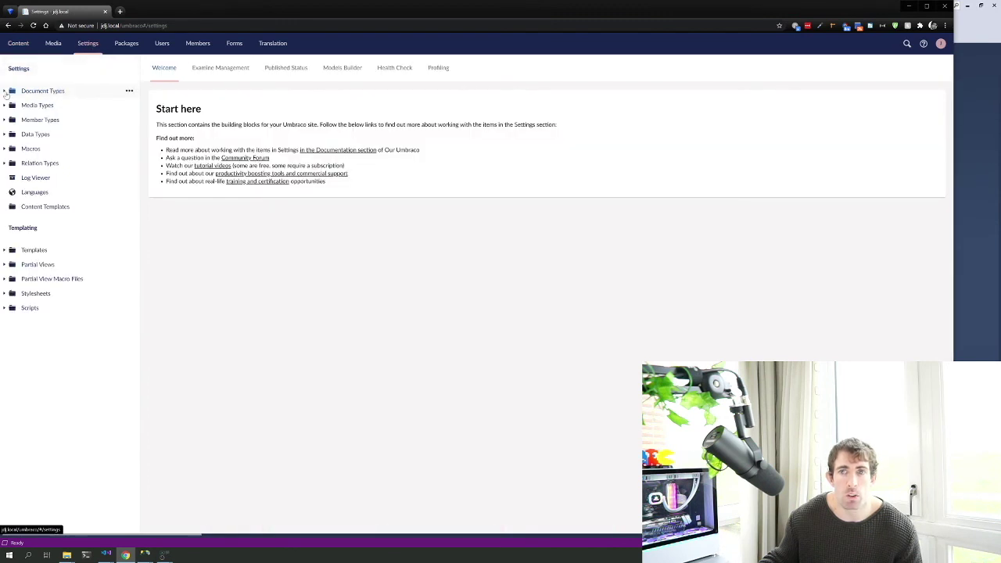
{"action": "left_click", "coordinate": [5, 91]}
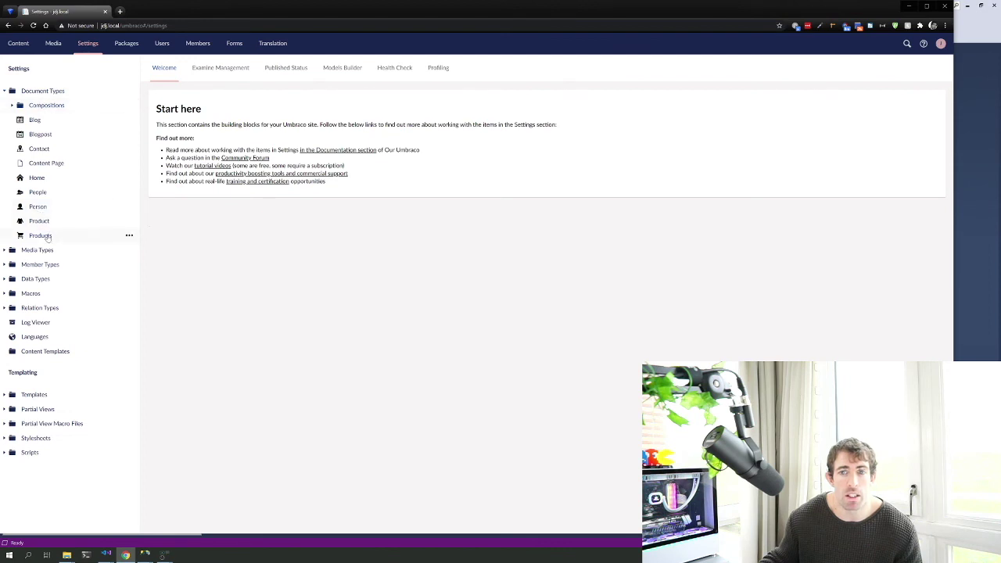
{"action": "left_click", "coordinate": [19, 44]}
Strip the back-office path from the address to load the public site at jdj.local
{"action": "left_click_drag", "start_coordinate": [119, 25], "coordinate": [244, 36]}
{"action": "key", "text": "BackSpace"}
{"action": "key", "text": "Return"}
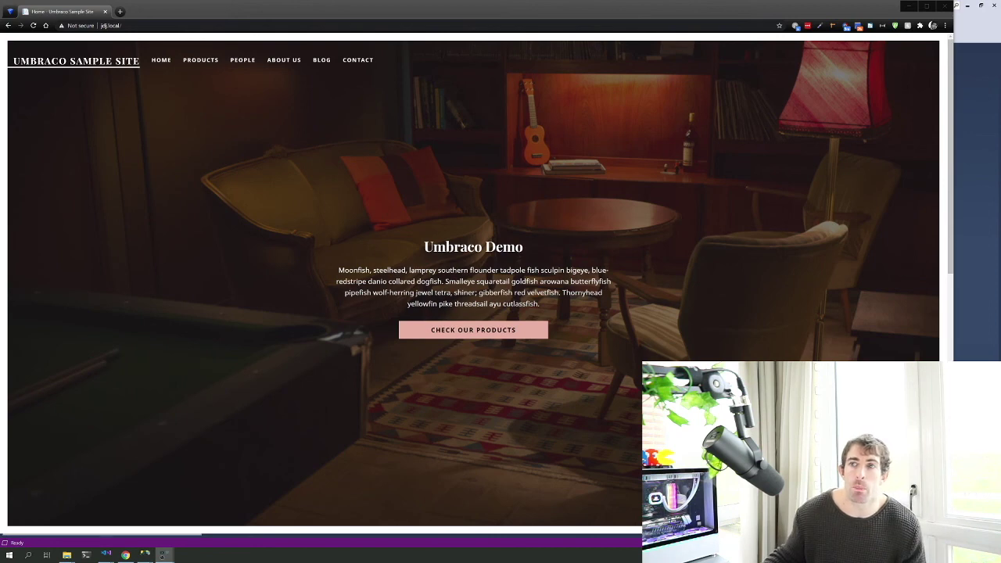
Visit the sample site's PEOPLE, CONTACT and PRODUCTS pages from the top navigation
{"action": "left_click", "coordinate": [242, 60]}
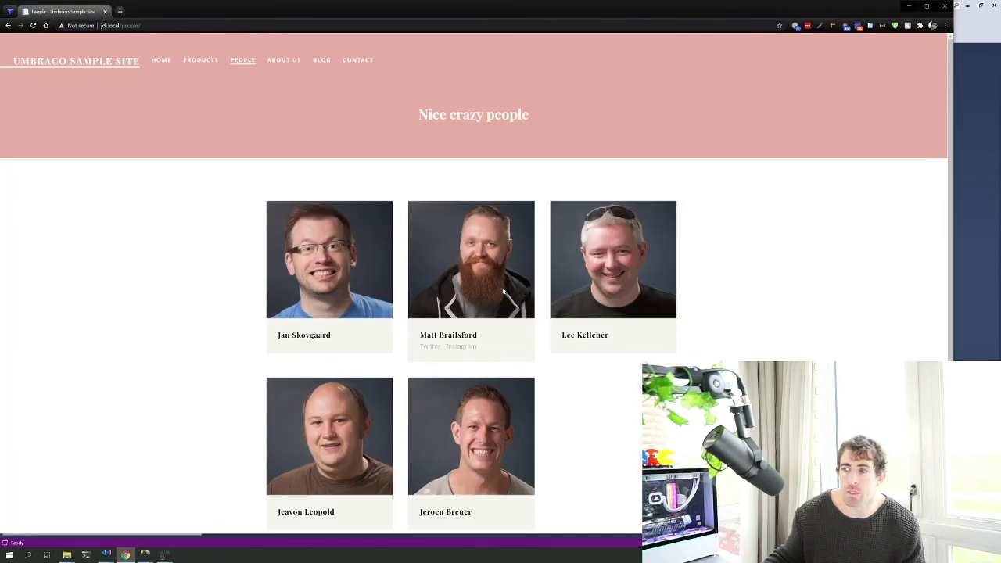
{"action": "left_click", "coordinate": [357, 61]}
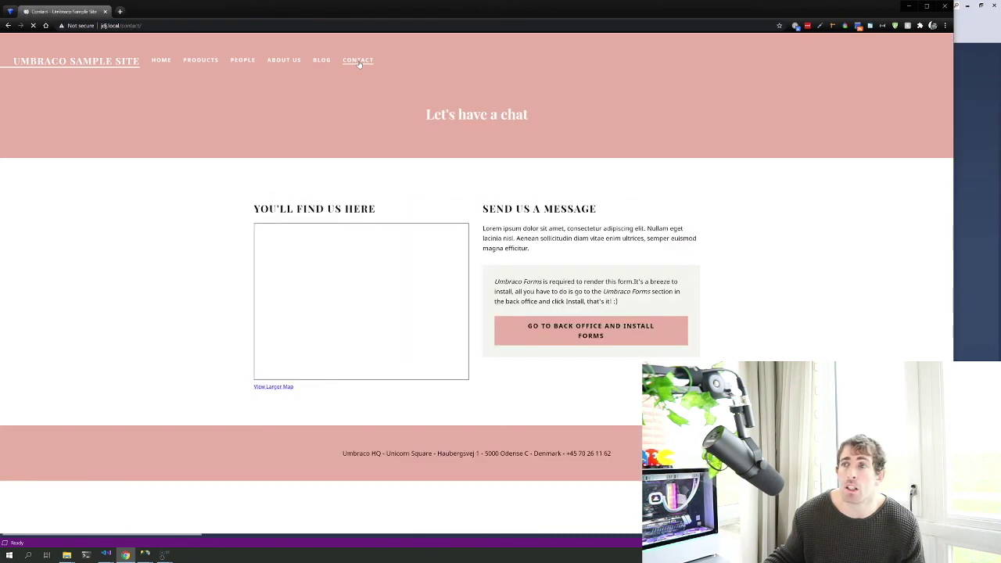
{"action": "left_click", "coordinate": [212, 63]}
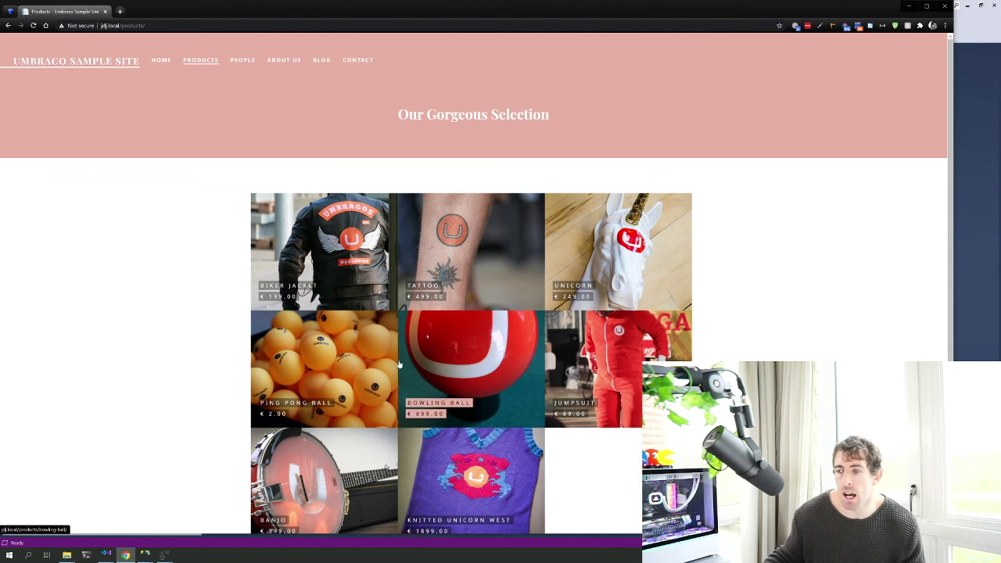